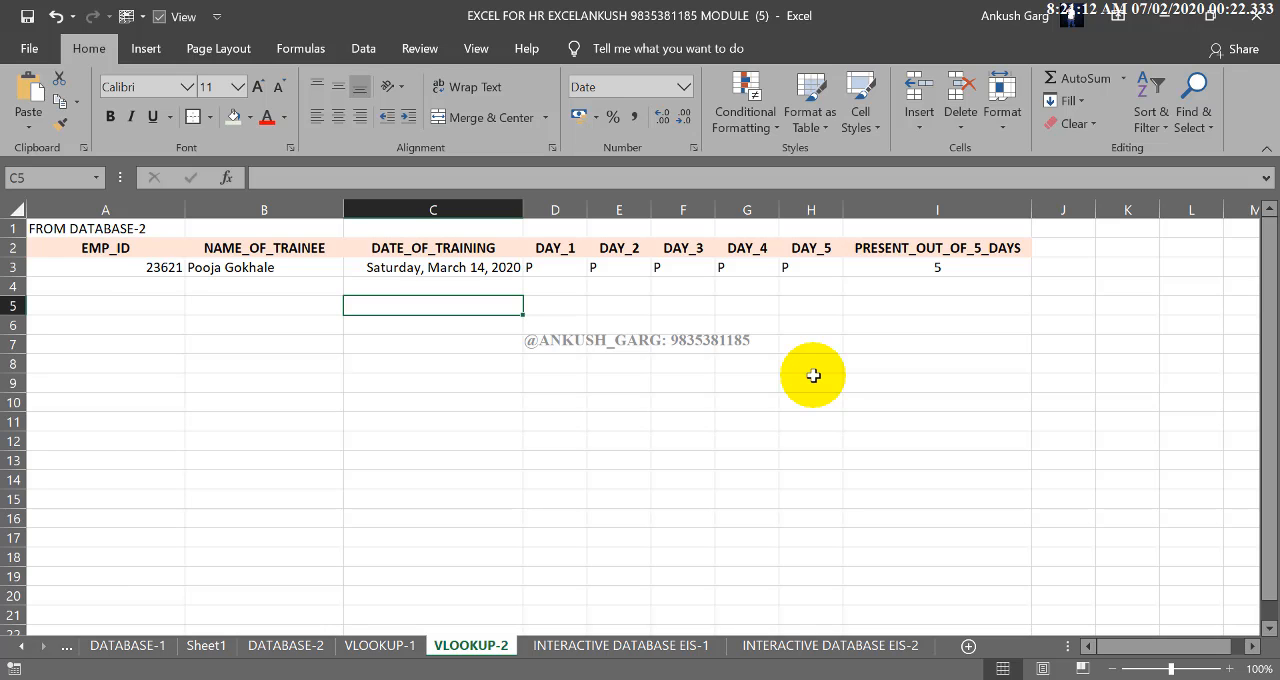
Go to the VLOOKUP-1 sheet and set the Emp_Code in J3 of the lookup row to 2
left_click(411, 646)
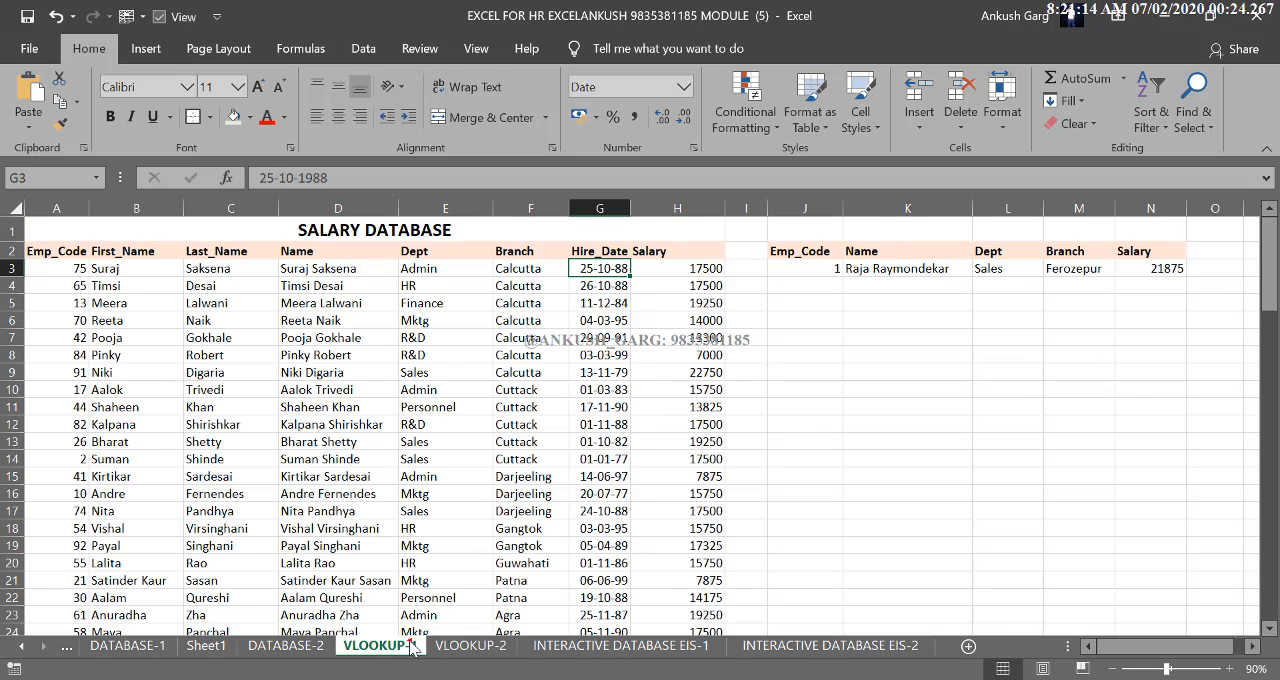
left_click_drag(822, 268, 1152, 270)
left_click(826, 278)
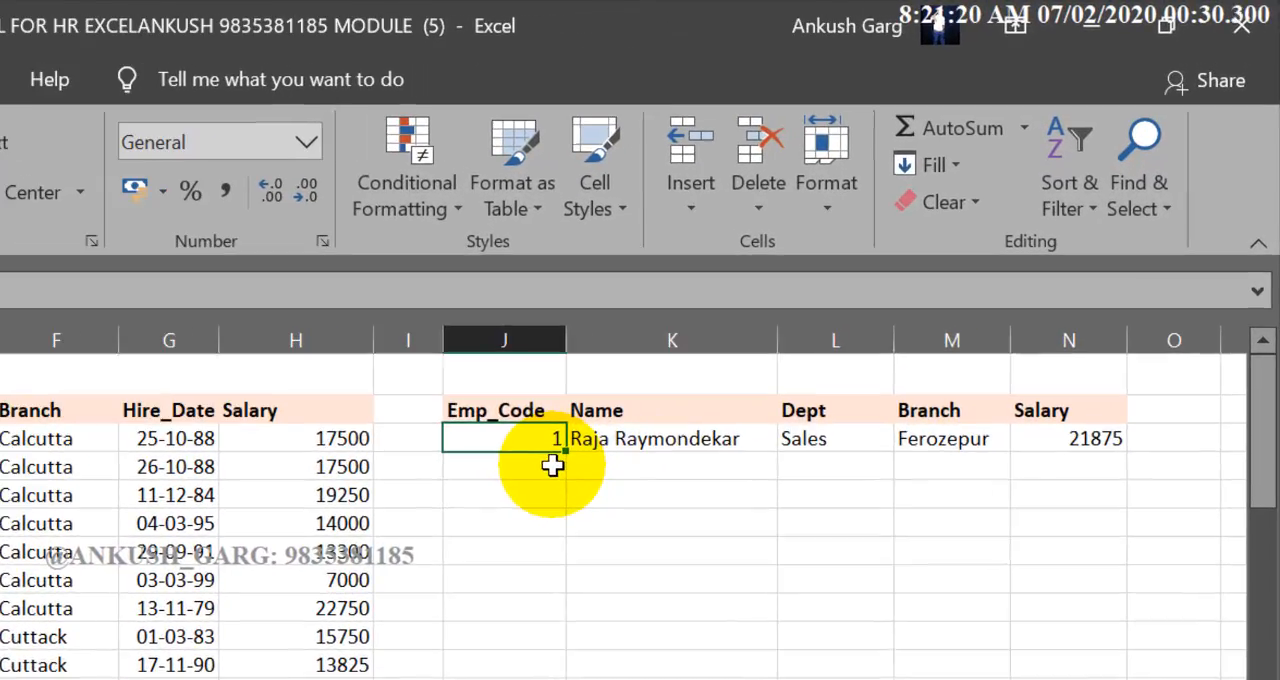
type("2")
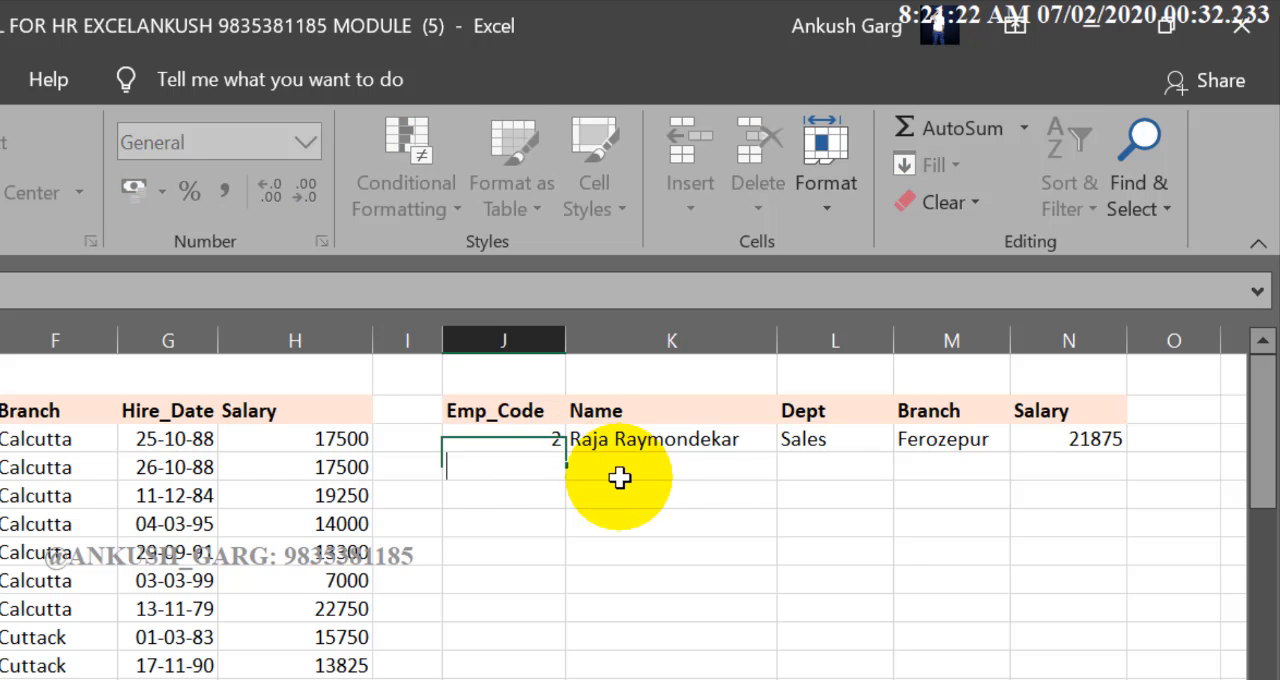
key("alt+Return")
key("ctrl+Return")
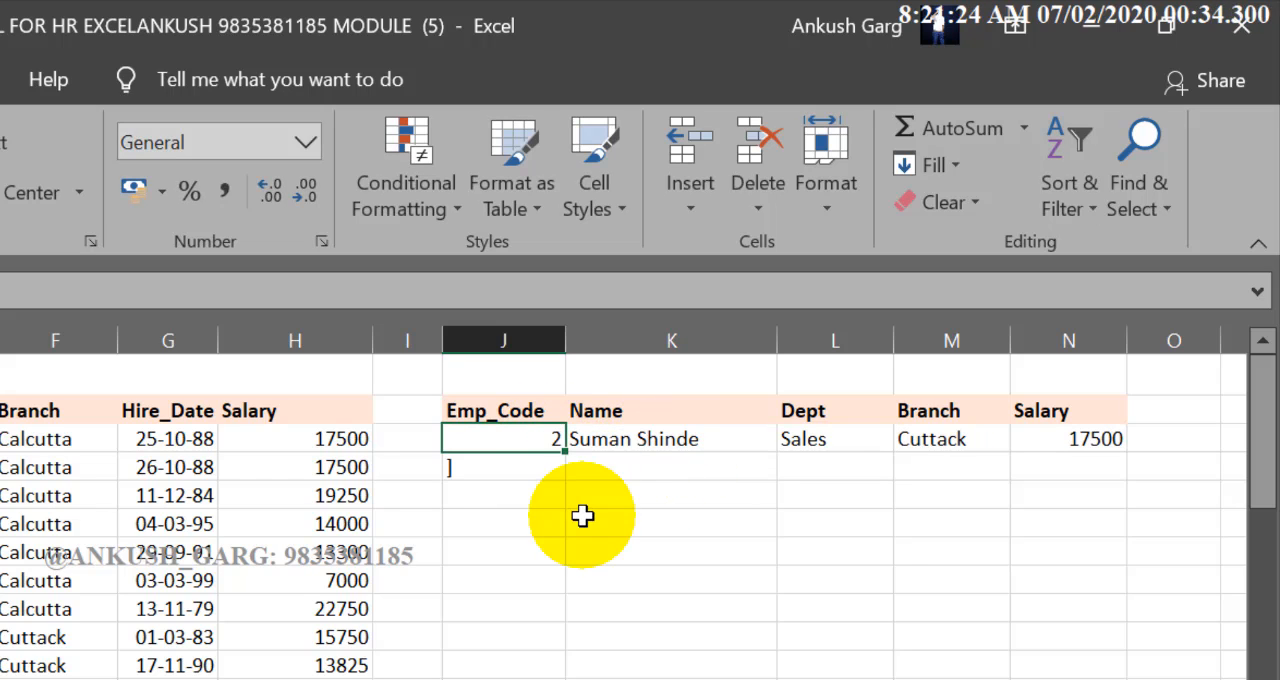
Try the lookup with Emp_Code 6, clear the stray character below it, and try Emp_Code 10
type("6")
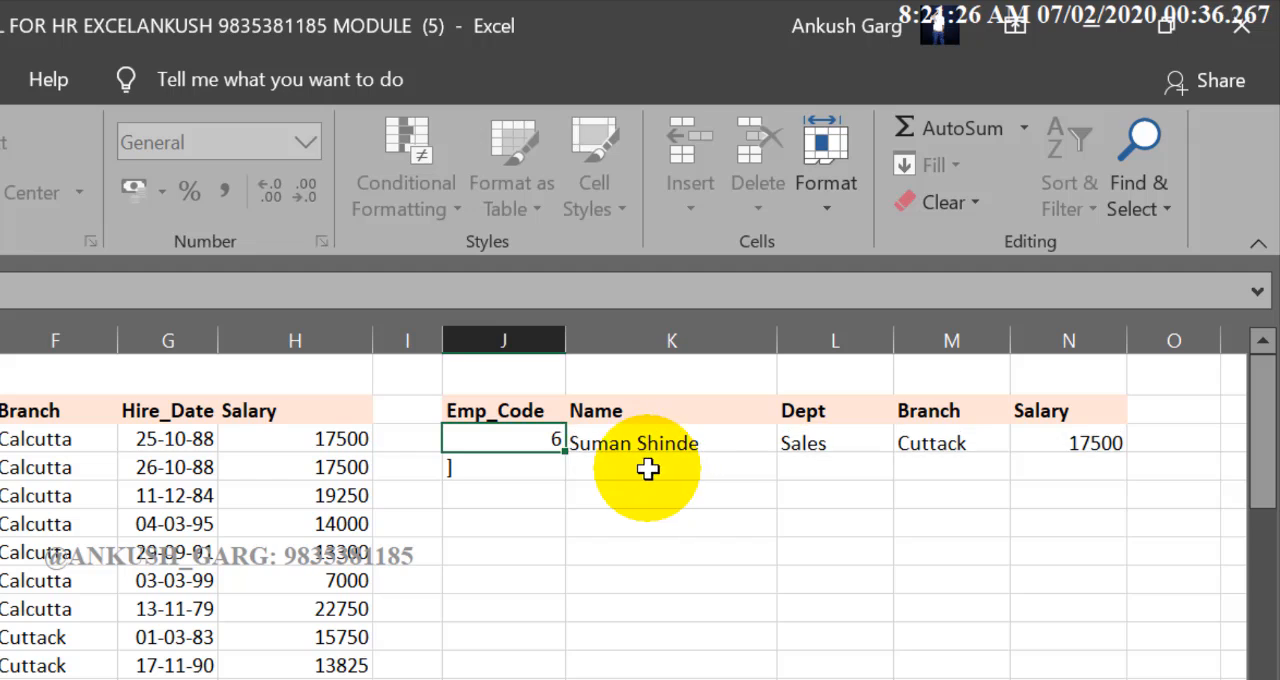
left_click(540, 476)
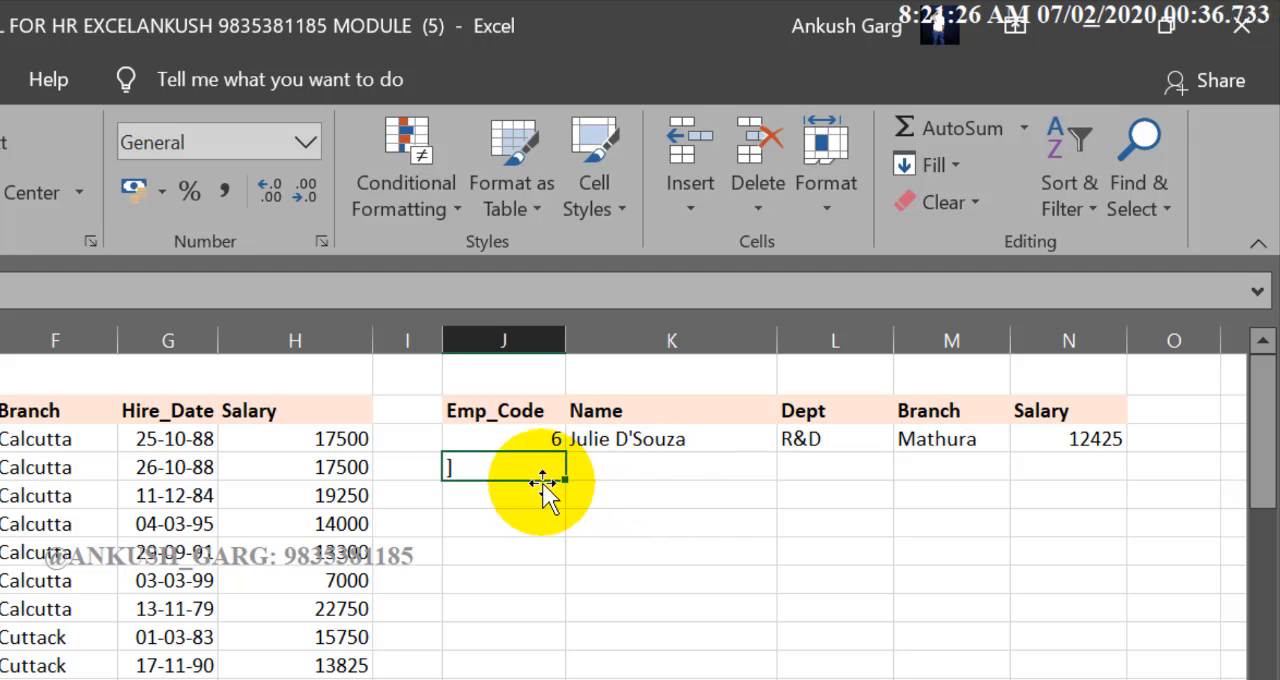
left_click(1062, 438)
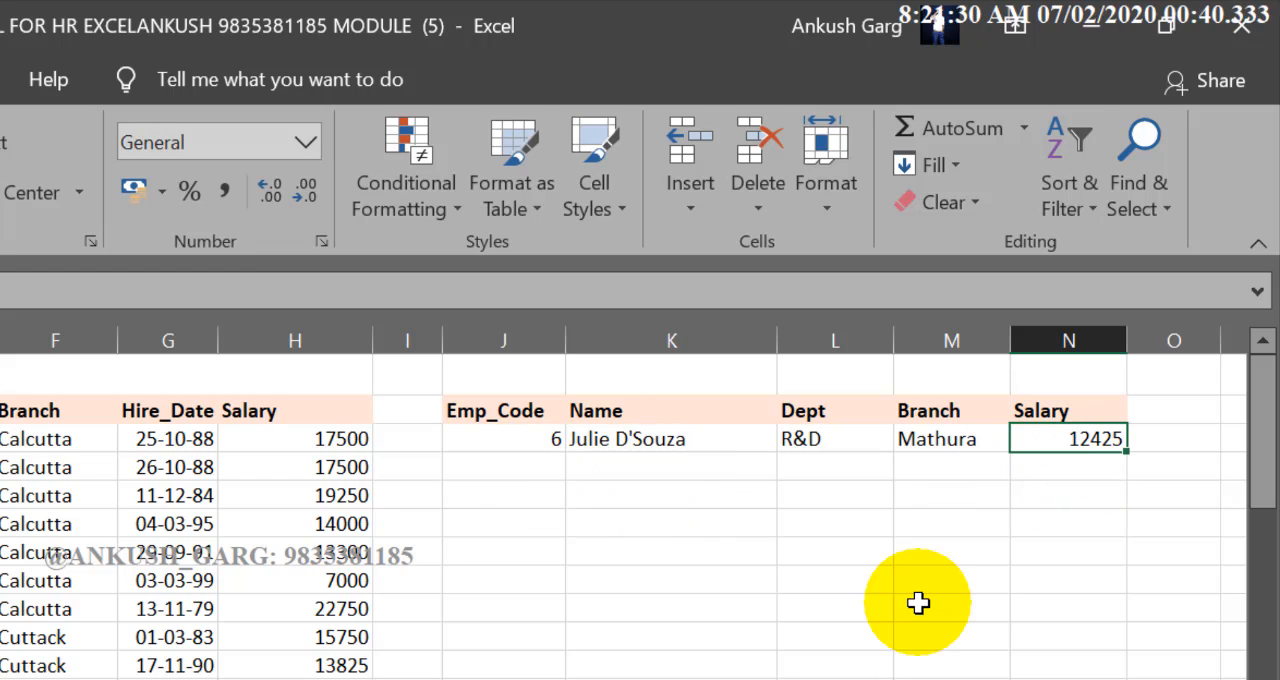
left_click(549, 440)
type("10")
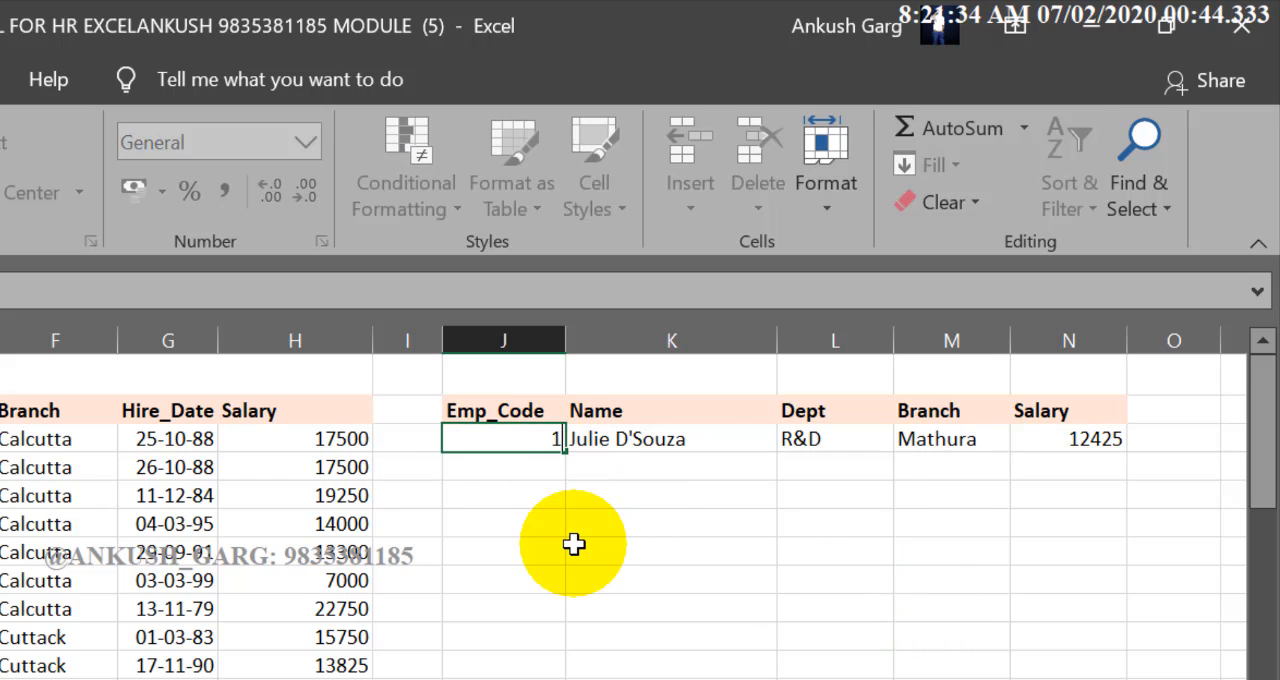
key("Return")
Add a Greater Than 20000 conditional formatting rule with Green Fill with Dark Green Text to the lookup Salary cell N3
left_click(1100, 441)
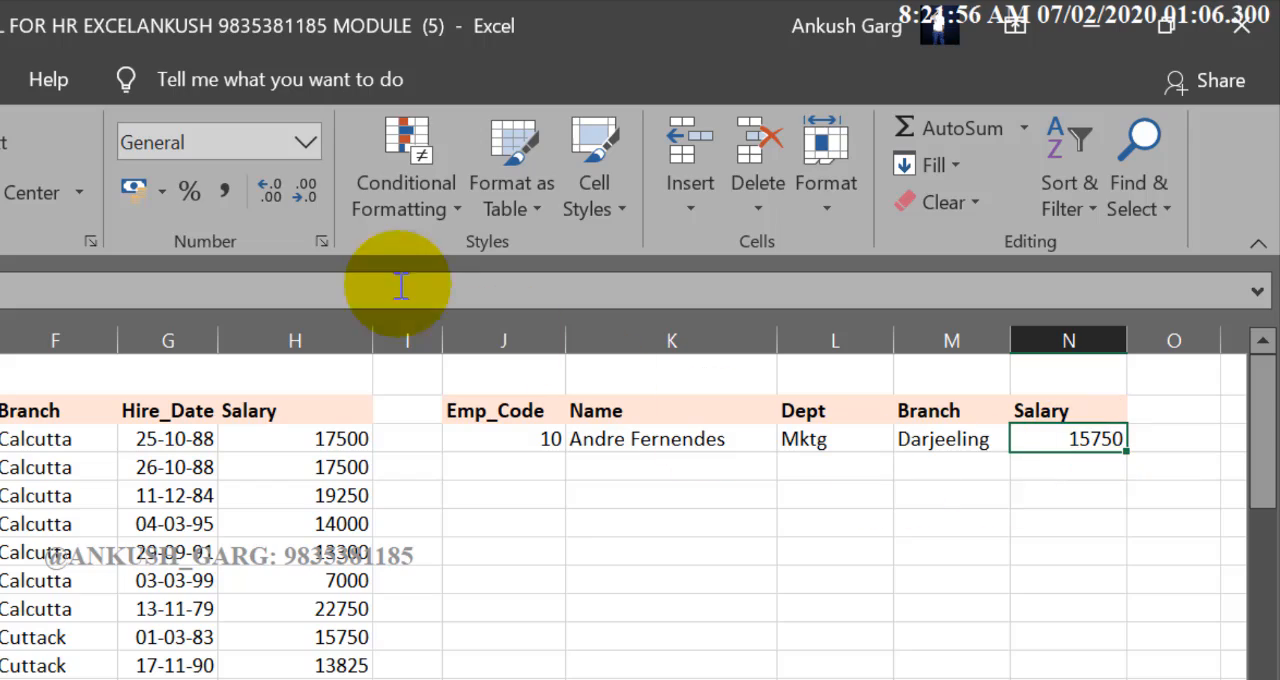
left_click(393, 209)
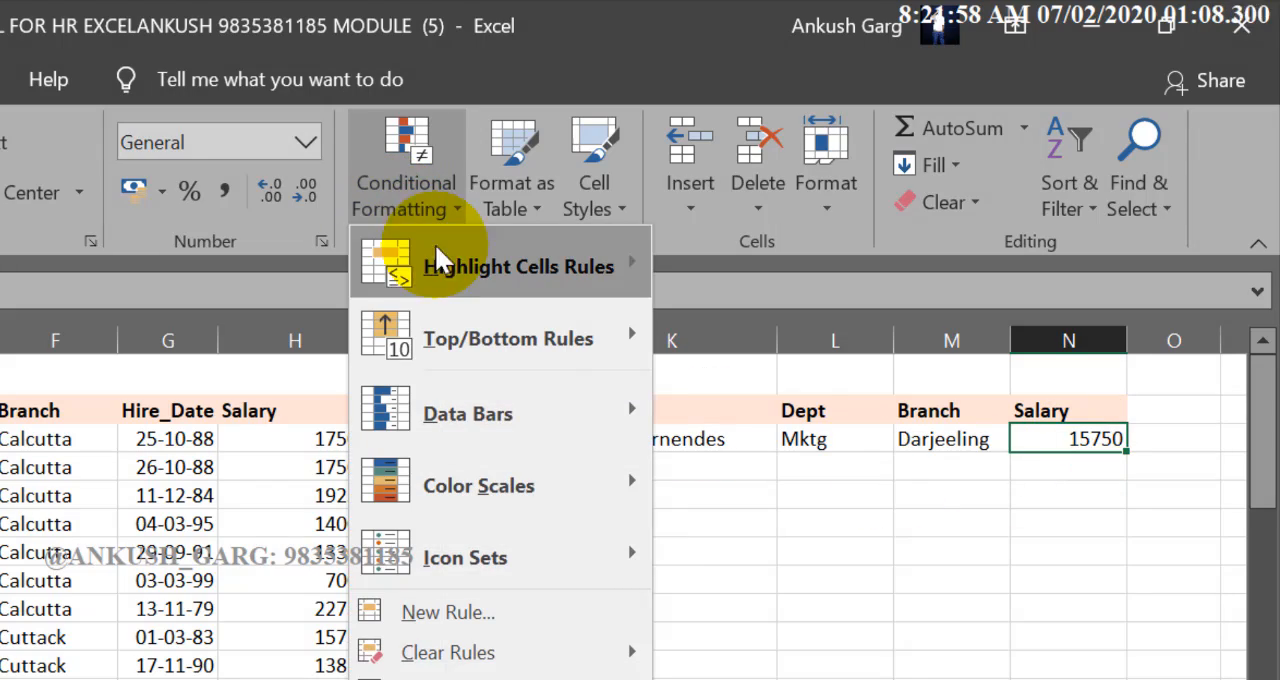
mouse_move(448, 255)
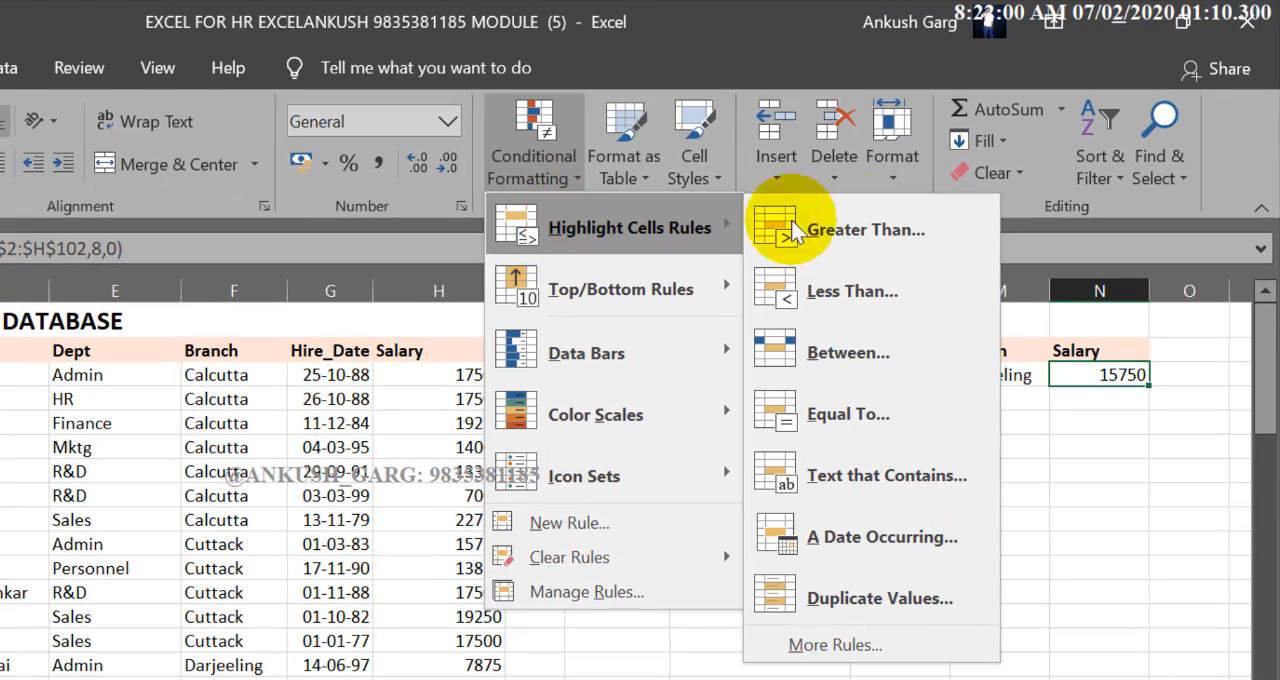
left_click(864, 224)
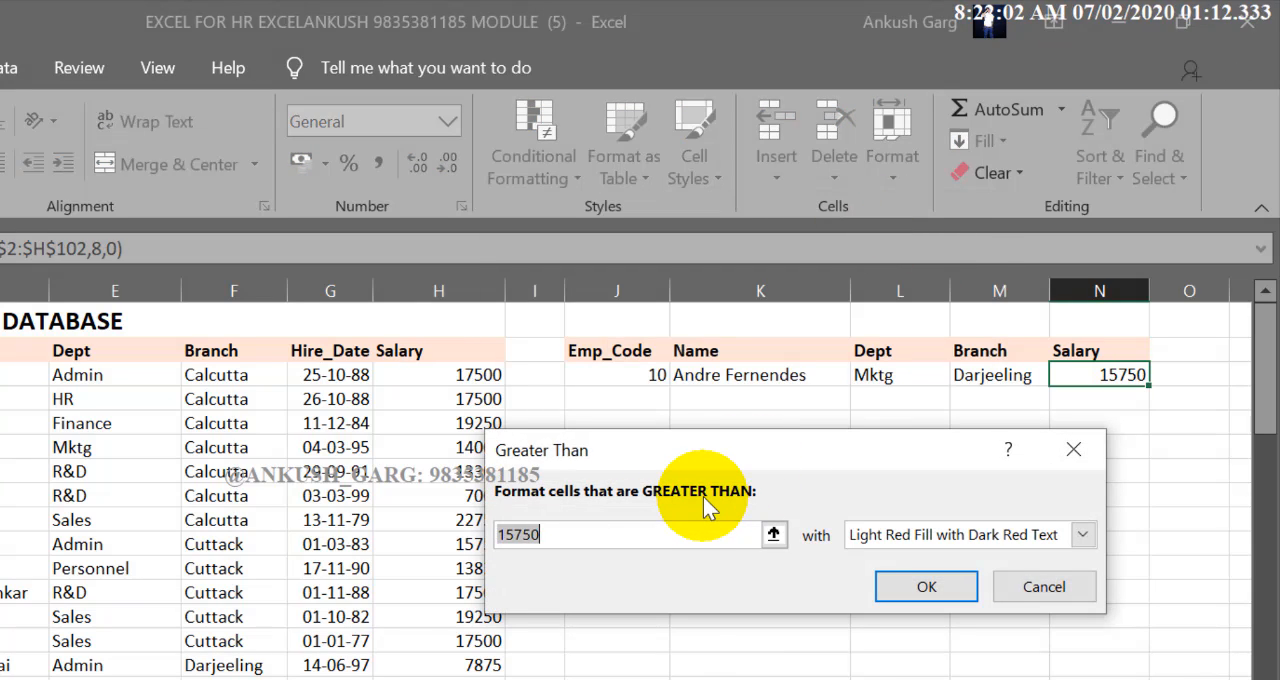
type("20000")
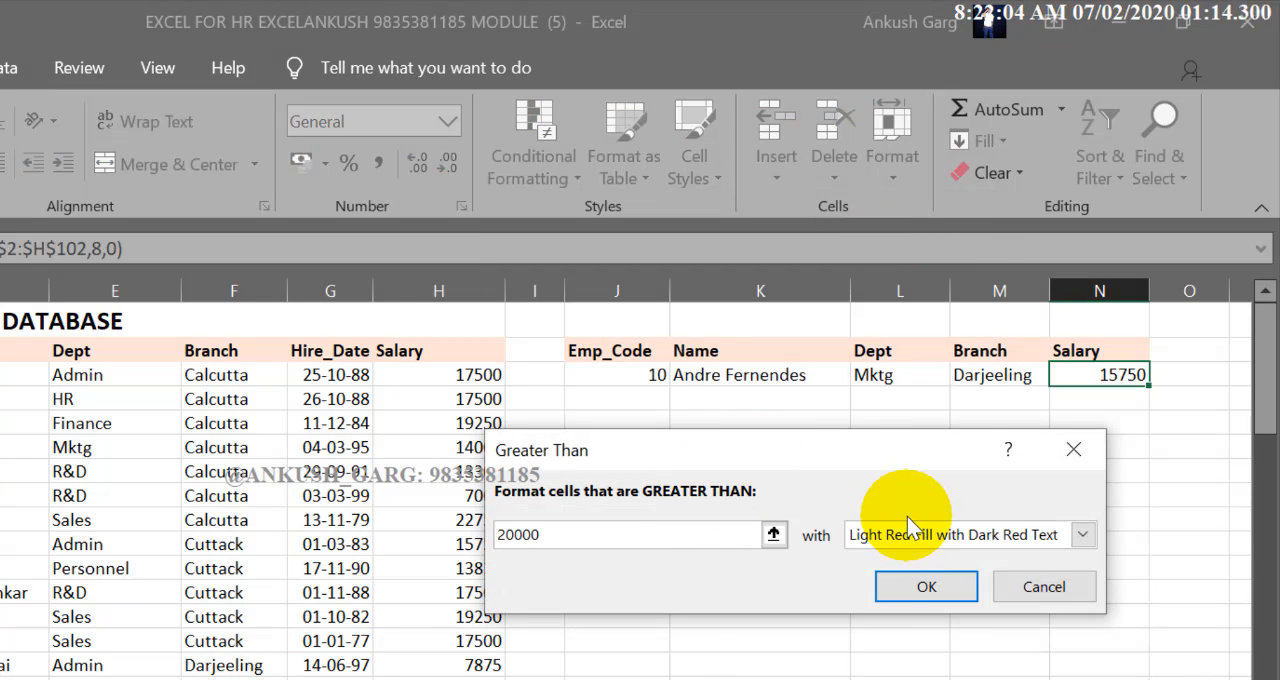
left_click(908, 534)
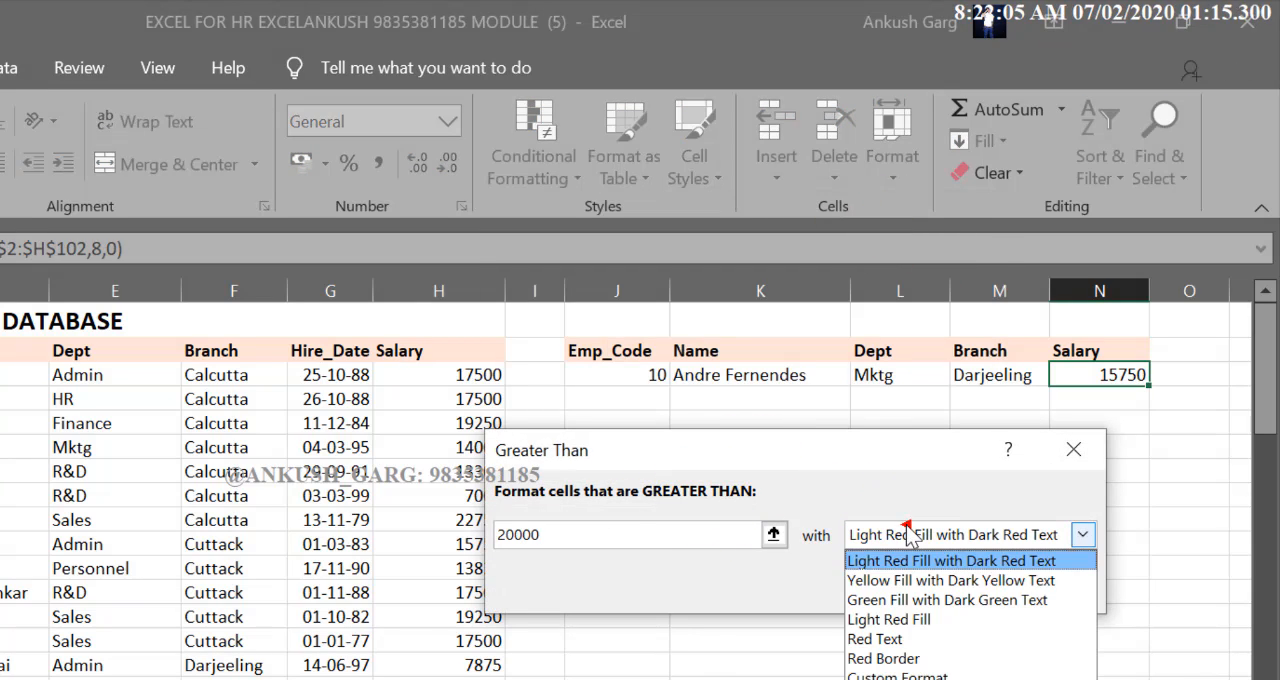
left_click(897, 599)
left_click(898, 588)
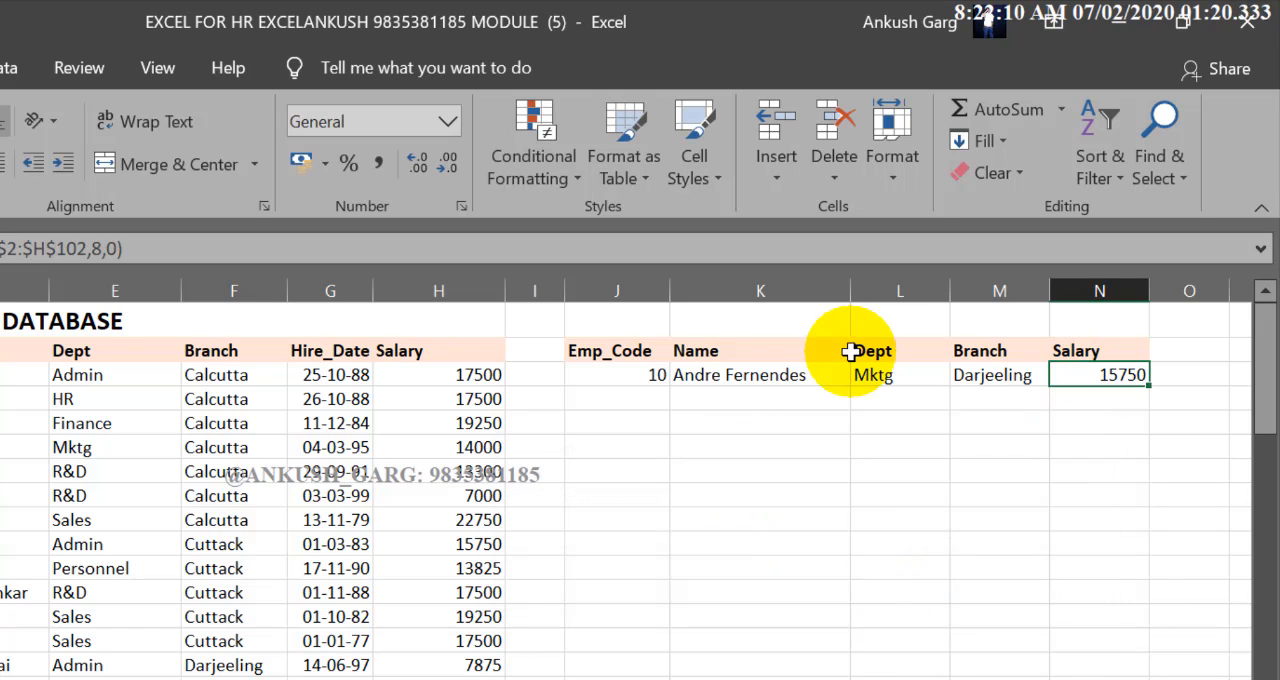
Add a Less Than 20000 conditional formatting rule with Light Red Fill with Dark Red Text to the same Salary cell
left_click(548, 172)
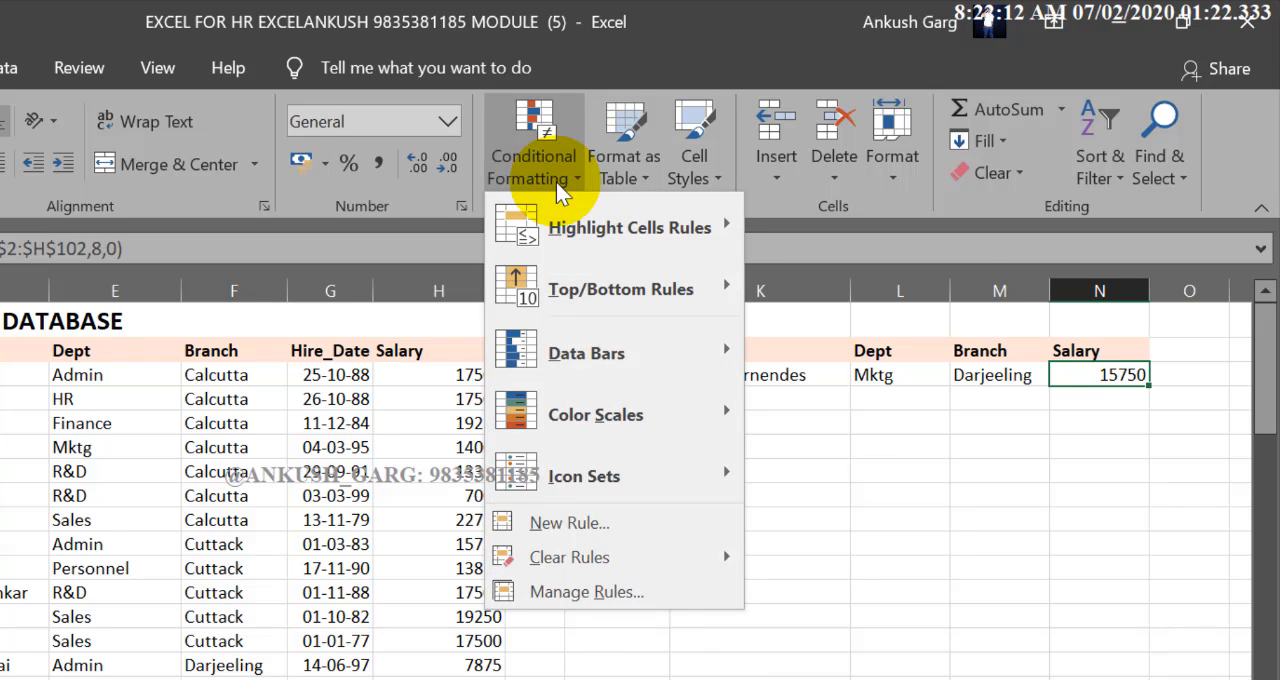
mouse_move(545, 226)
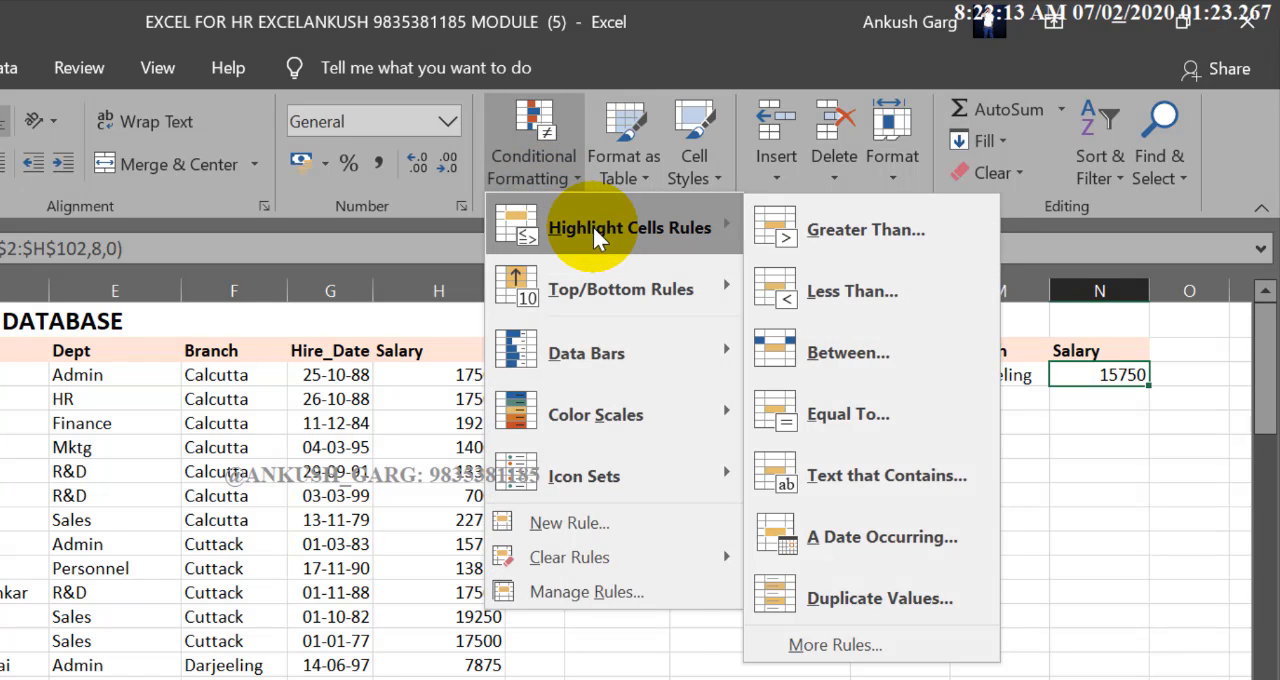
left_click(826, 295)
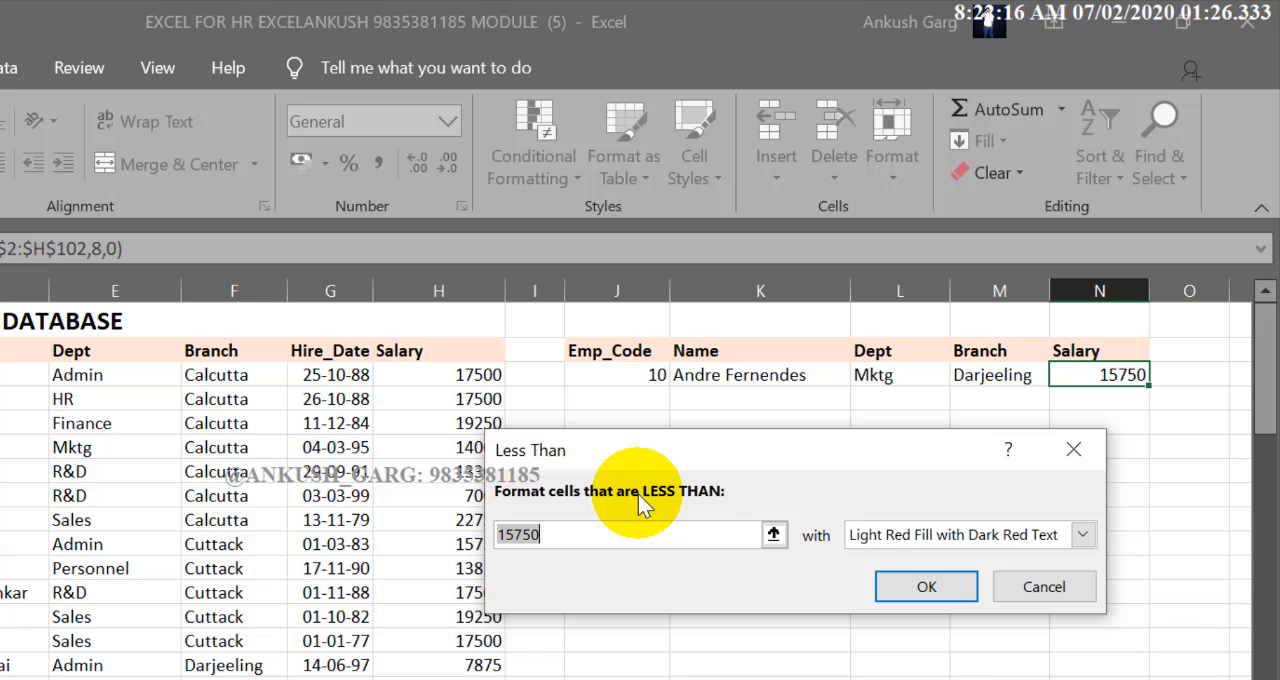
type("20000")
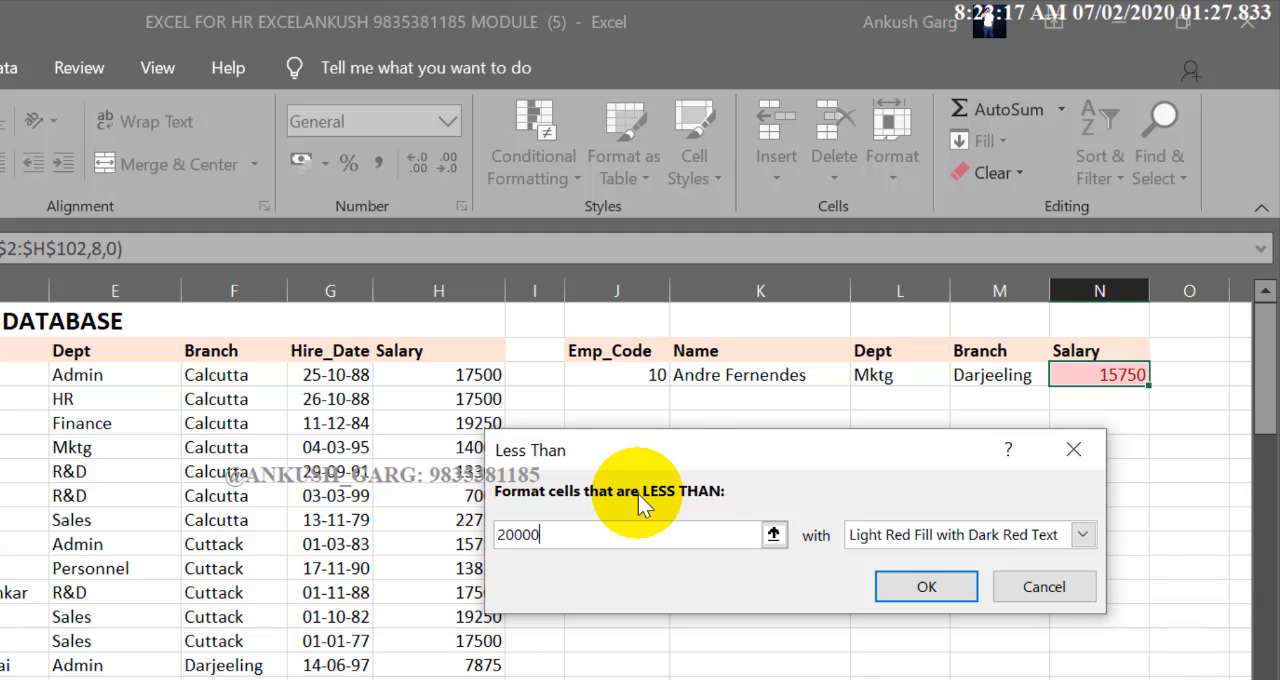
left_click(891, 534)
left_click(901, 560)
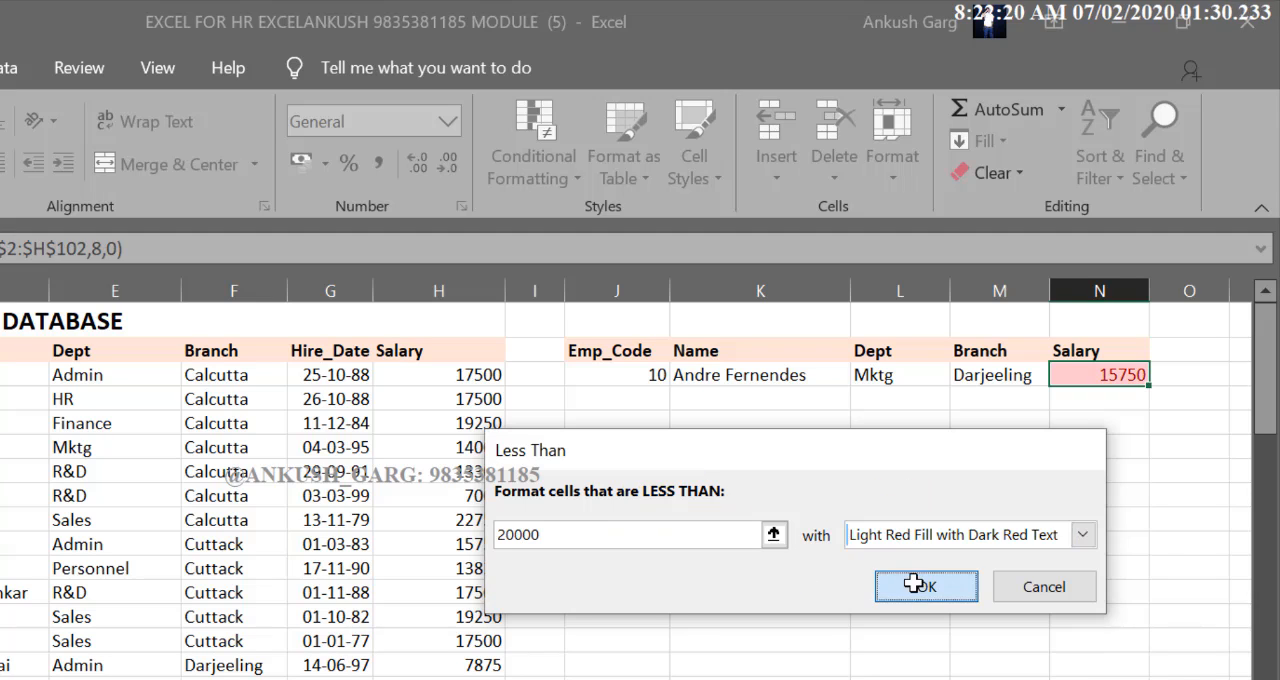
left_click(918, 584)
left_click(786, 515)
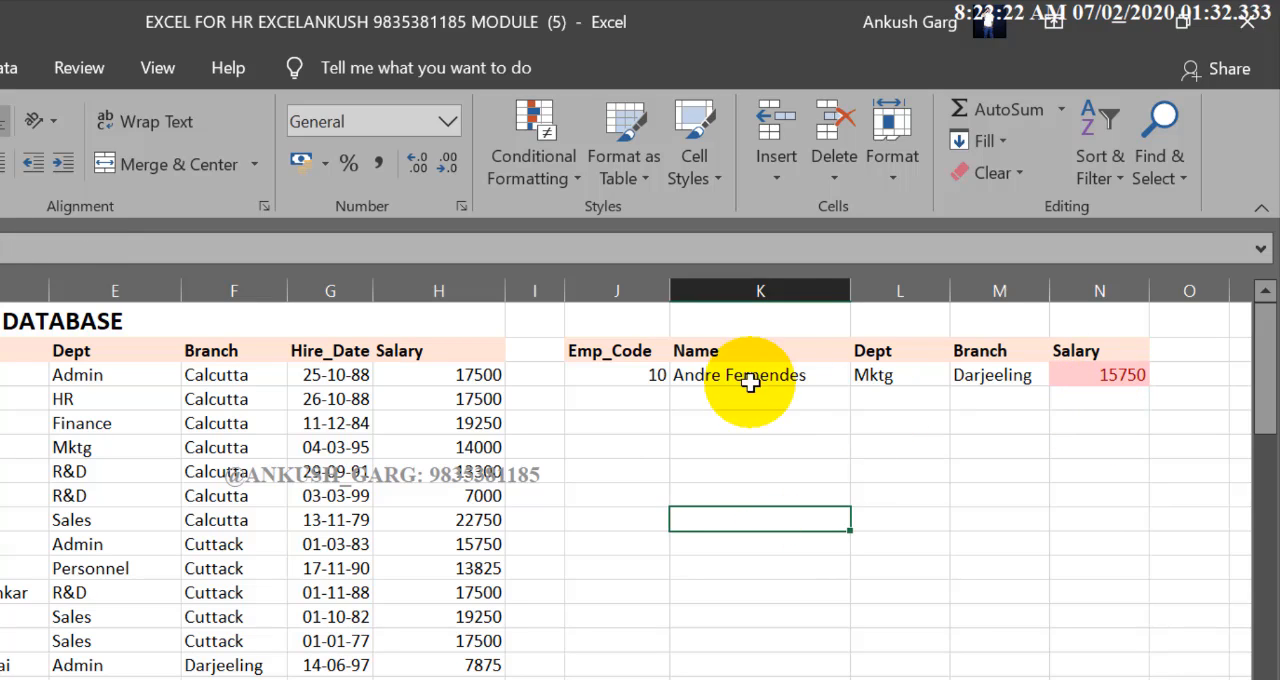
Test the salary formatting by setting the lookup row's Emp_Code to 84
left_click(659, 374)
left_click(659, 374)
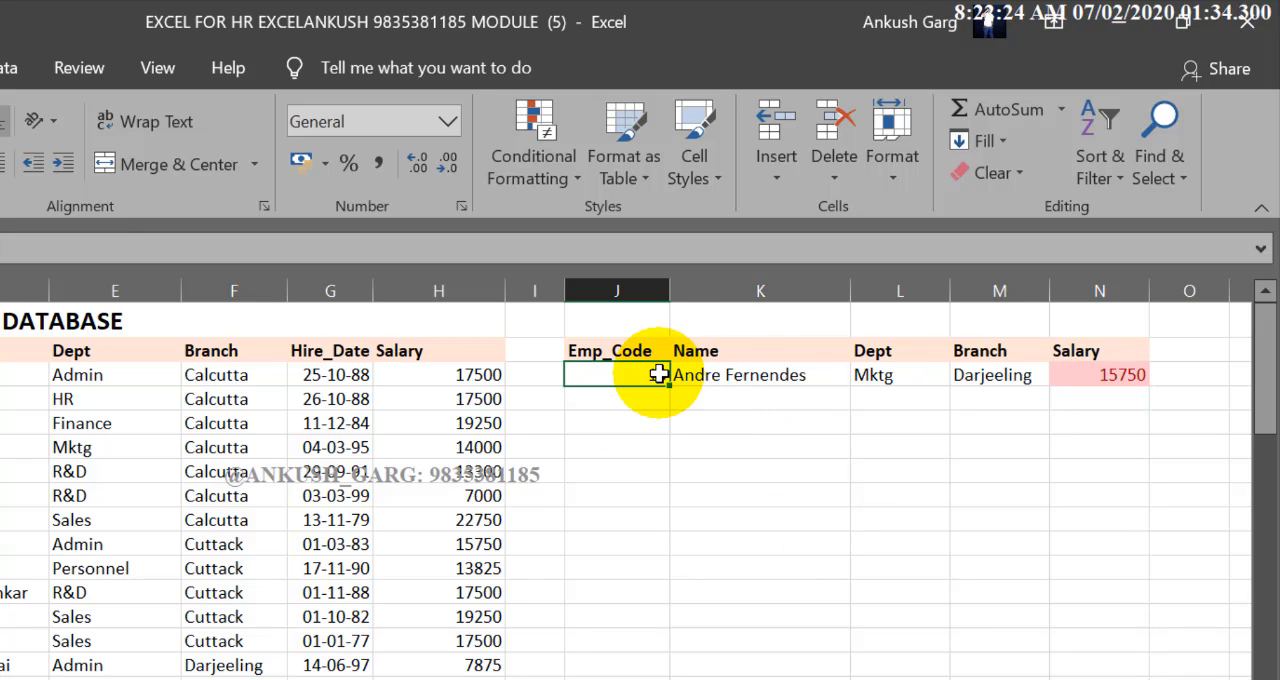
type("84")
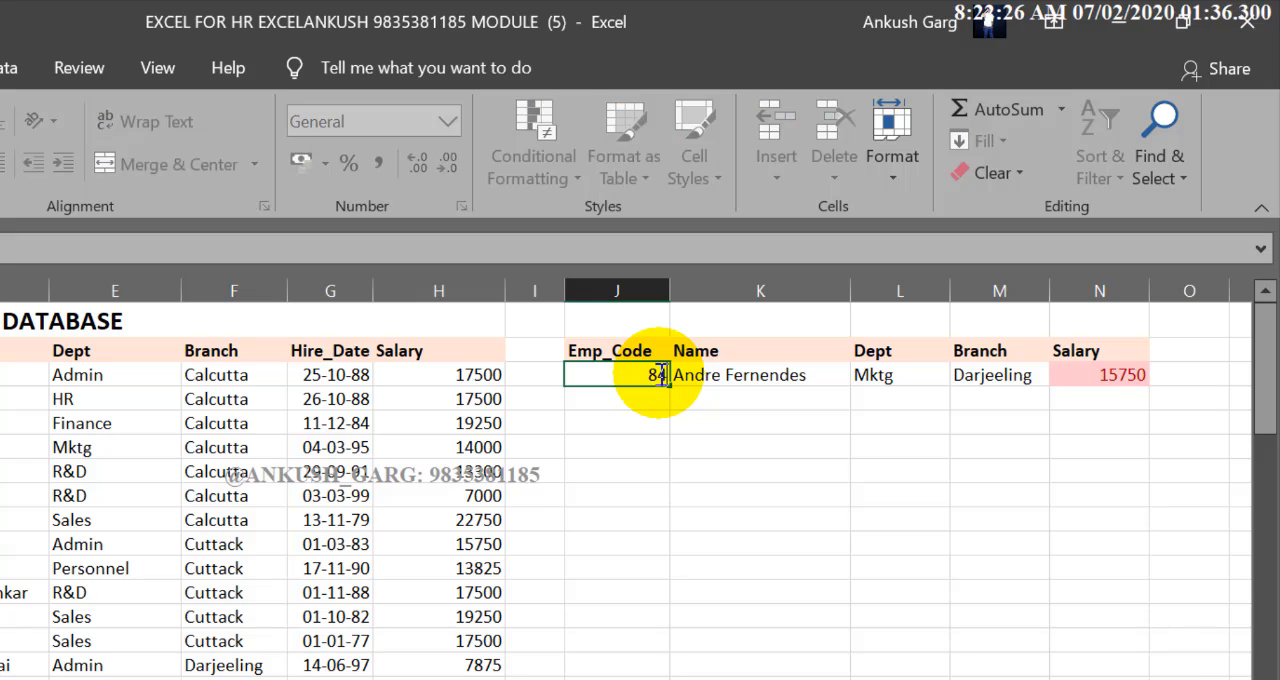
key("Return")
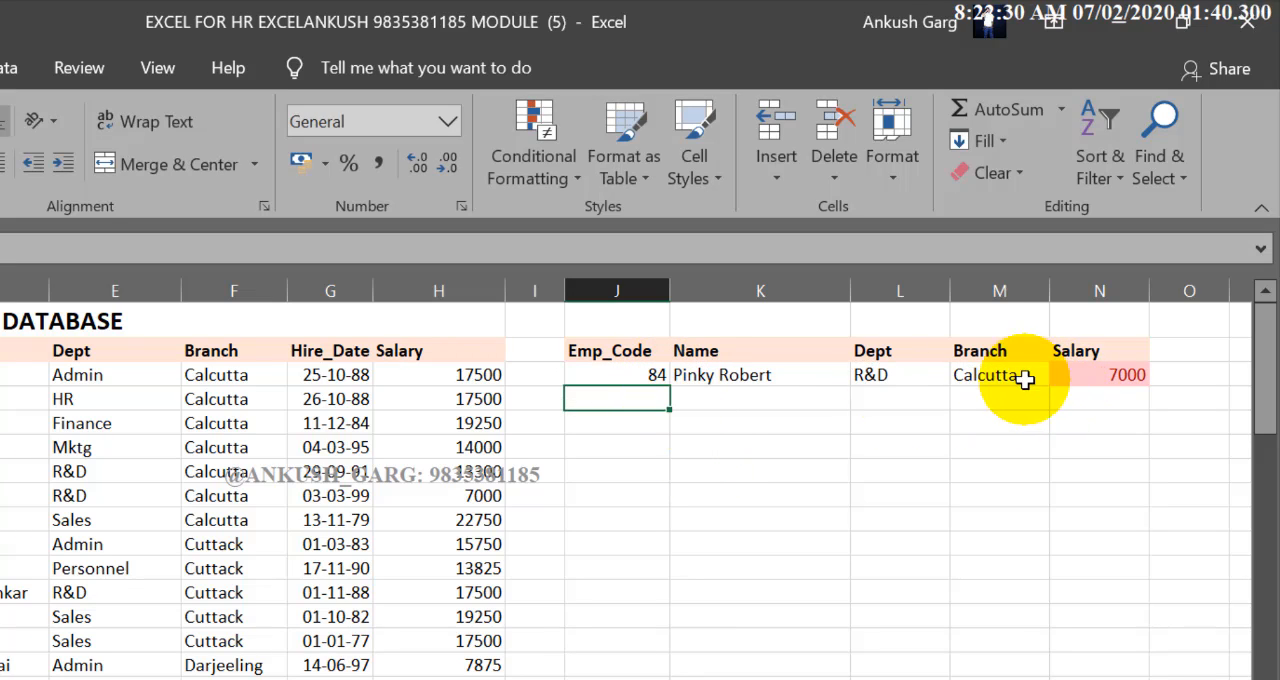
Set the lookup row's Emp_Code to 91 and check the formatting of its Salary cell
left_click(659, 374)
double_click(659, 374)
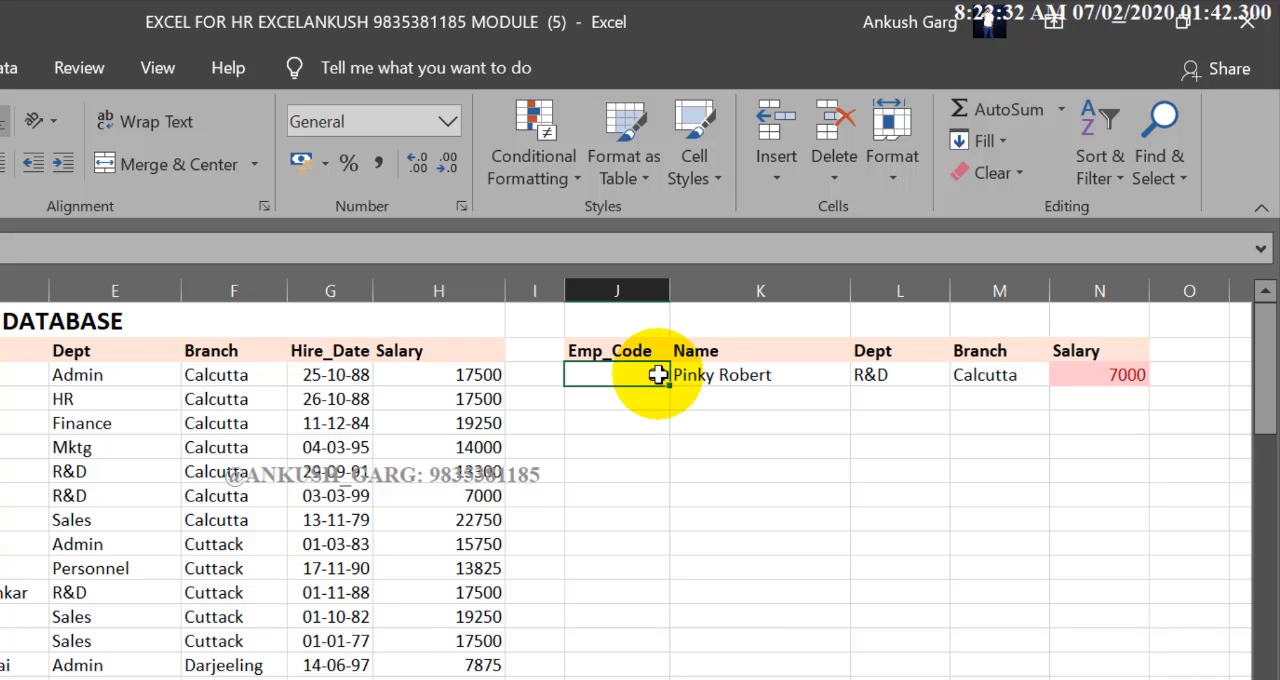
type("1")
key("Return")
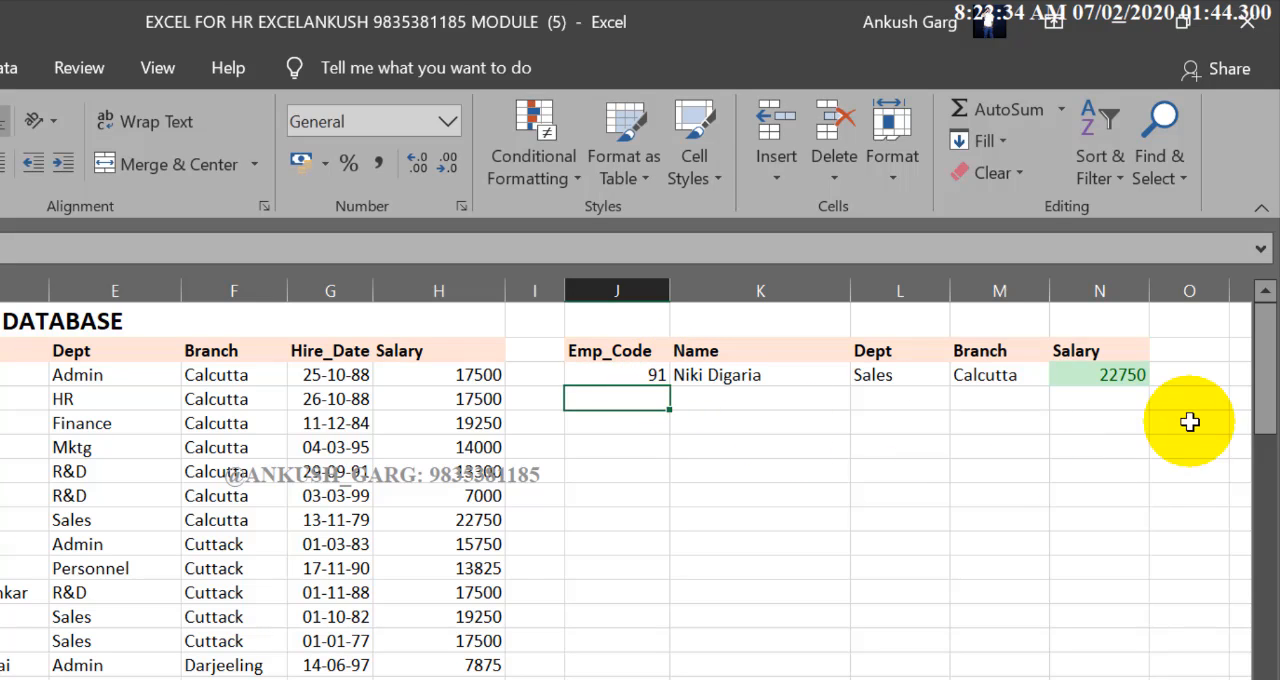
left_click(1068, 375)
left_click(1089, 501)
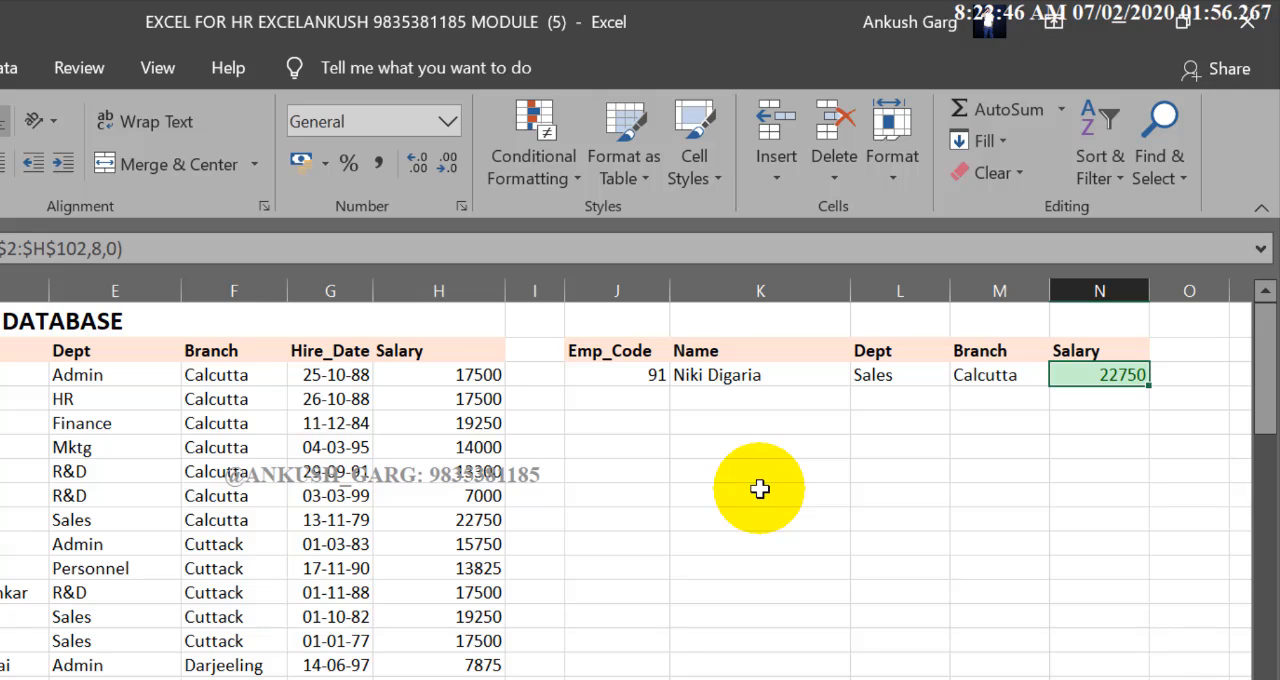
left_click(774, 421)
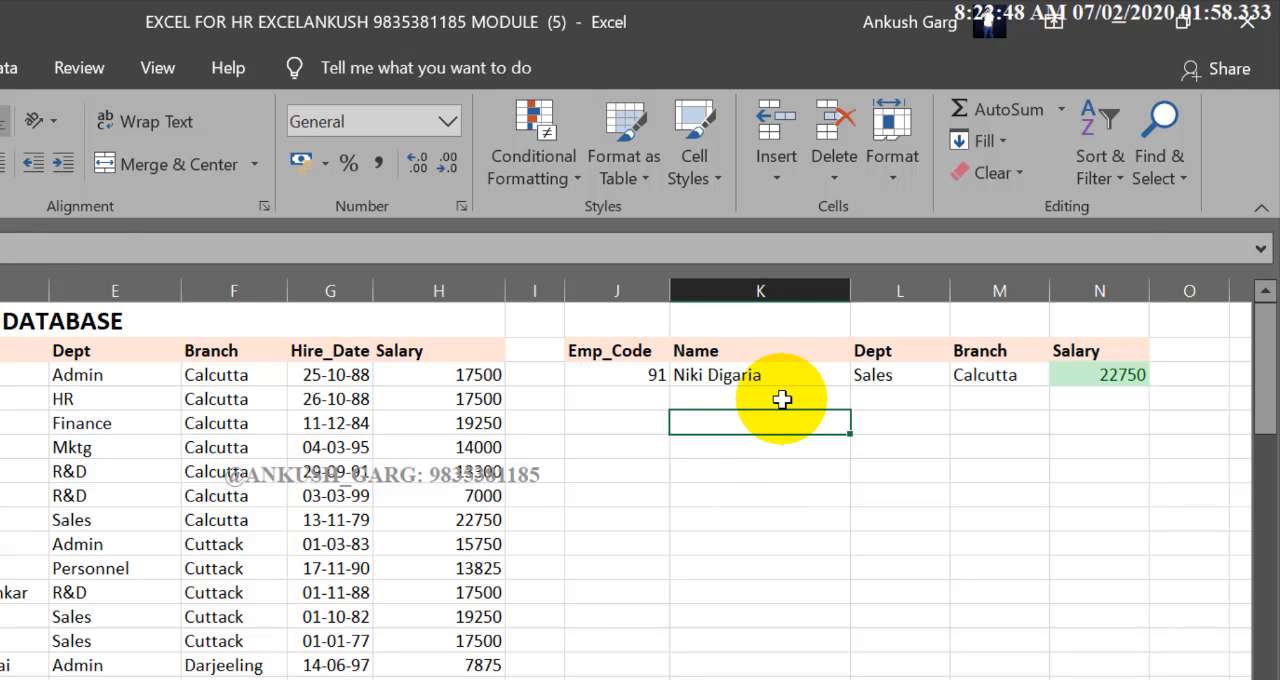
left_click(782, 398)
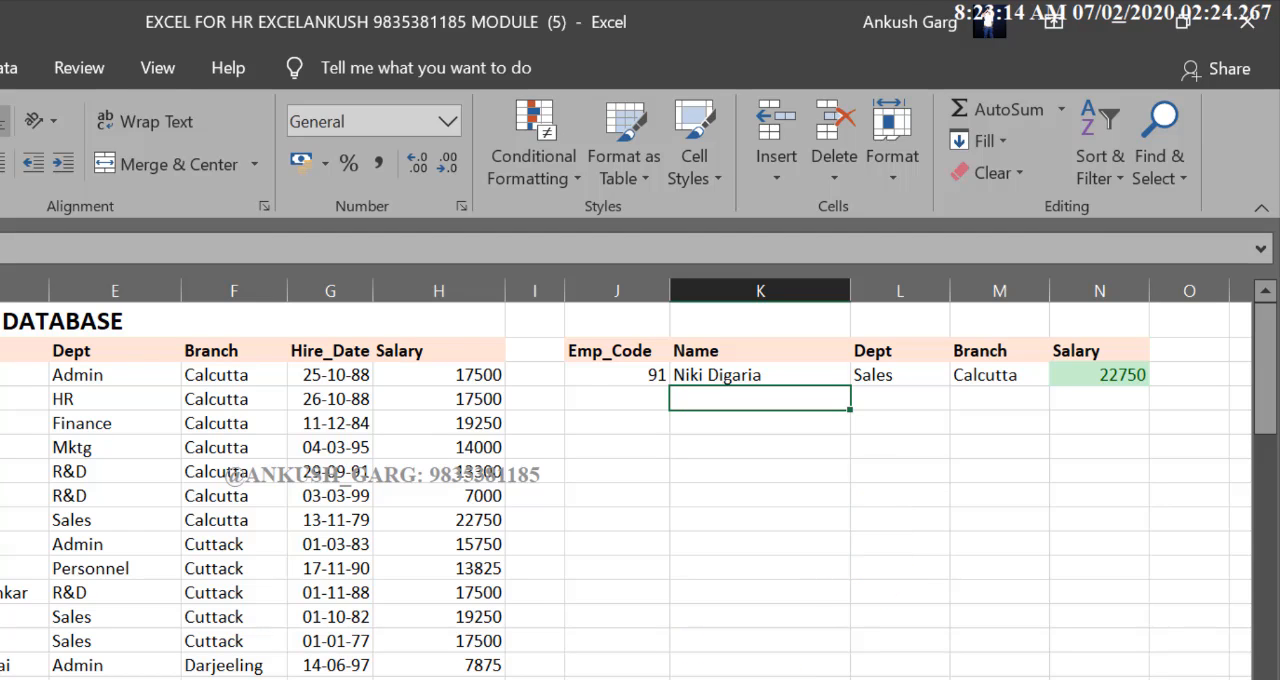
Examine the trainee lookup row on the VLOOKUP-2 sheet and its source data on the DATABASE-2 sheet
left_click(471, 646)
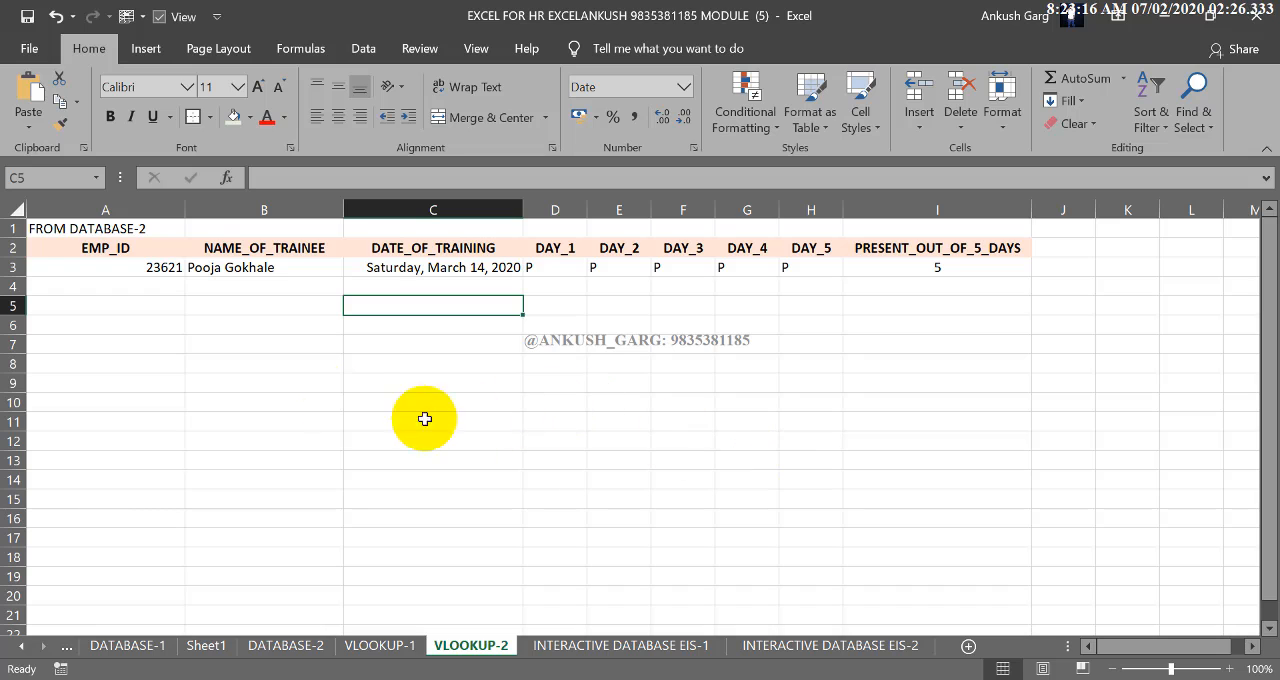
left_click_drag(166, 277, 915, 256)
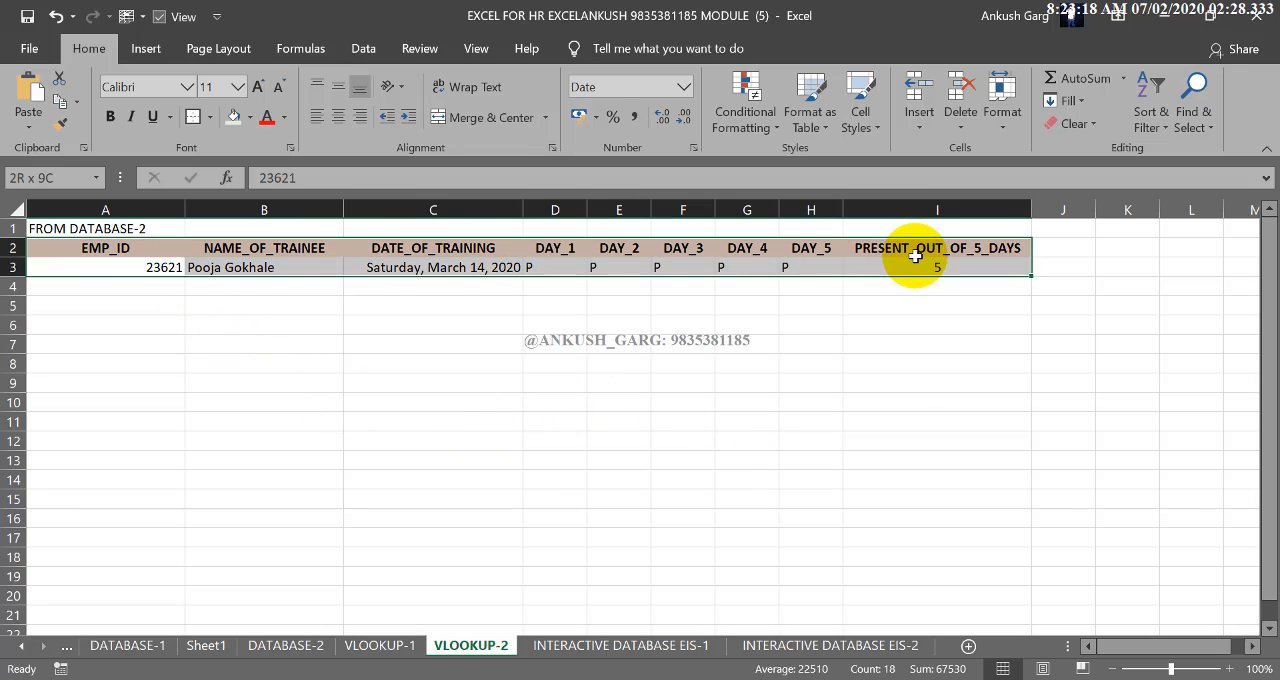
left_click(251, 364)
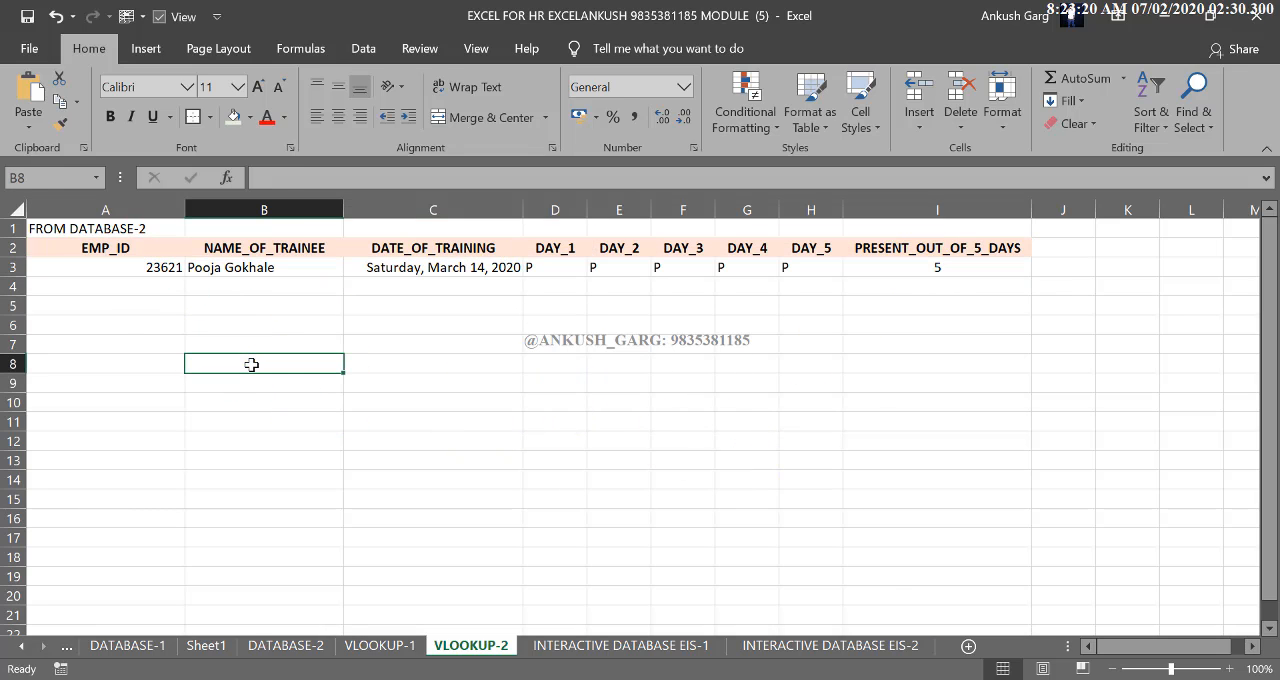
left_click(163, 266)
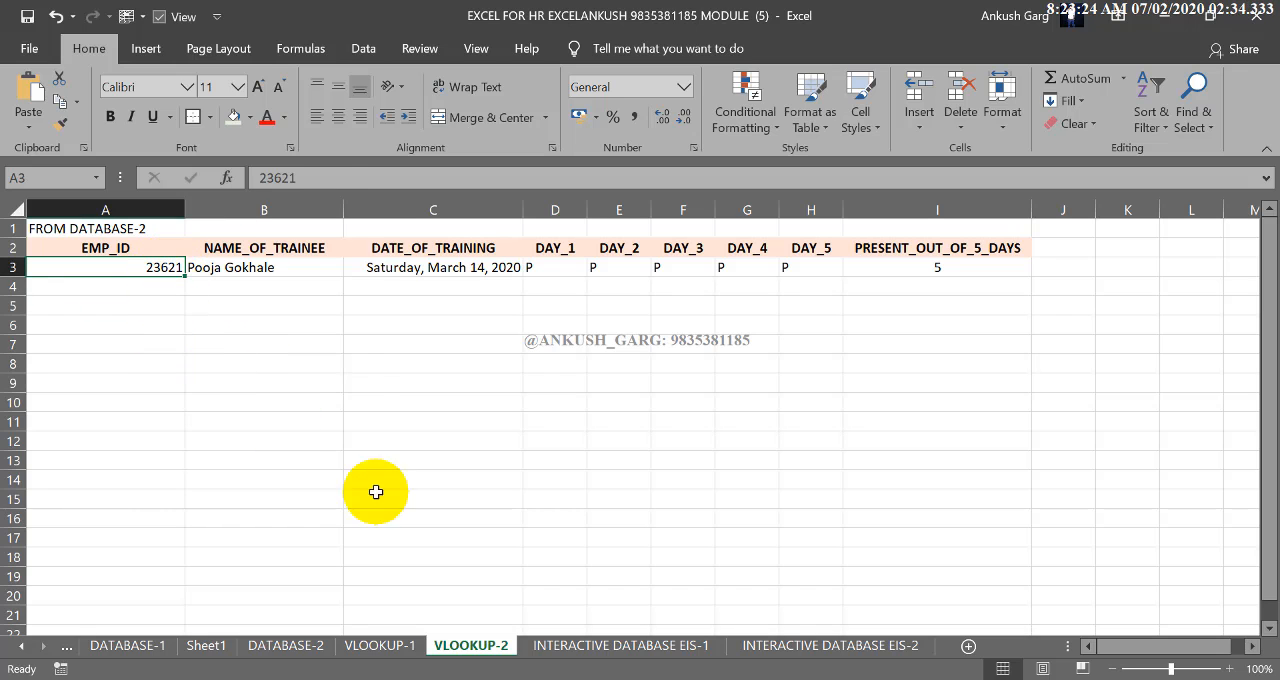
left_click(290, 646)
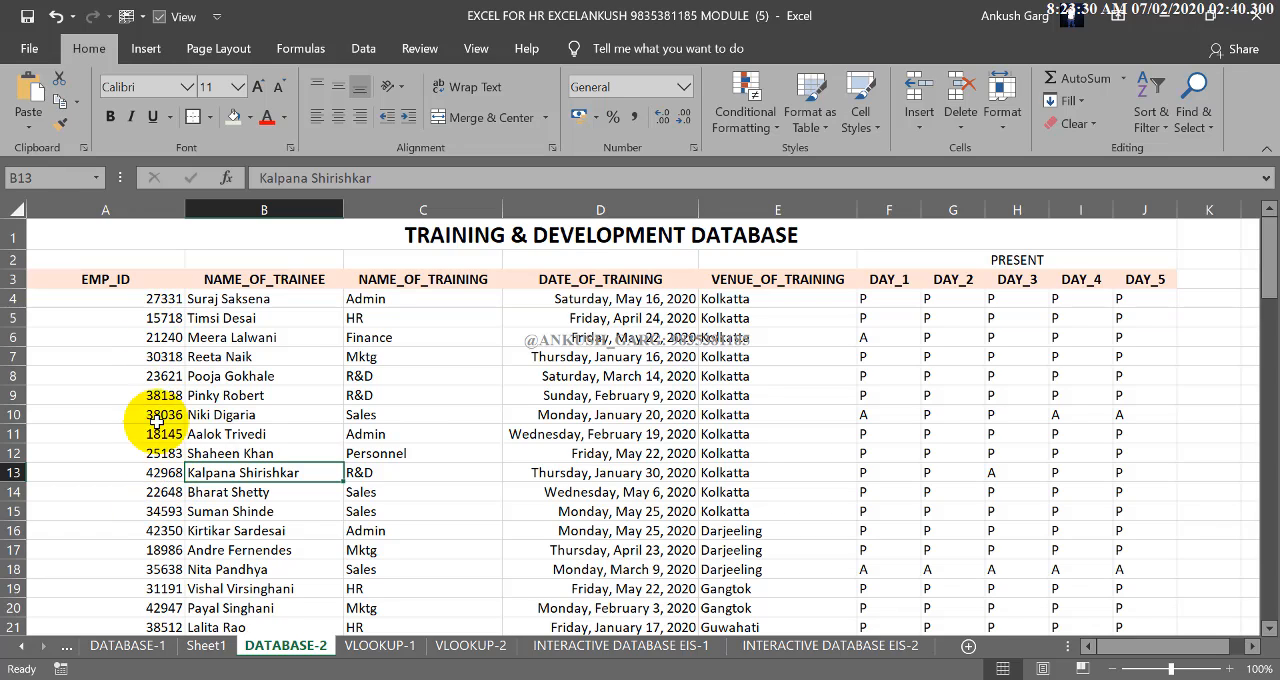
left_click(472, 646)
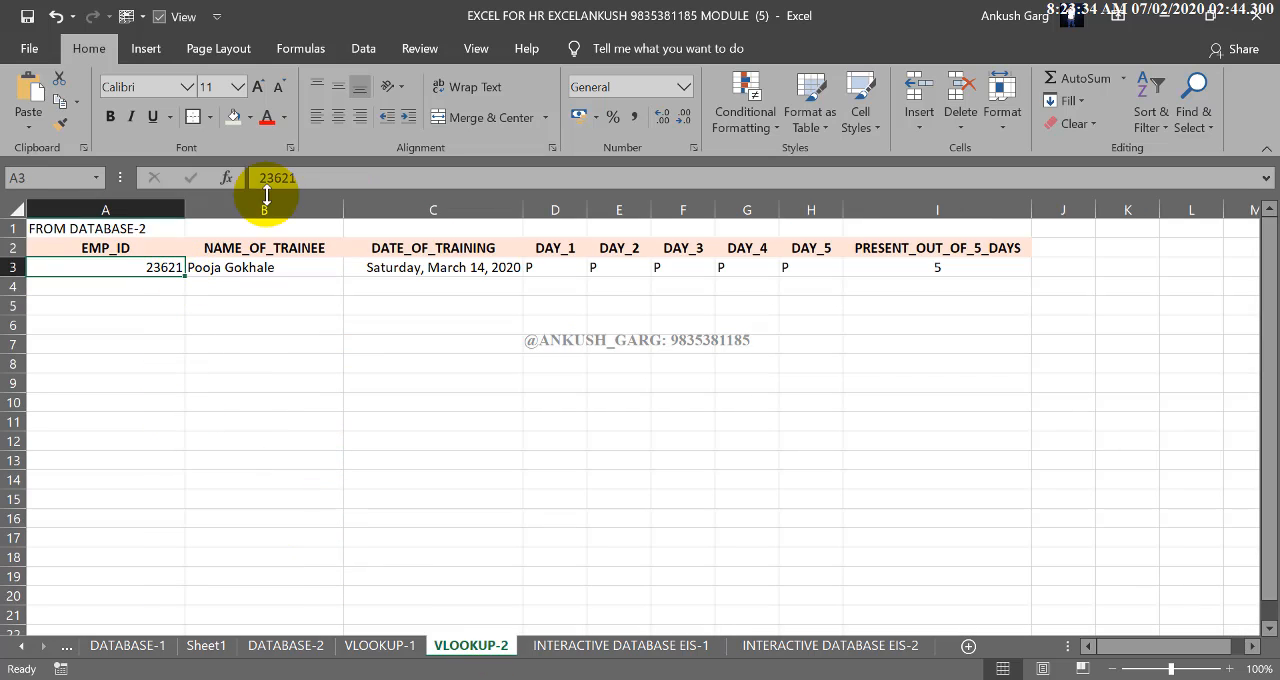
left_click(237, 87)
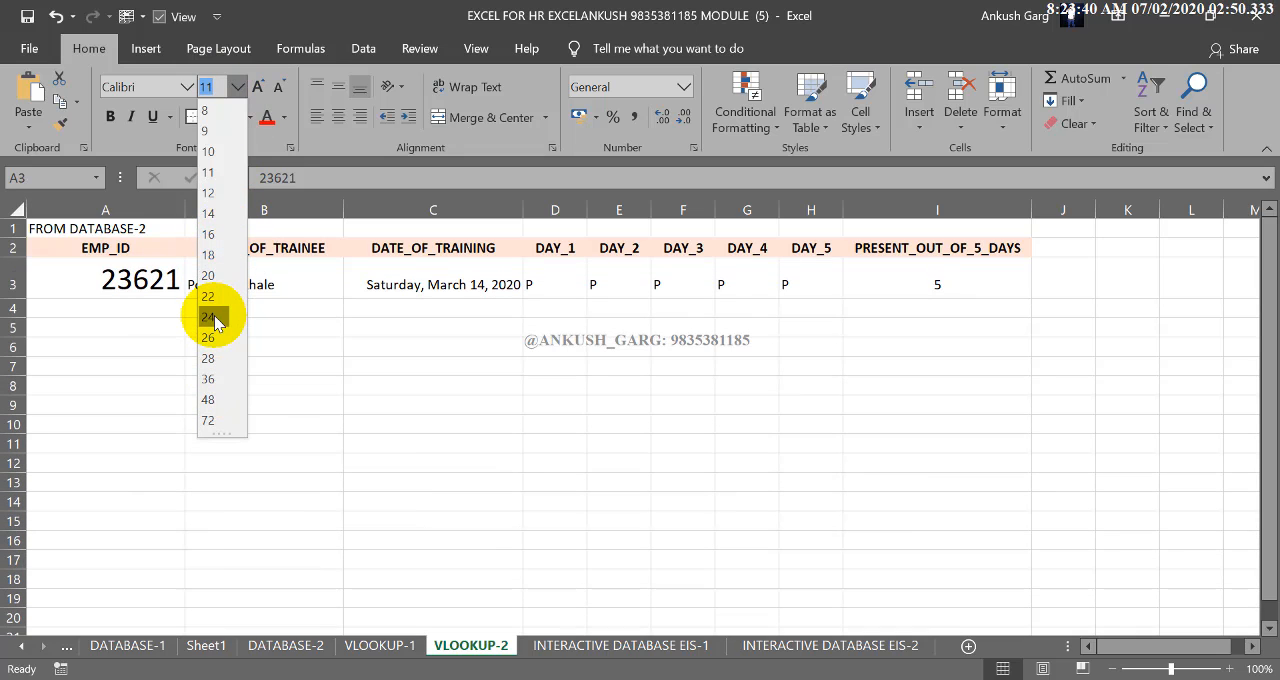
left_click(683, 87)
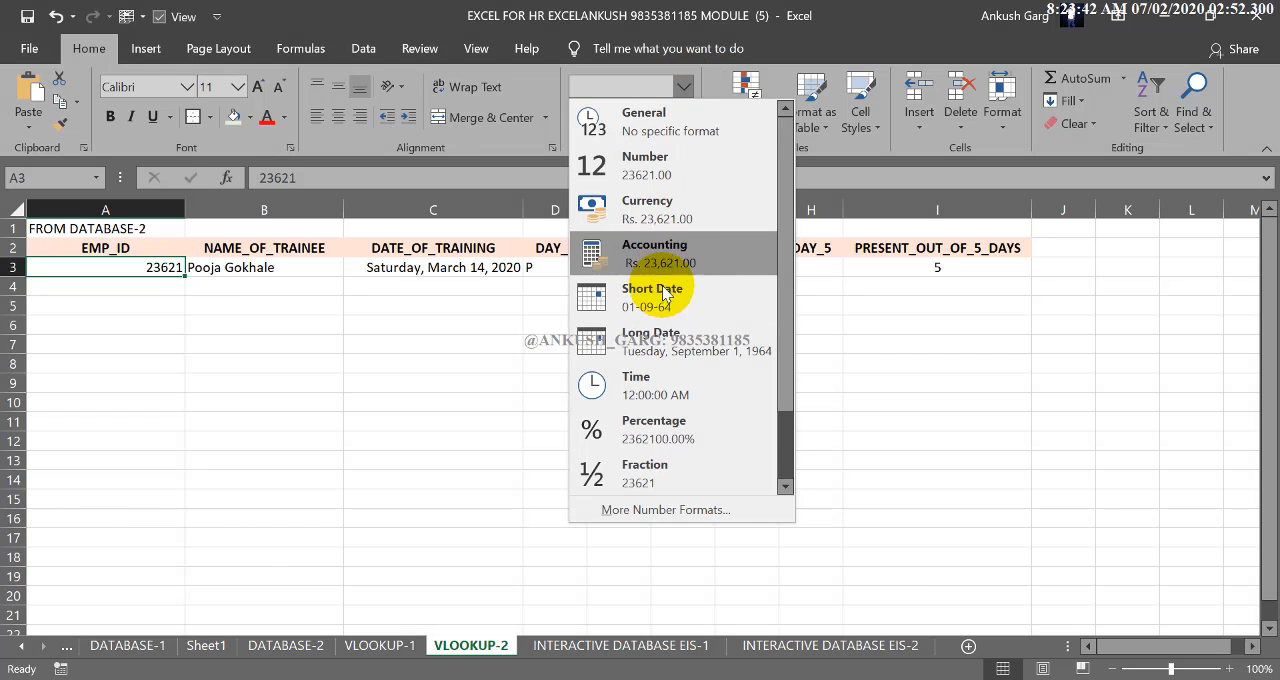
left_click(409, 344)
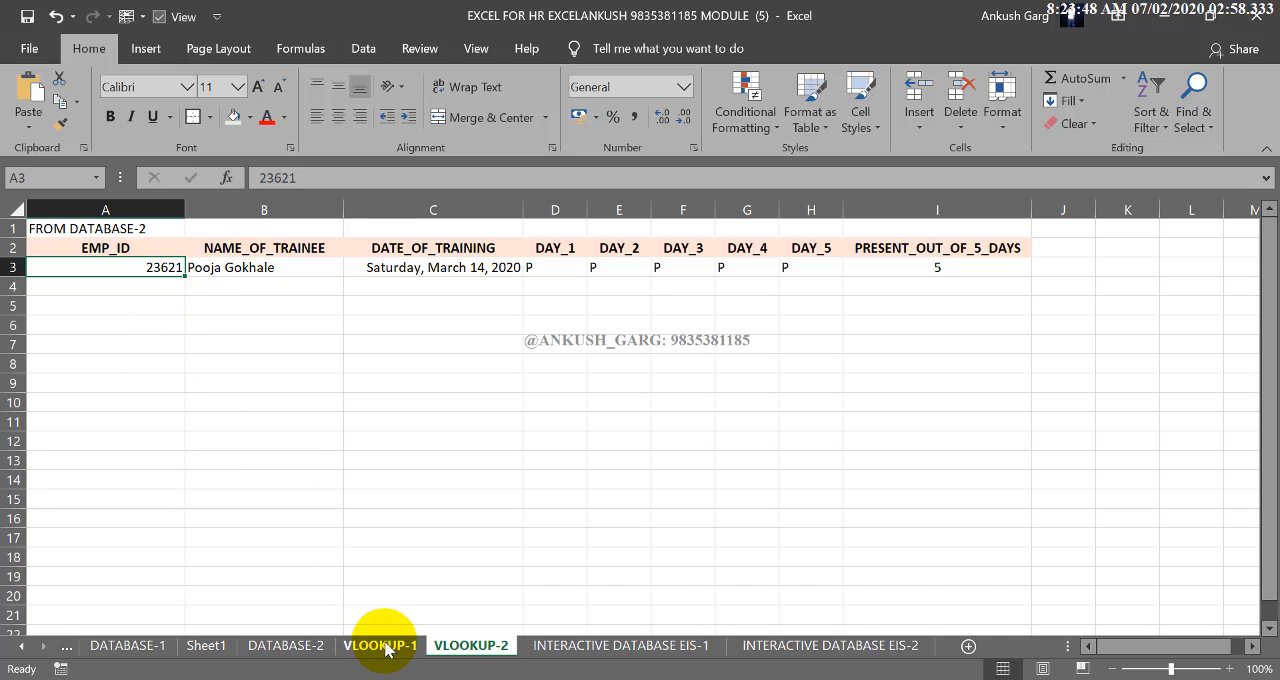
On the DATABASE-2 sheet, select the EMP_ID column from its header through the last record and enter EMP_ID as its range name
left_click(318, 645)
left_click(123, 280)
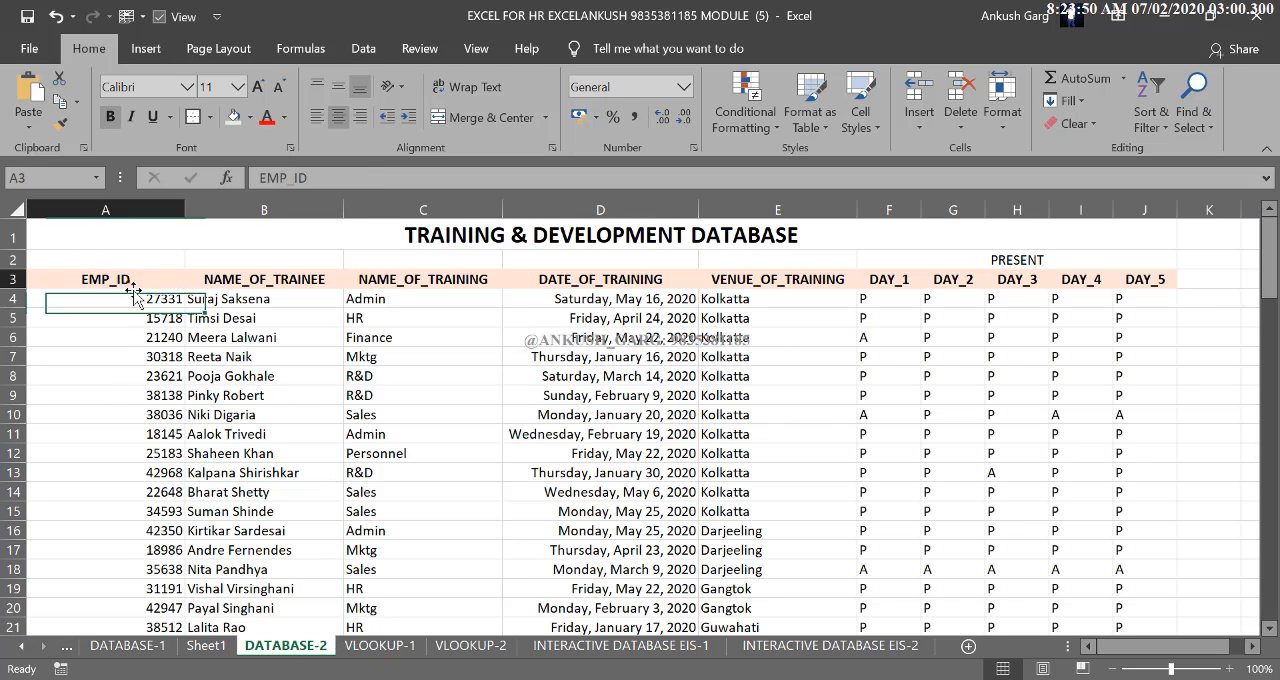
key("ctrl+shift+Down")
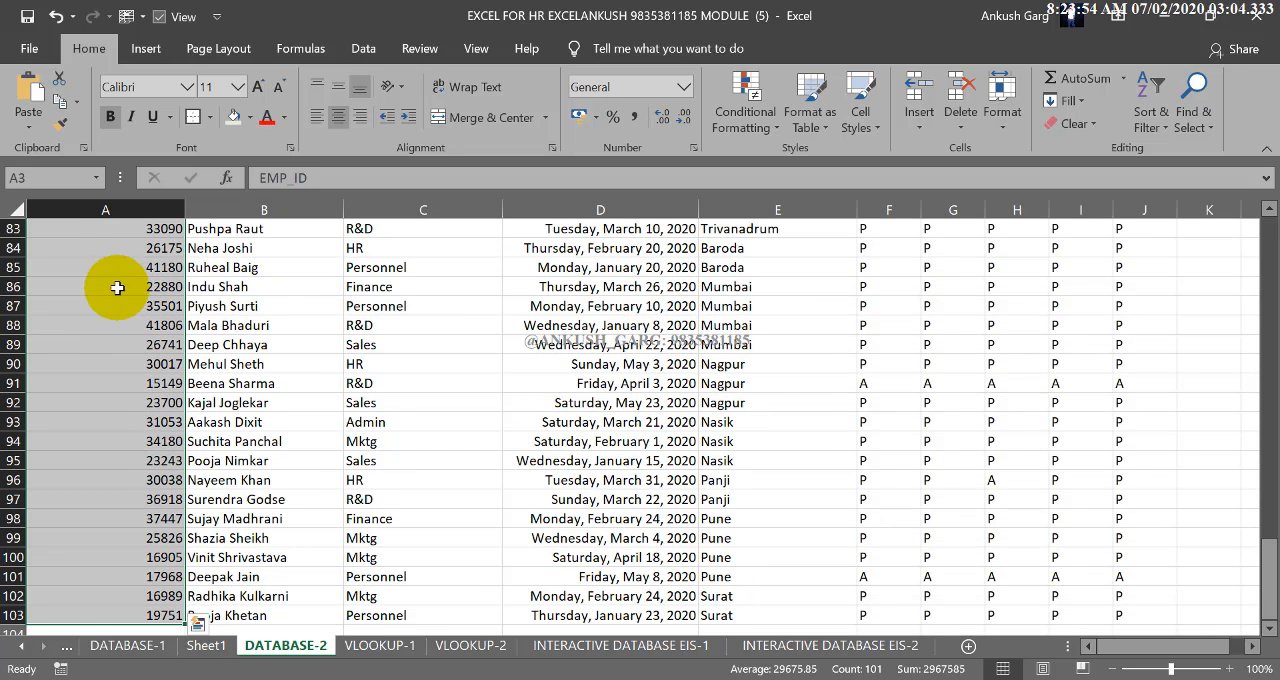
scroll(91, 316, "up", 20)
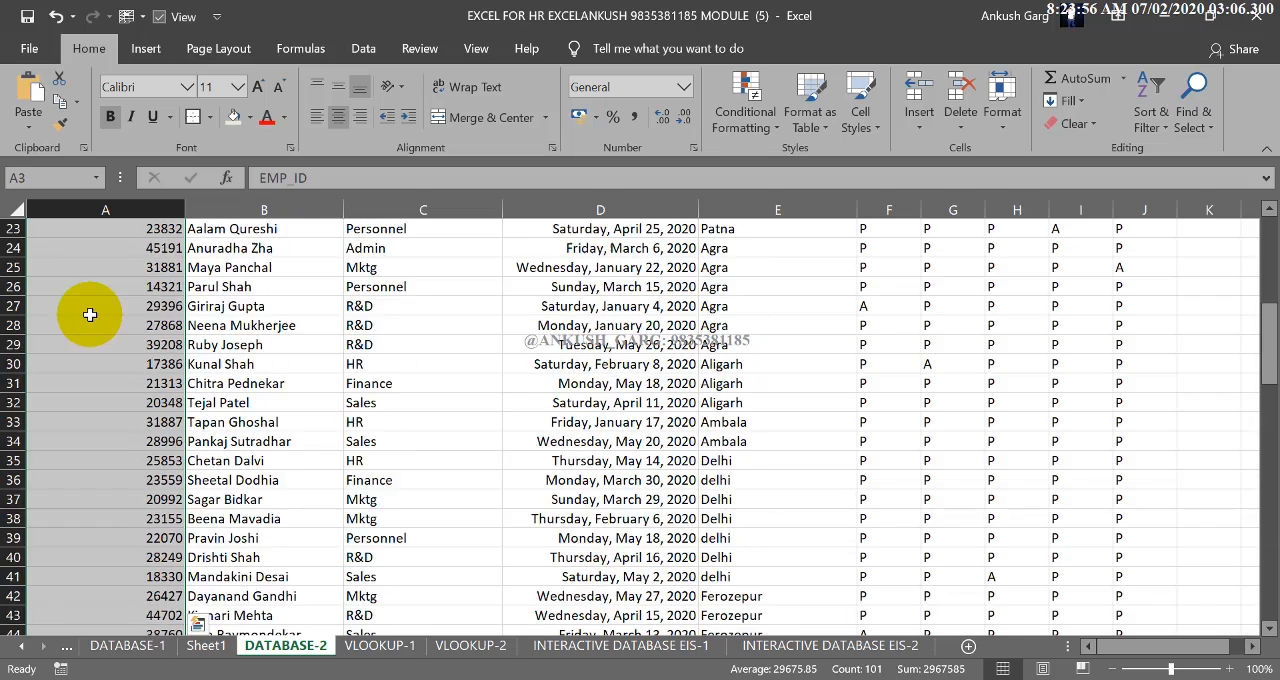
left_click(65, 179)
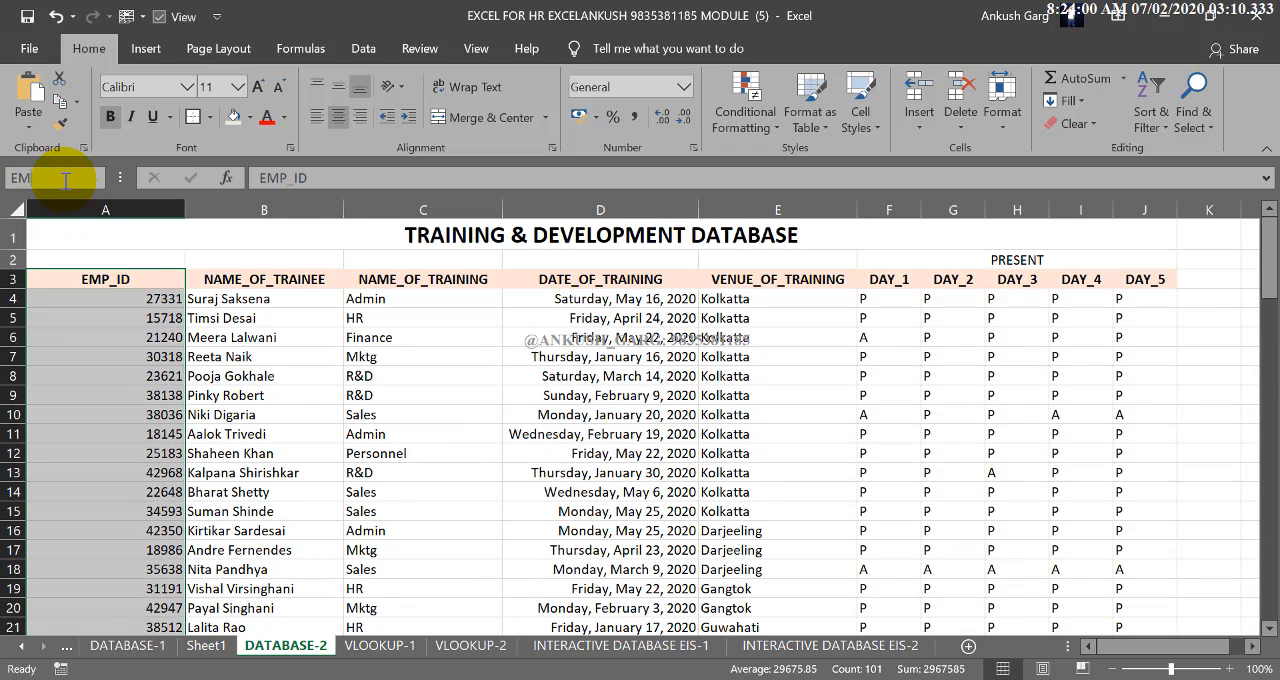
type("EMP_ID")
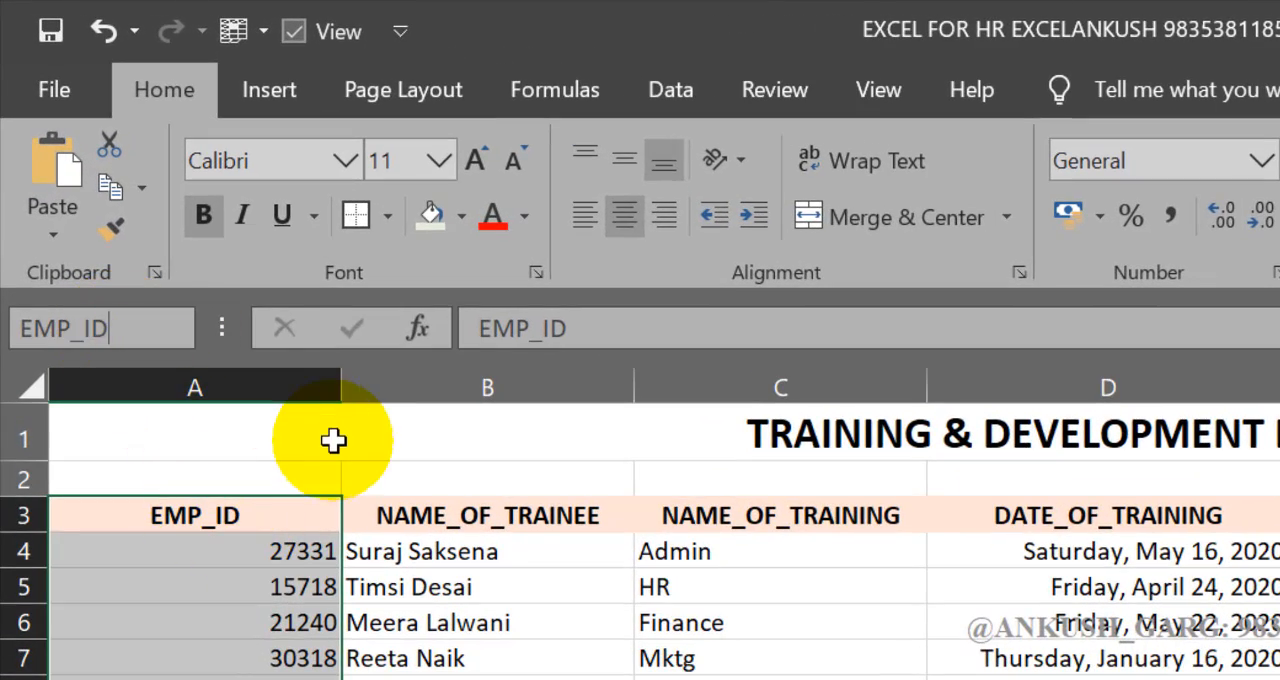
key("Return")
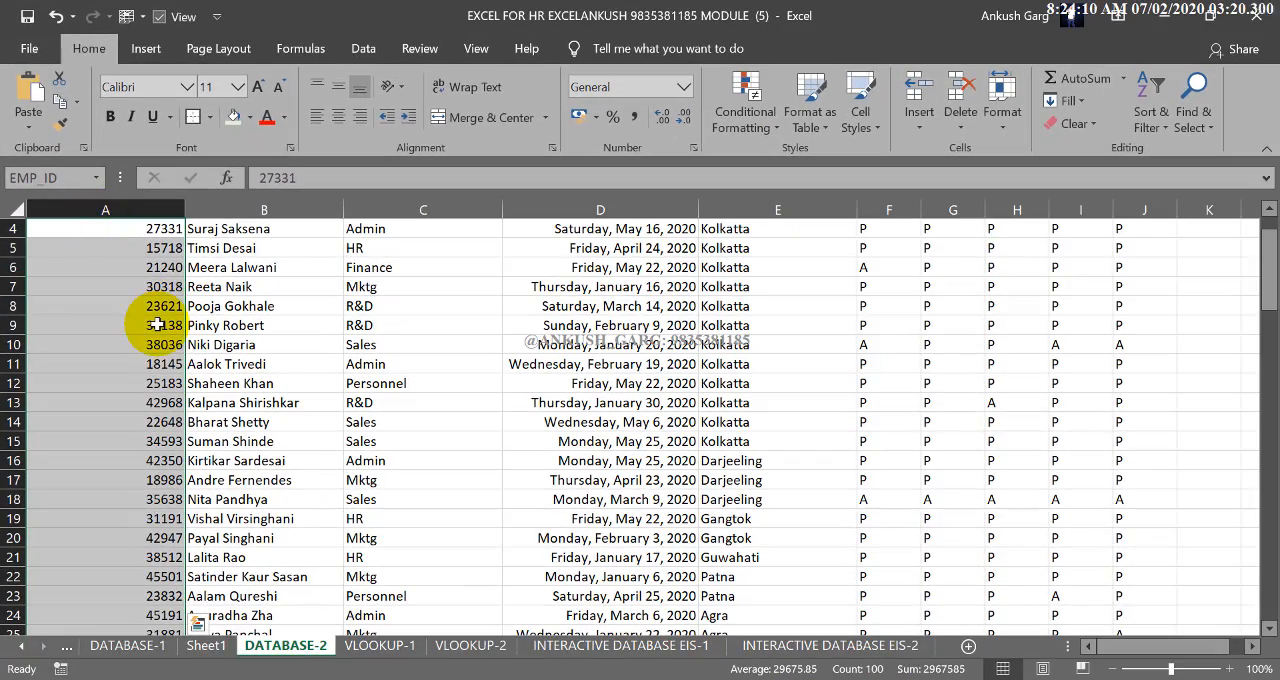
Clear EMP_ID cell A3 on the VLOOKUP-2 sheet and apply List data validation to it with the source =EMP_ID
left_click(468, 645)
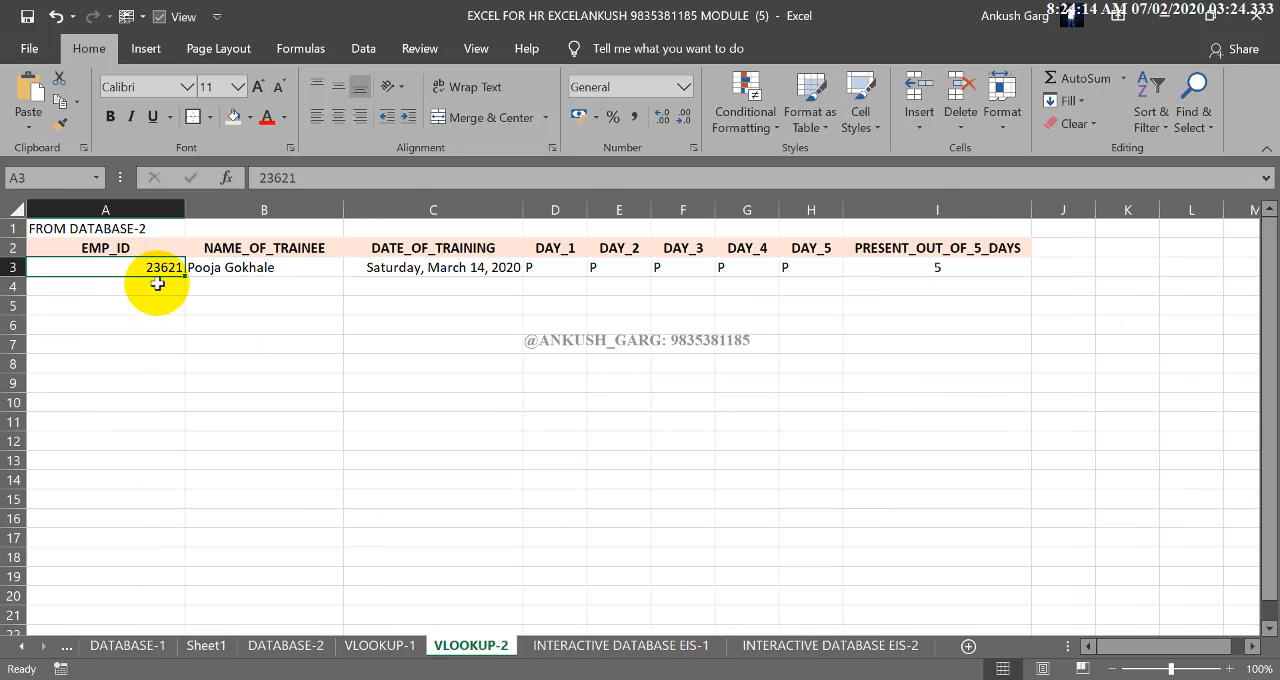
key("Delete")
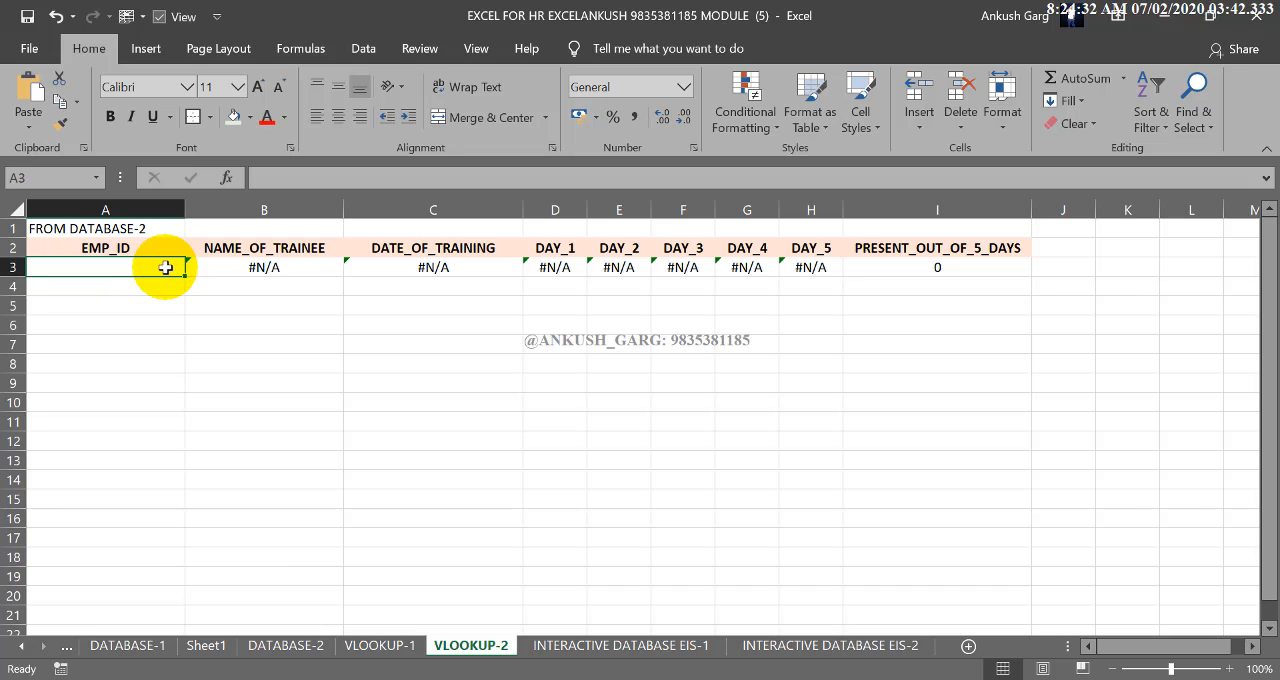
left_click(365, 50)
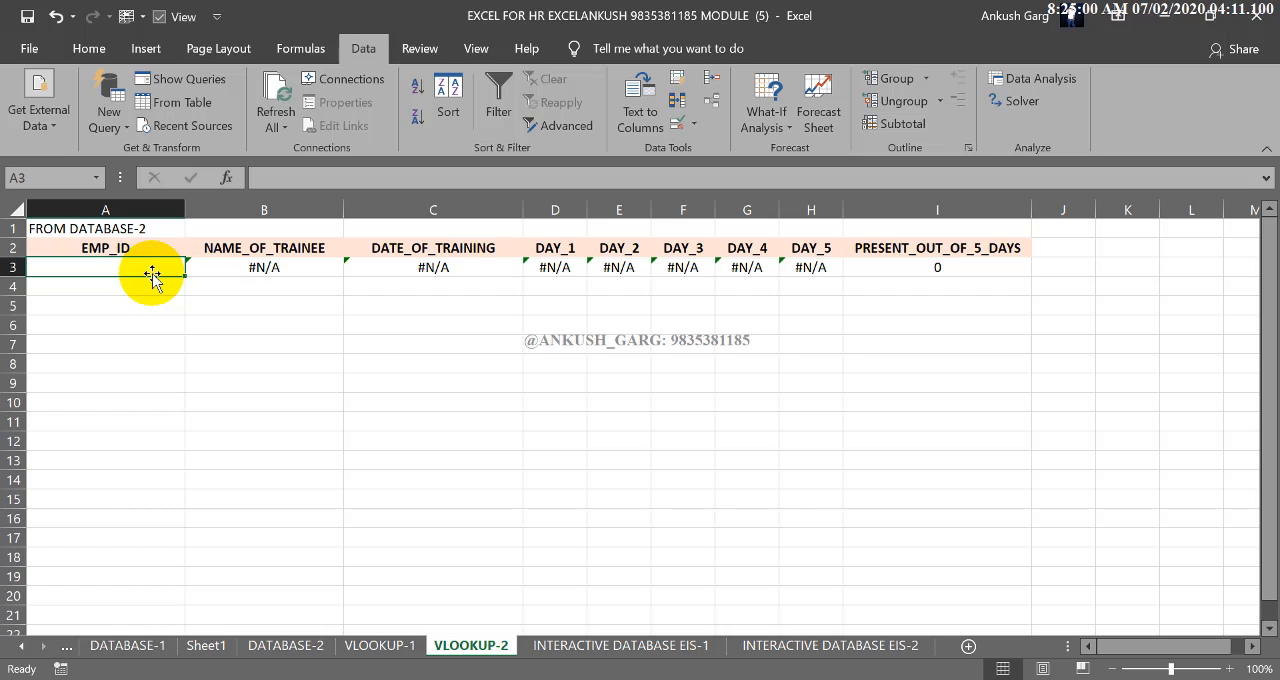
left_click(681, 124)
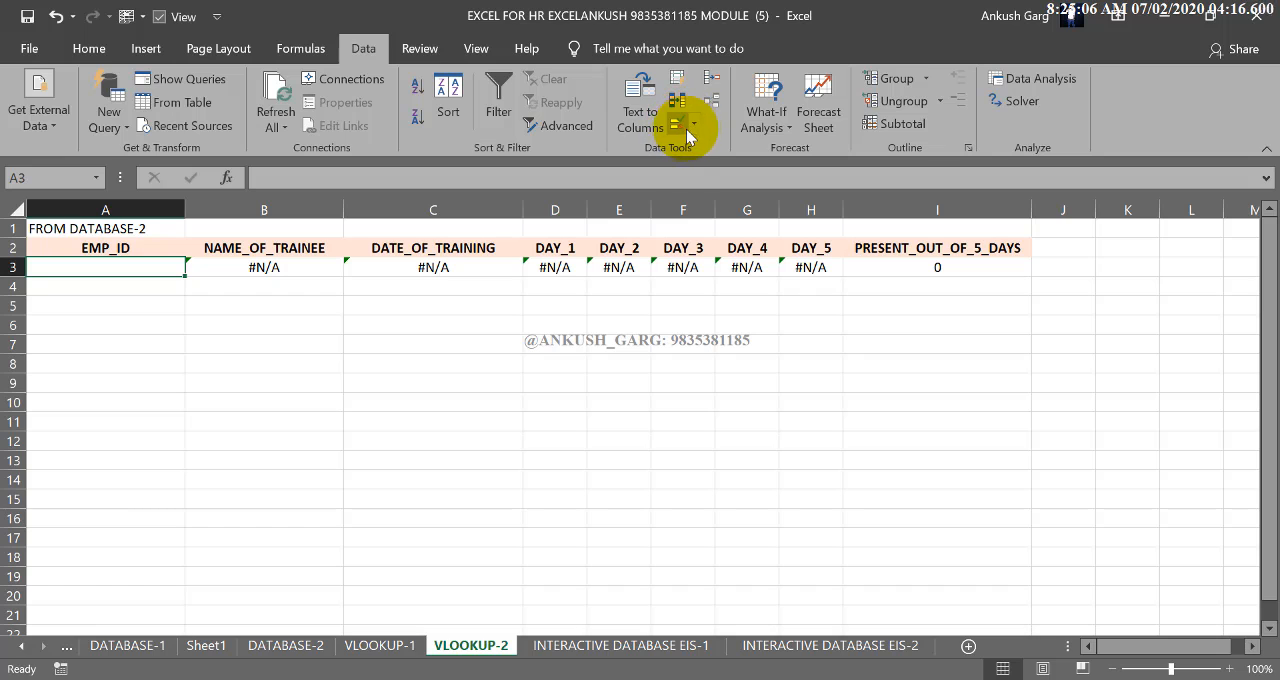
left_click(690, 128)
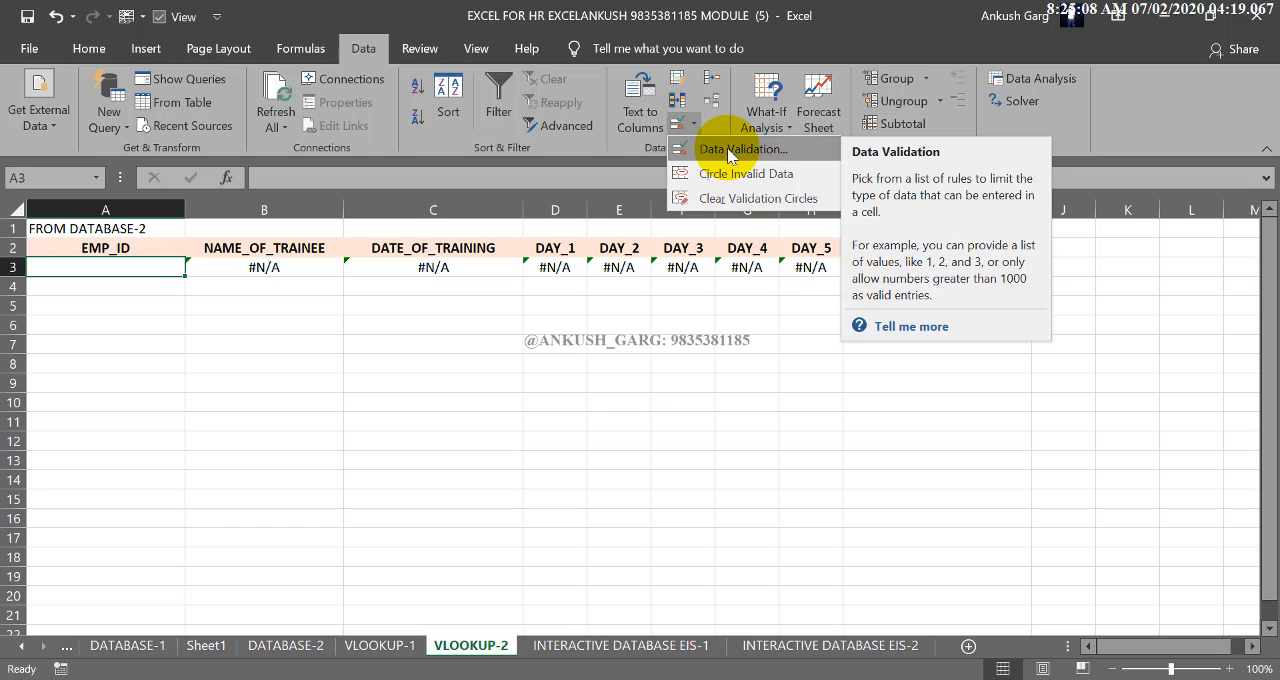
left_click(714, 152)
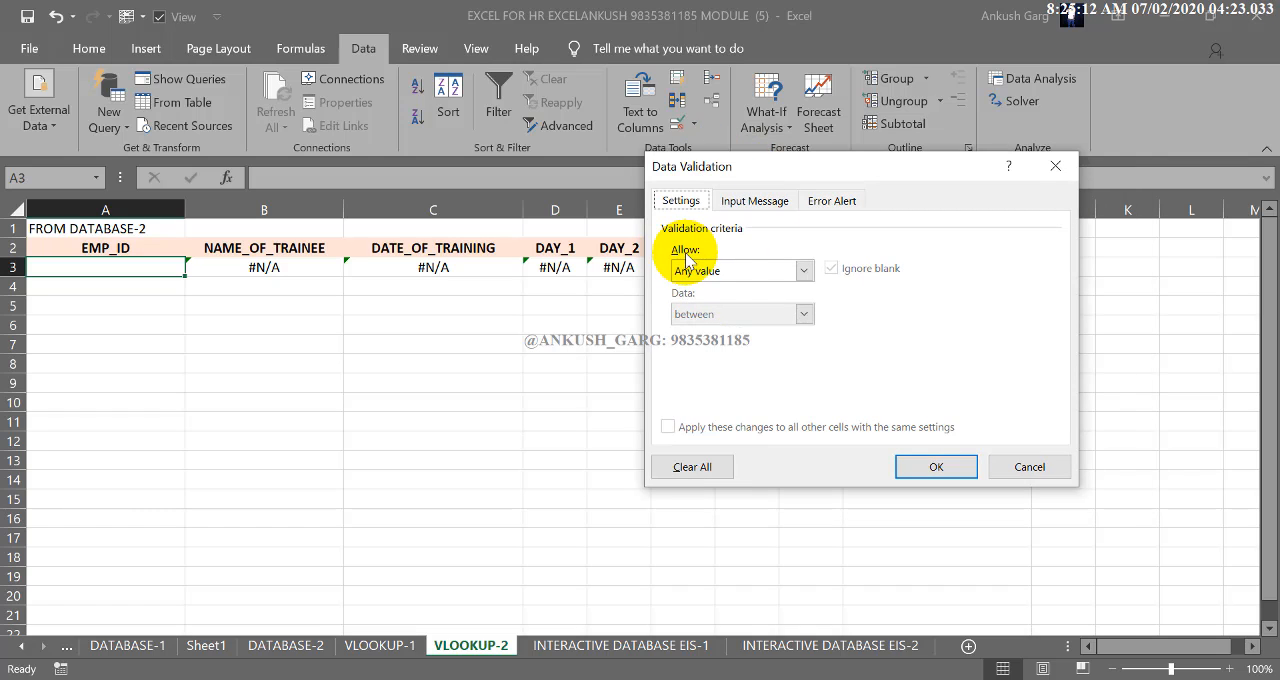
left_click(802, 270)
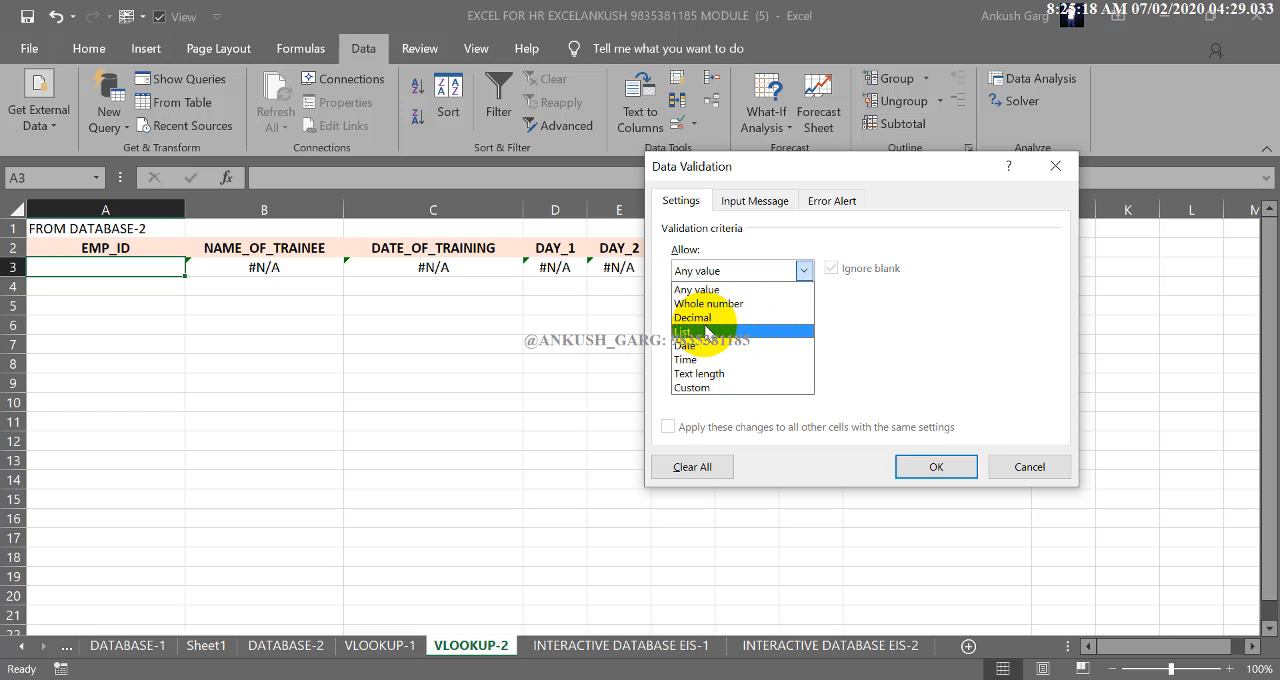
left_click(706, 332)
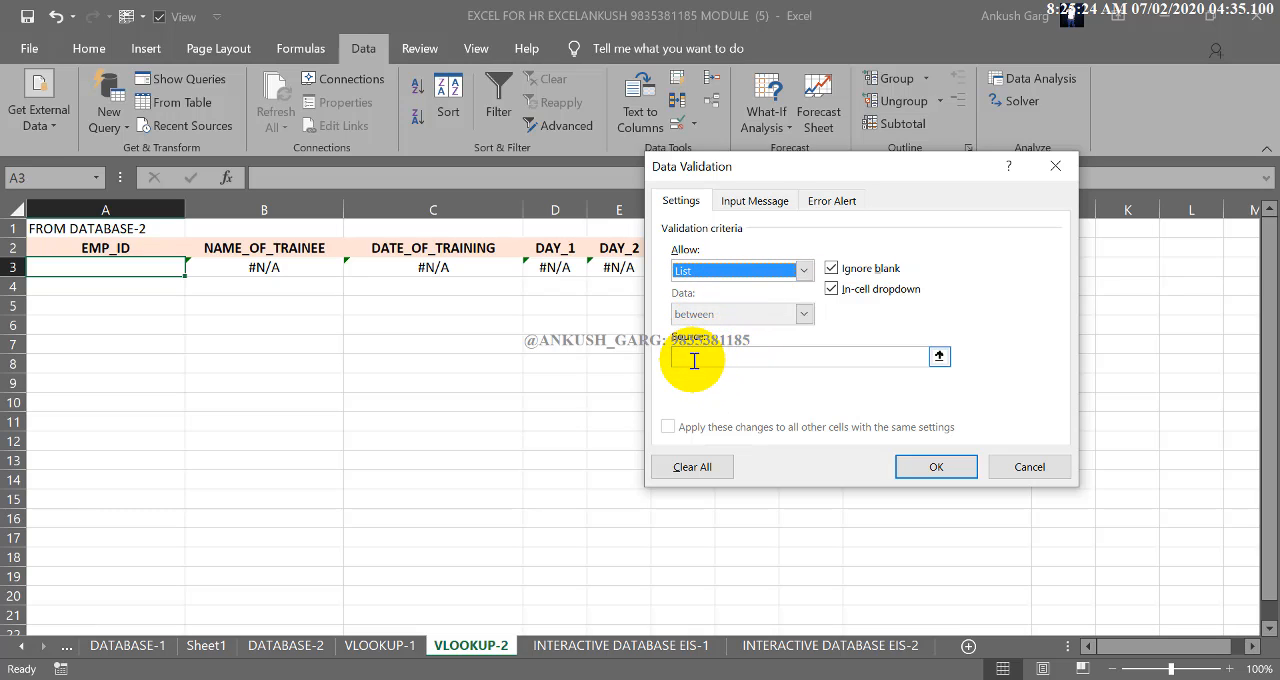
left_click(694, 361)
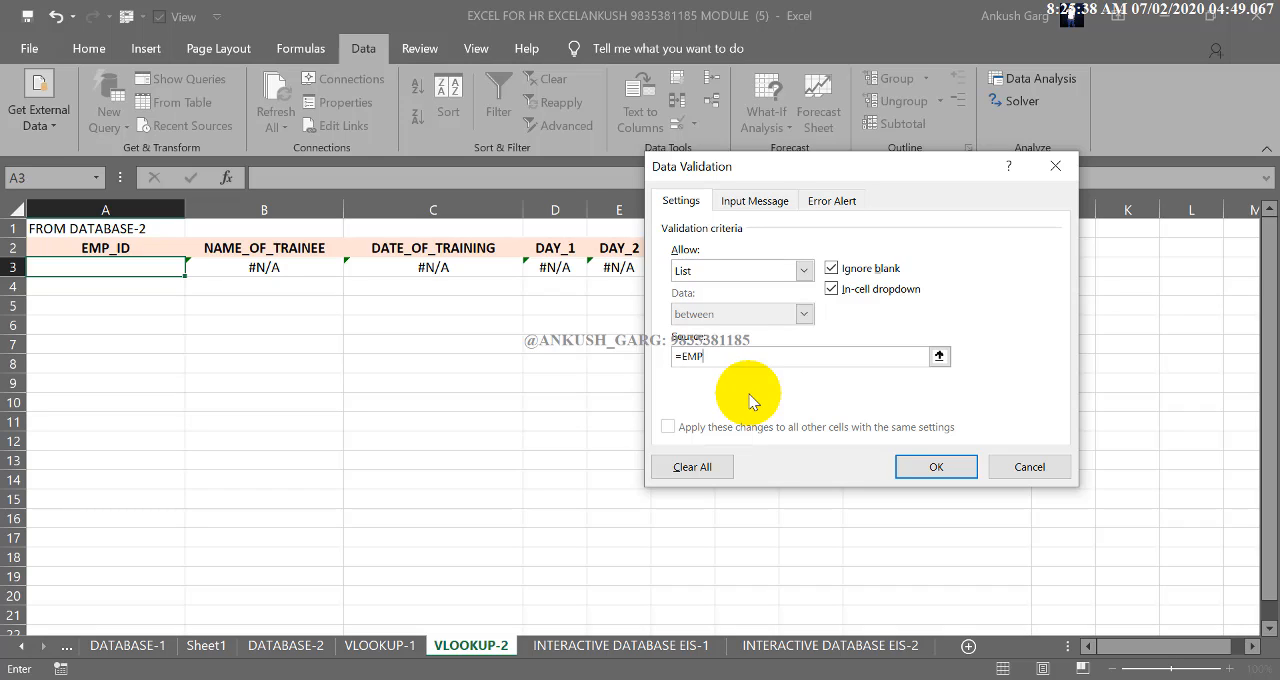
type("ID")
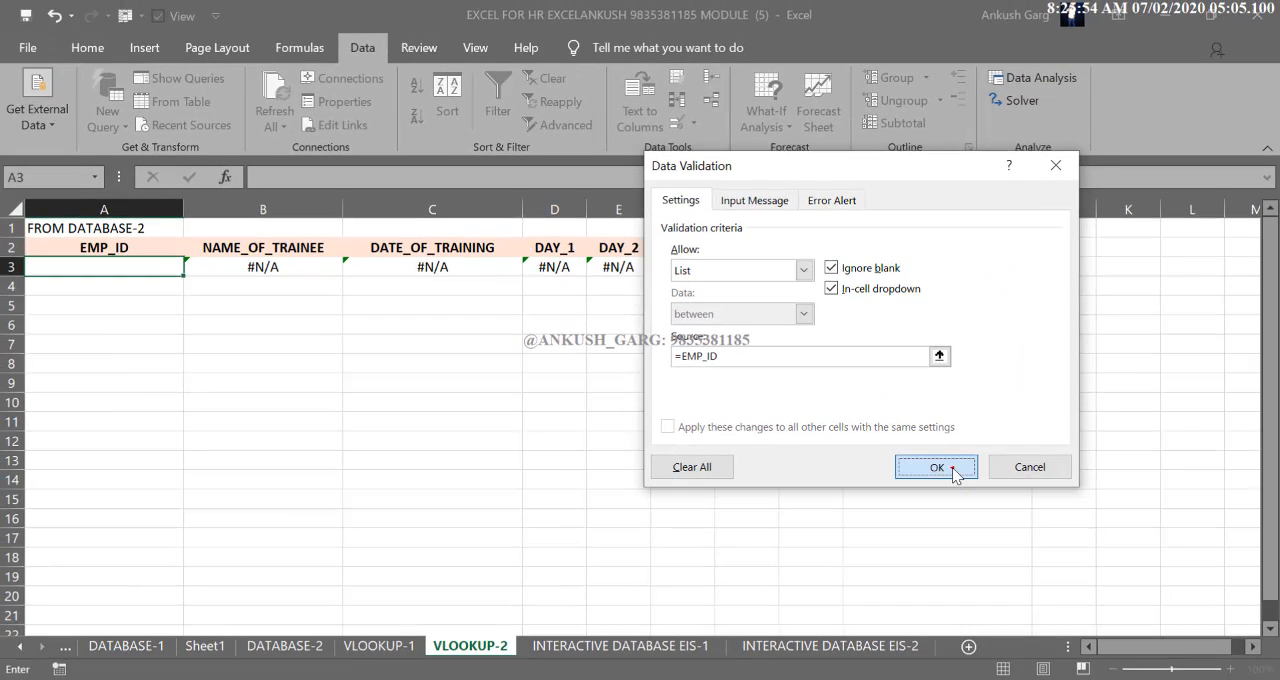
left_click(1002, 476)
Fill the EMP_ID cell A3 with the fifth-from-last ID of its validation list
left_click(170, 265)
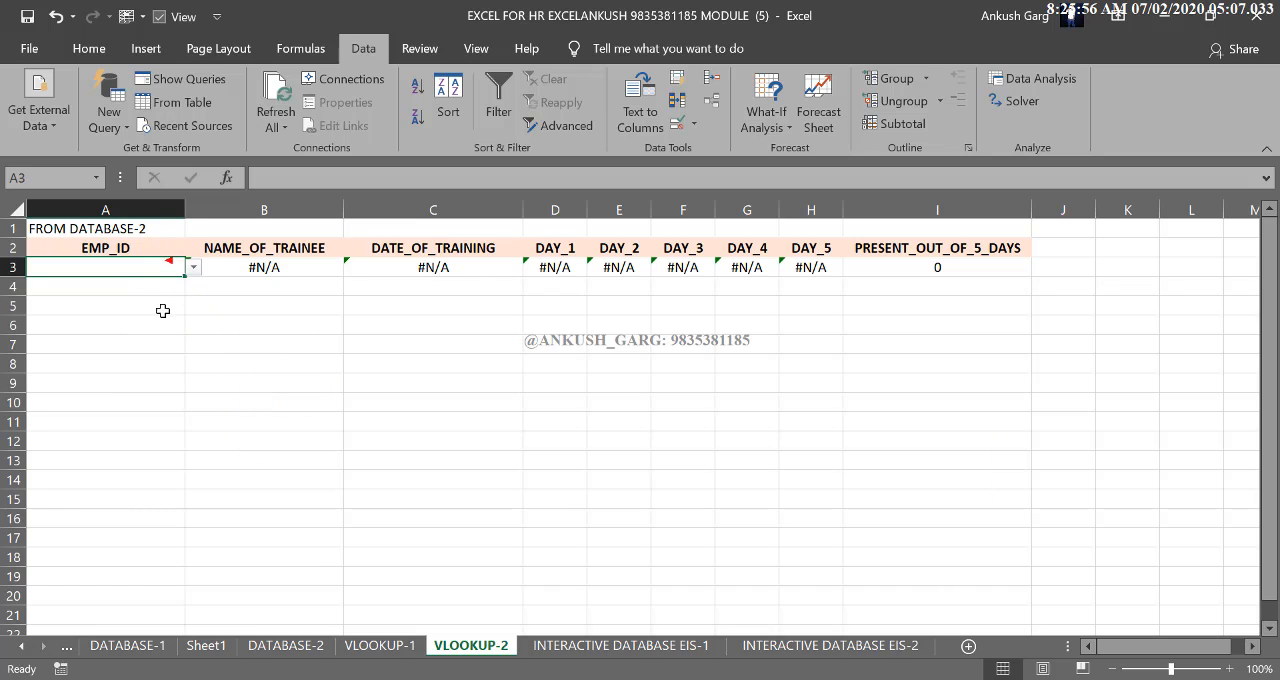
left_click(163, 309)
left_click(172, 268)
left_click(193, 268)
left_click(194, 310)
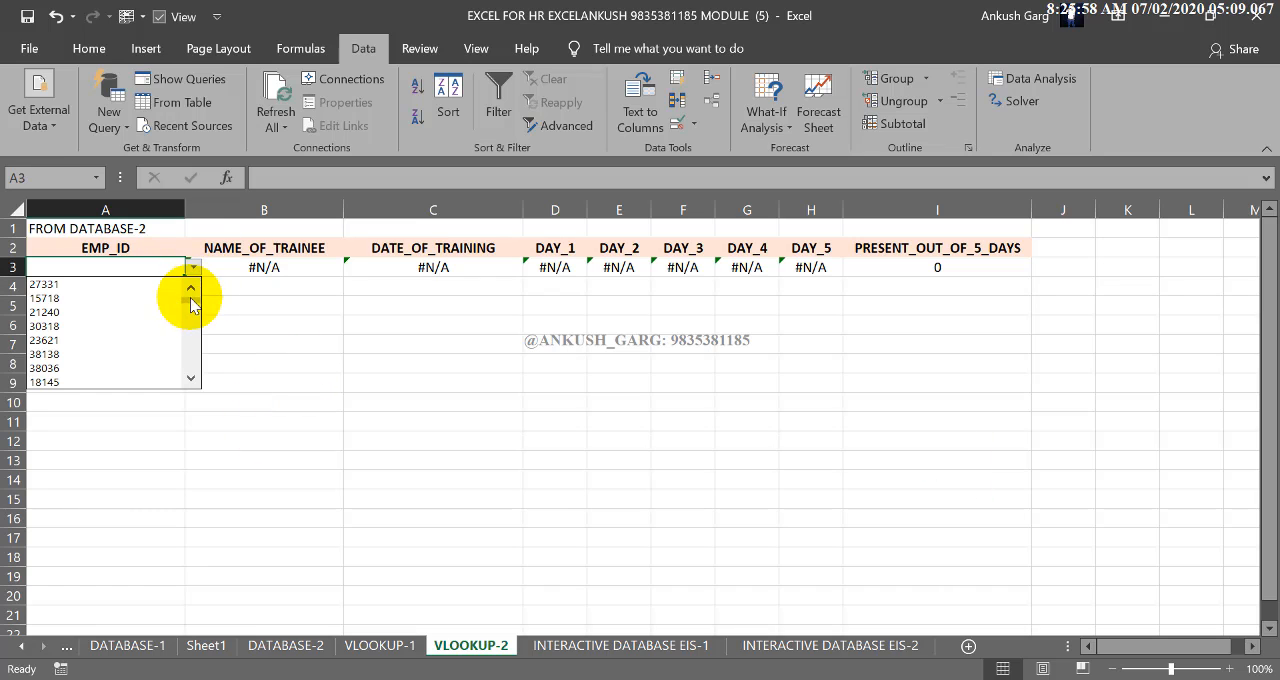
mouse_move(192, 363)
left_mouse_down()
mouse_move(190, 297)
mouse_move(192, 370)
left_mouse_up()
left_click(52, 327)
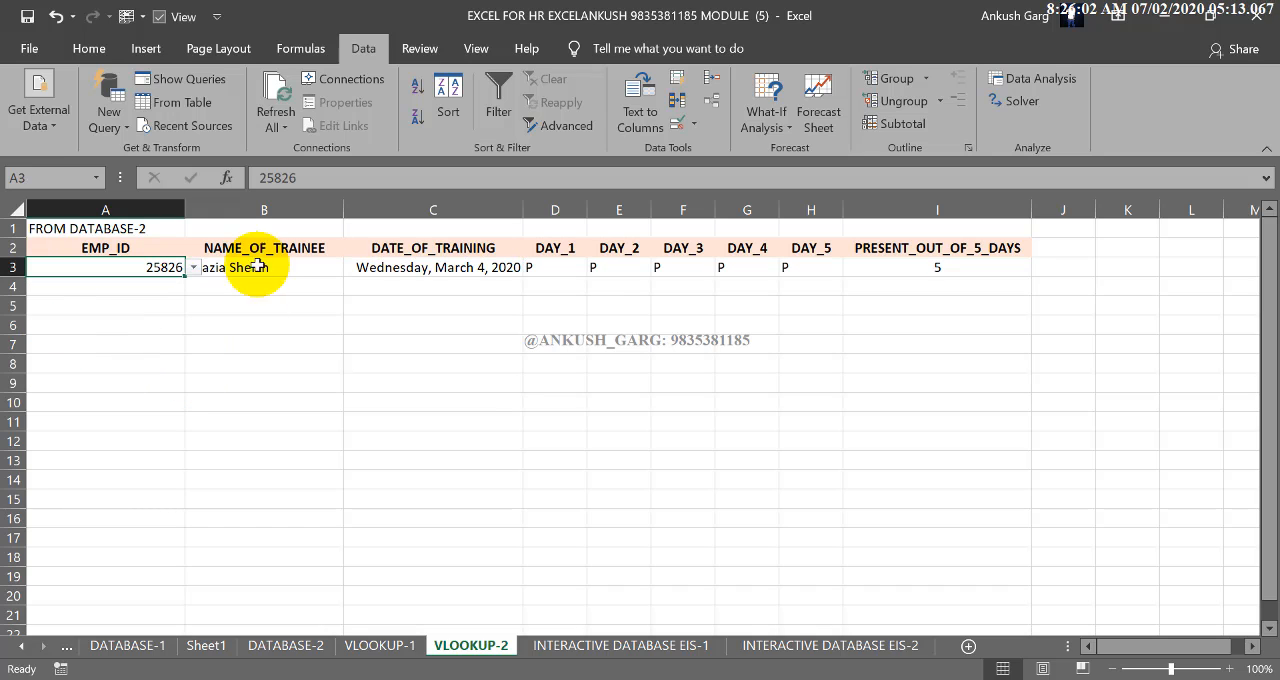
Widen column A and right-align the NAME_OF_TRAINEE result in cell B3
left_click_drag(185, 208, 246, 208)
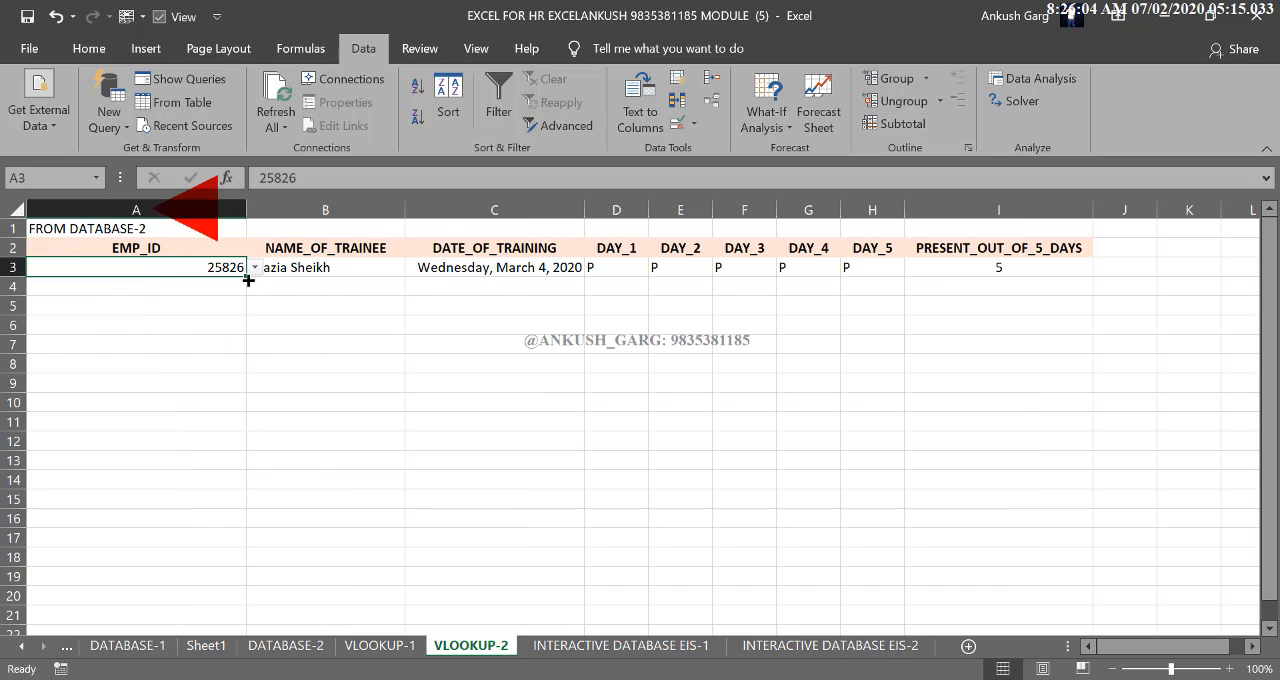
left_click(302, 265)
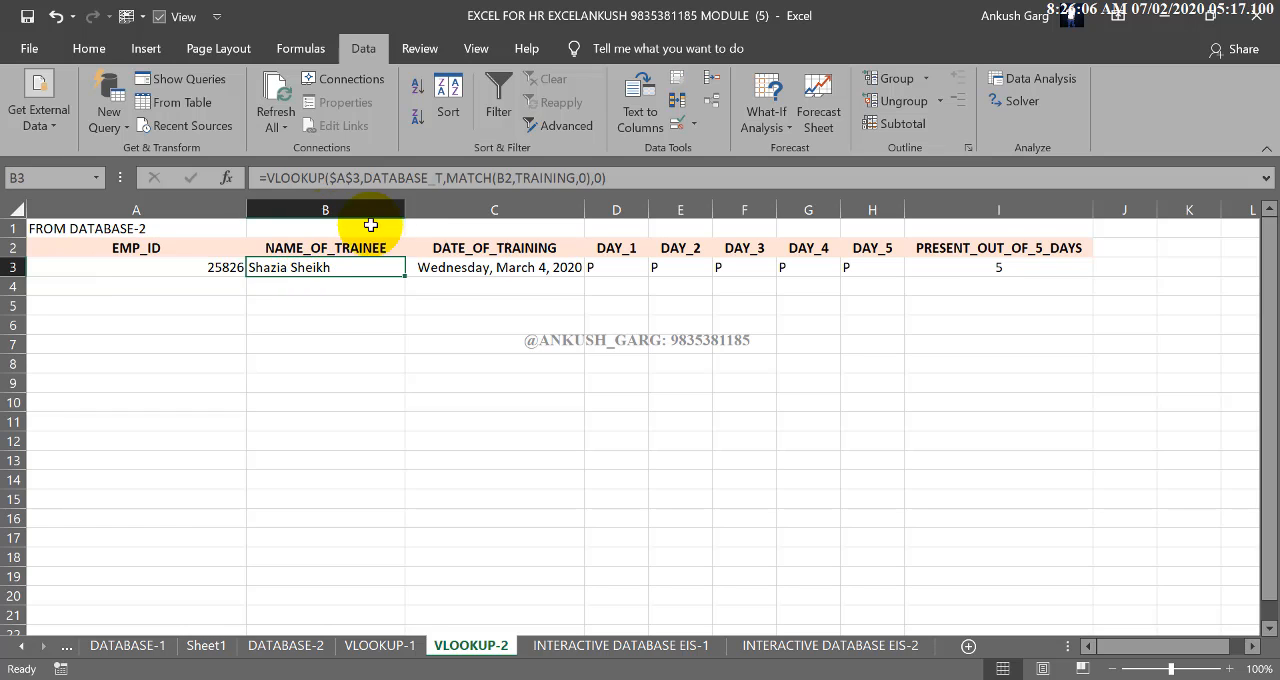
left_click(88, 48)
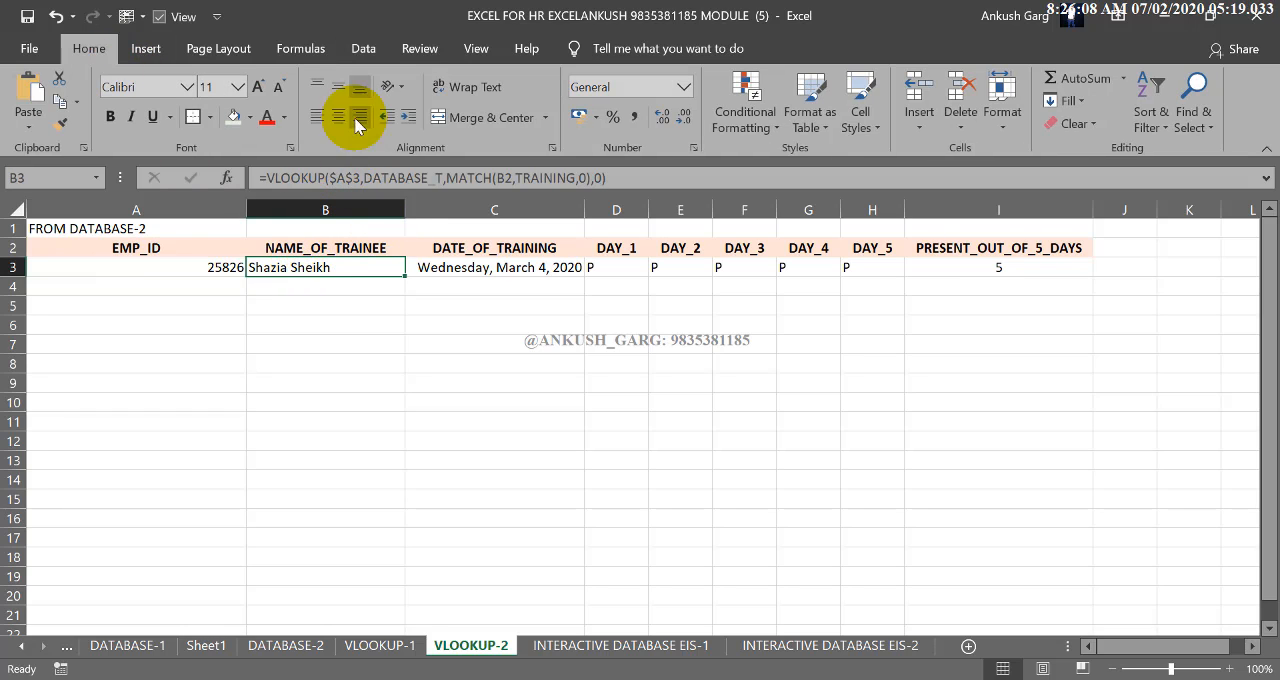
left_click(359, 116)
Test the trainee lookup with several IDs from A3's list, ending on the sixth-from-last, and inspect the PRESENT_OUT_OF_5_DAYS formula in I3
left_click(232, 267)
left_click(255, 267)
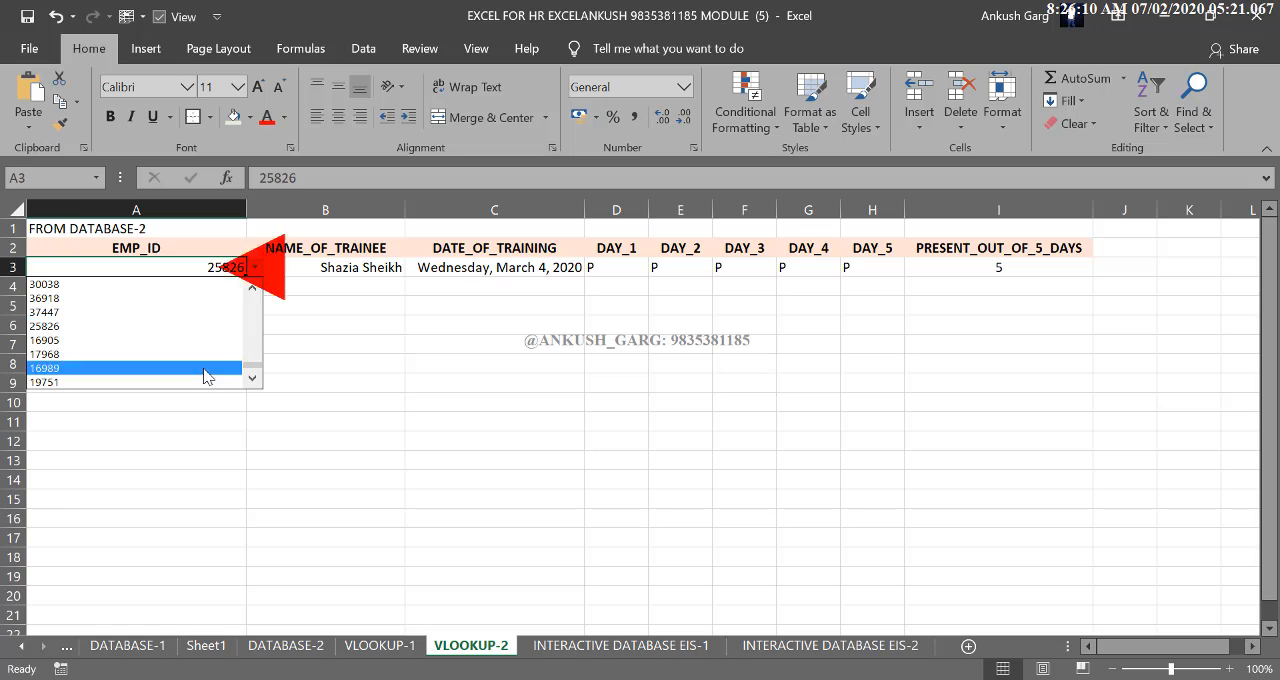
left_click(205, 368)
left_click(255, 268)
left_click(157, 397)
left_click(255, 267)
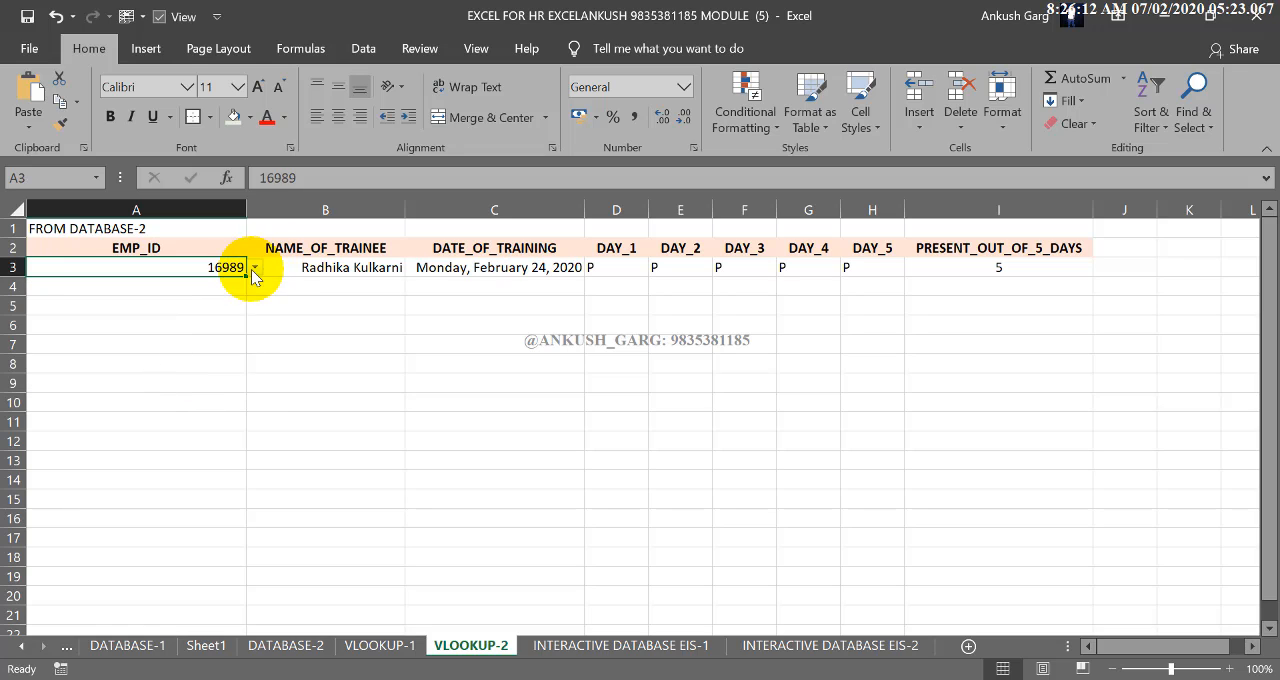
left_click(181, 298)
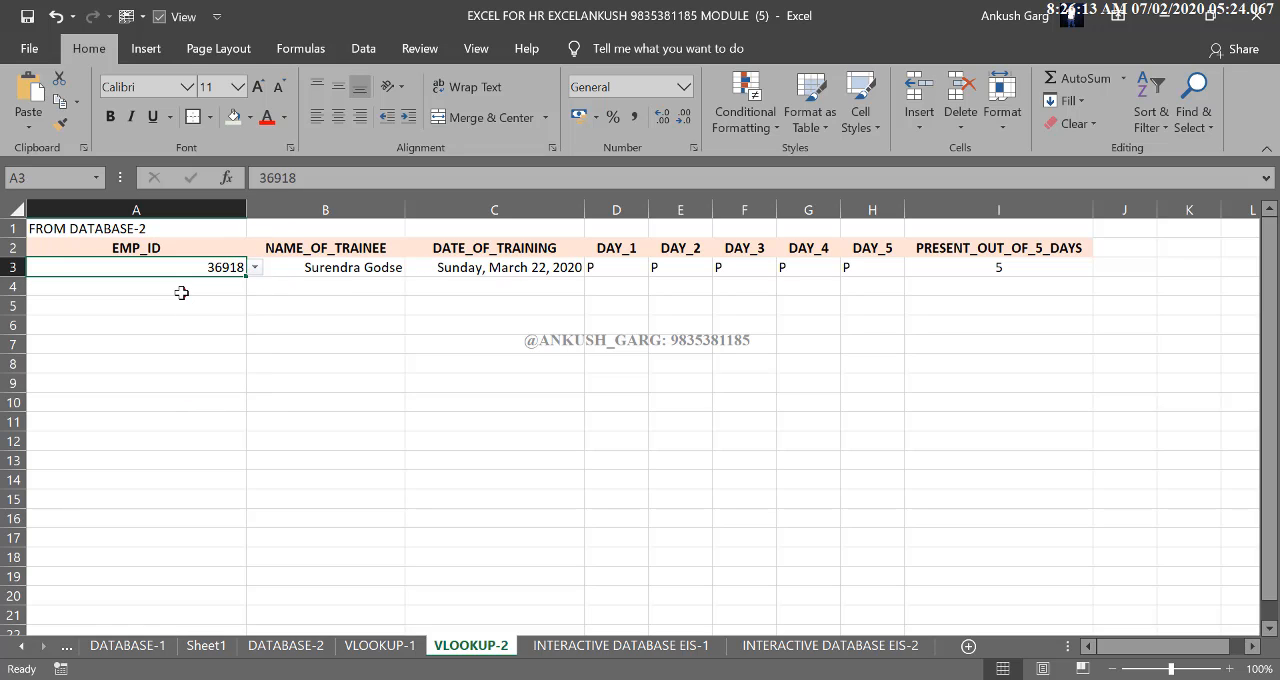
left_click(255, 267)
left_click(197, 312)
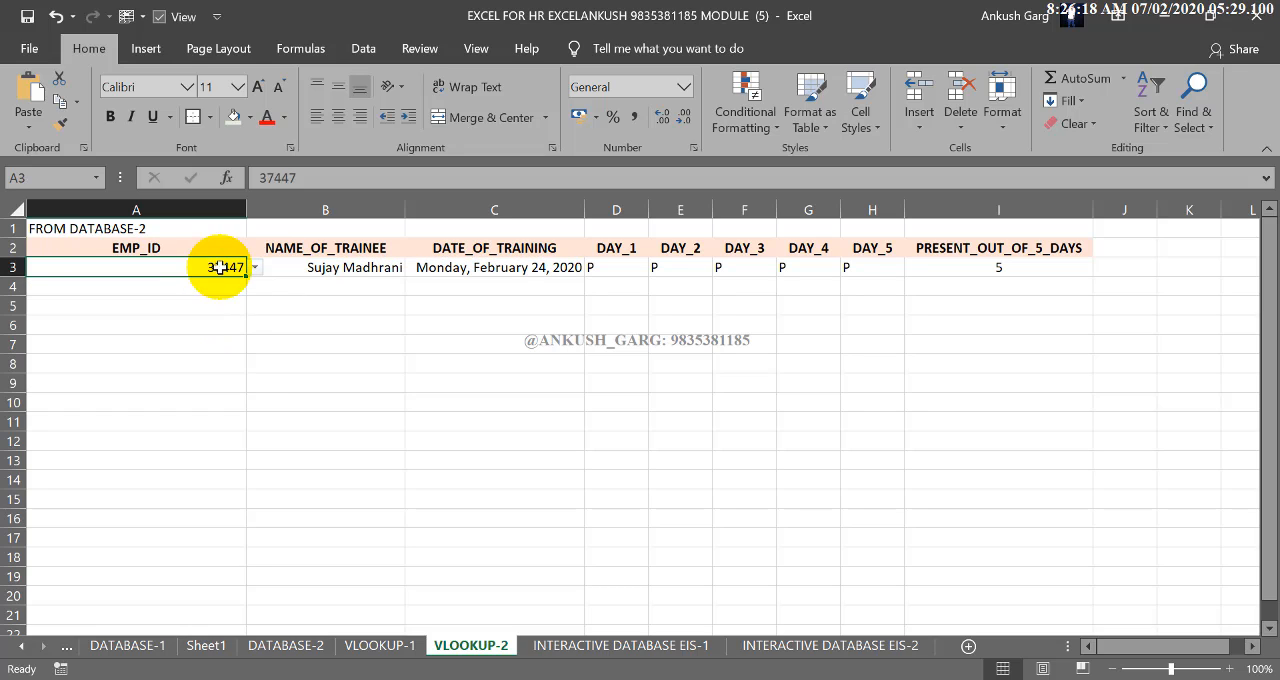
left_click(255, 267)
left_click(200, 358)
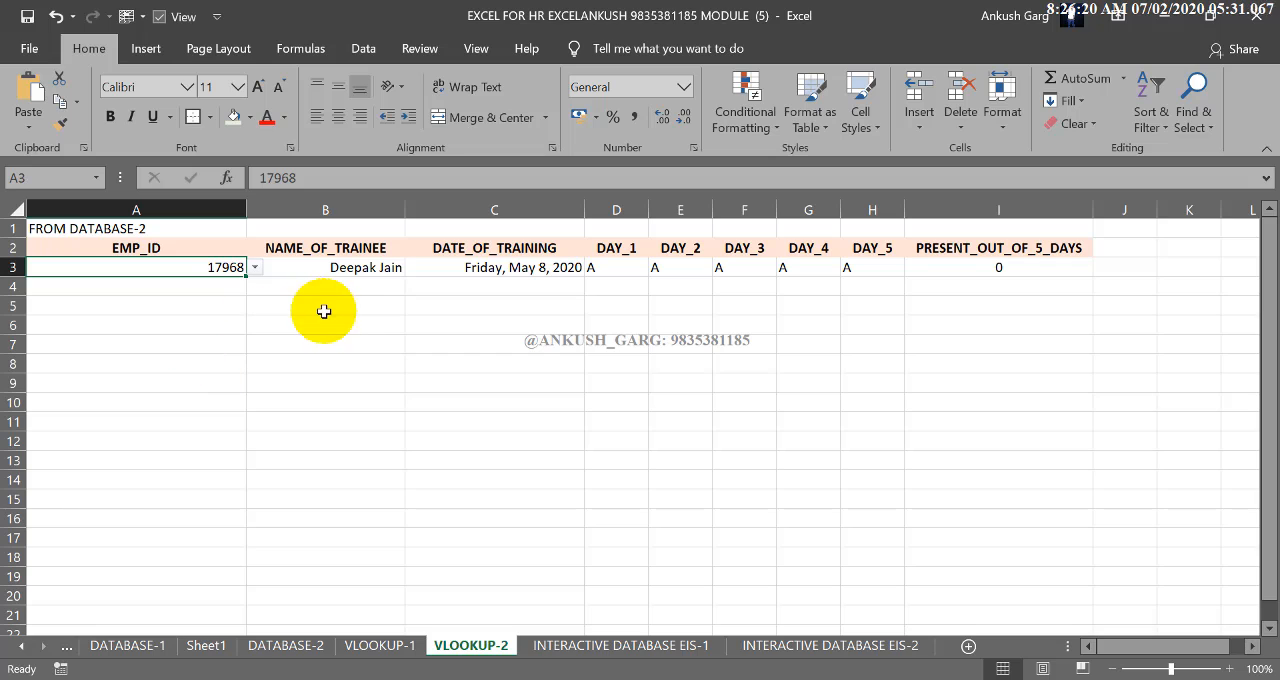
left_click(255, 267)
left_click(195, 306)
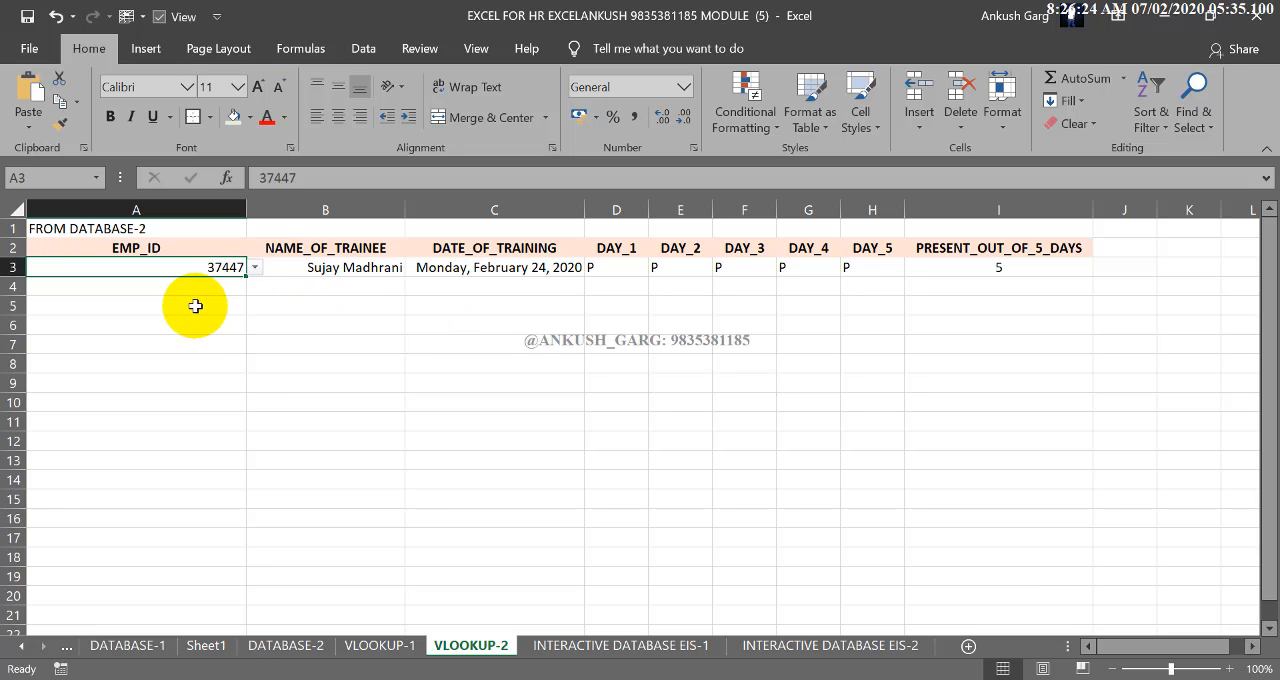
left_click(941, 268)
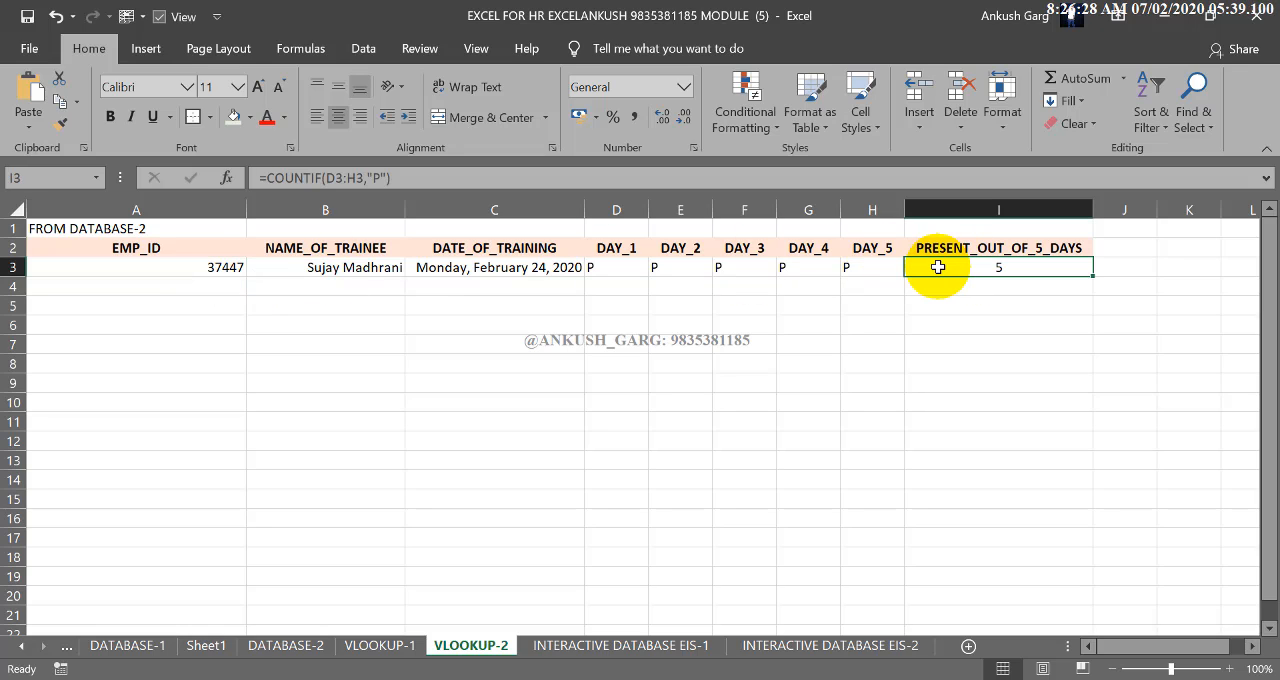
Add a Text That Contains rule to DAY_1 through DAY_5 (D3:H3), formatting "A" with Light Red Fill with Dark Red Text
left_click_drag(640, 270, 846, 279)
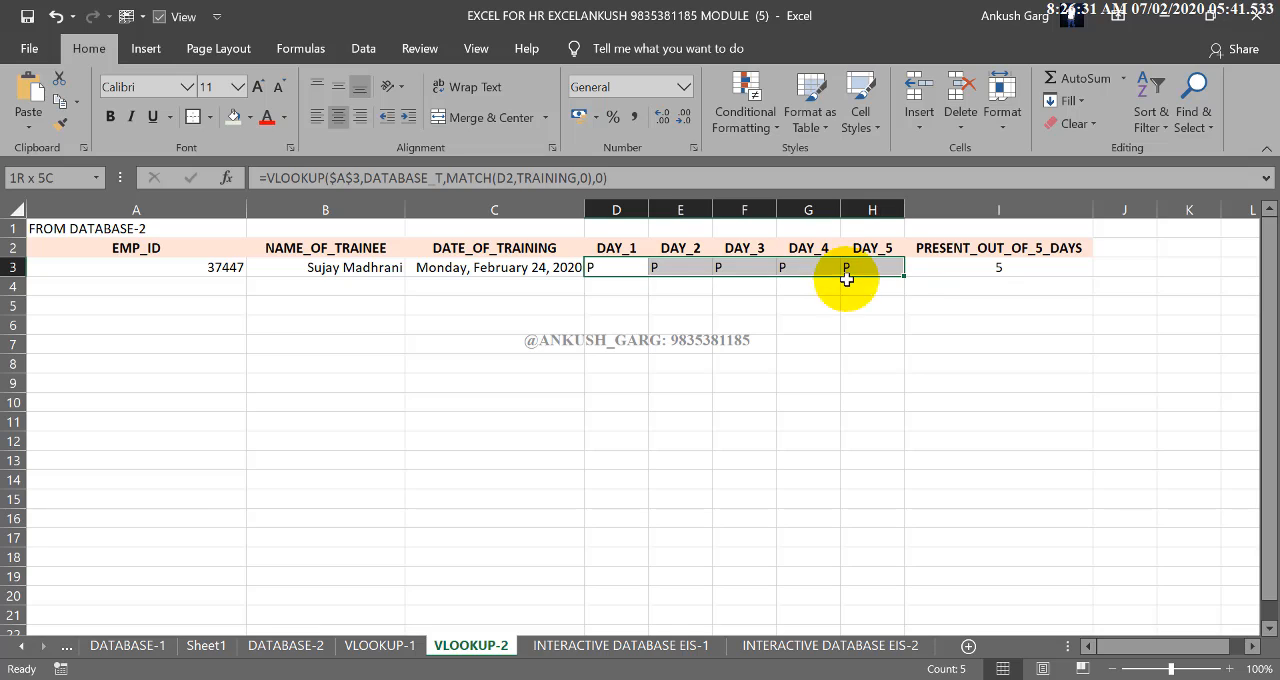
left_click(749, 125)
mouse_move(777, 160)
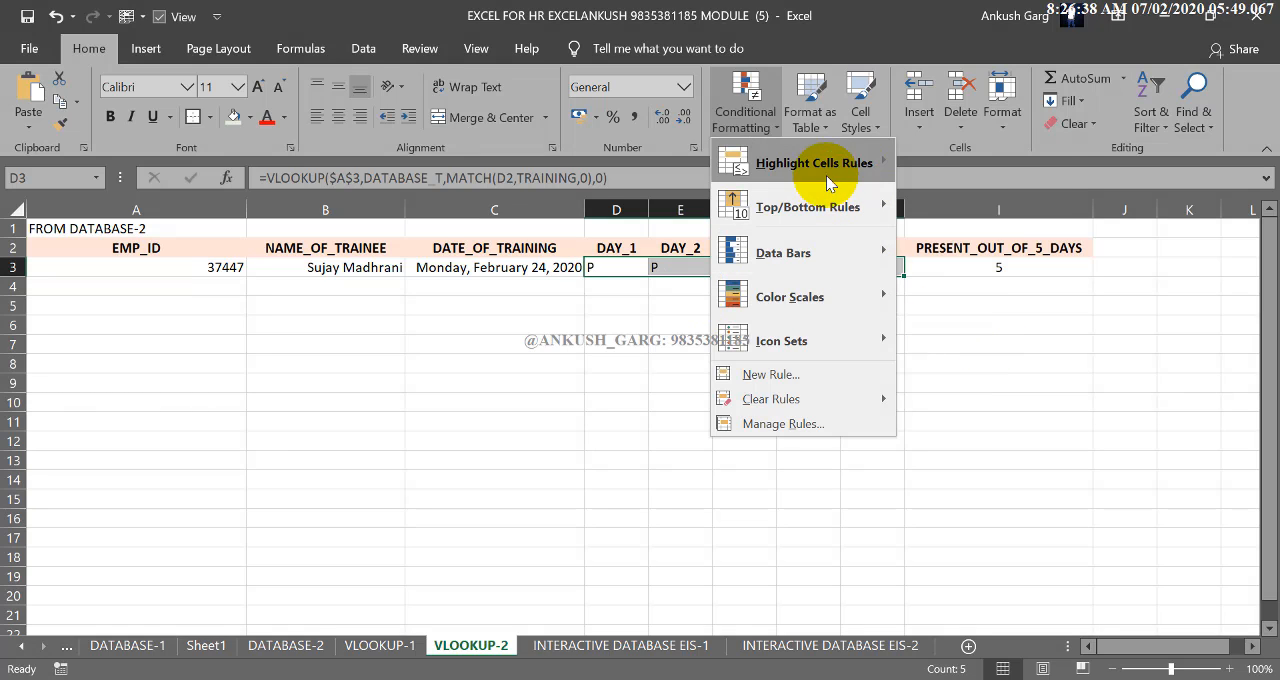
mouse_move(827, 180)
left_click(991, 349)
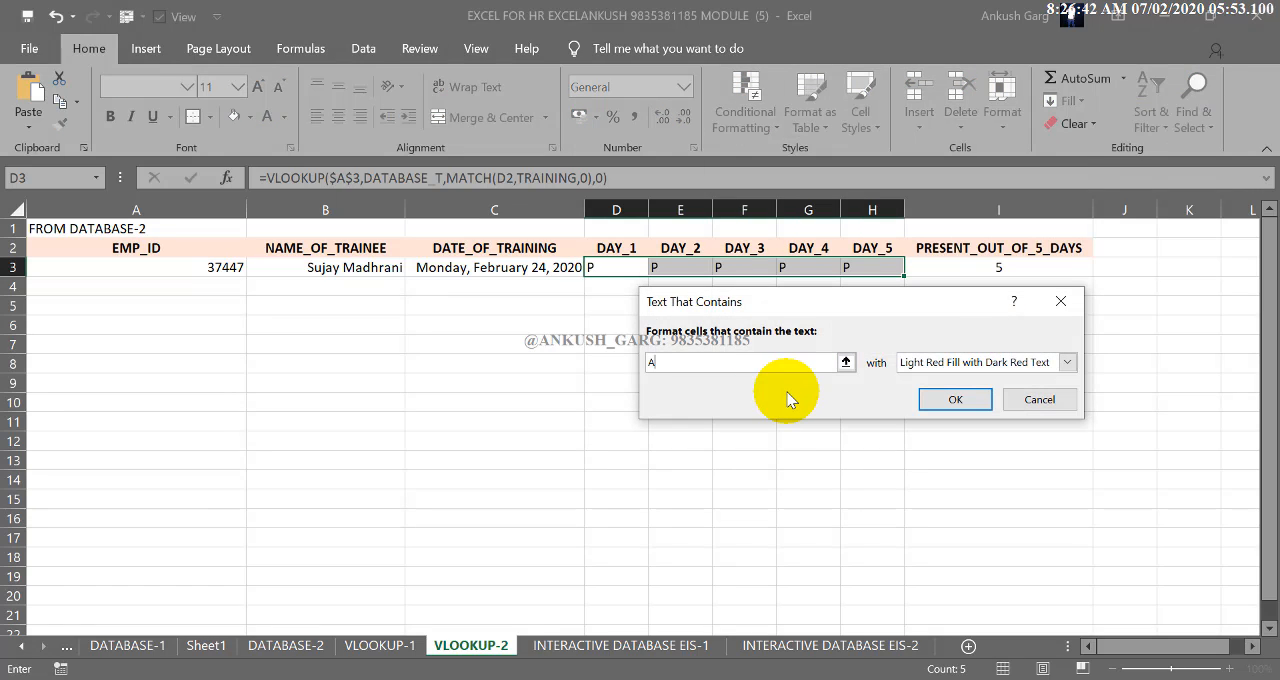
left_click(910, 362)
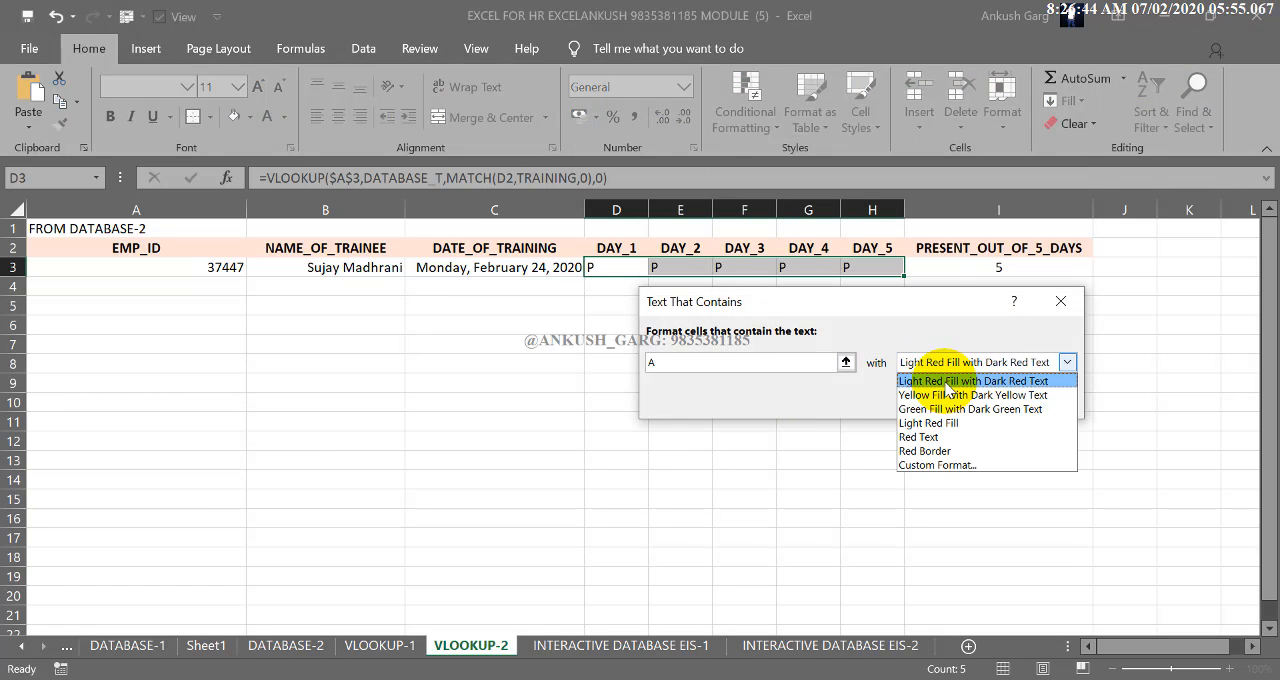
left_click(944, 378)
left_click(955, 399)
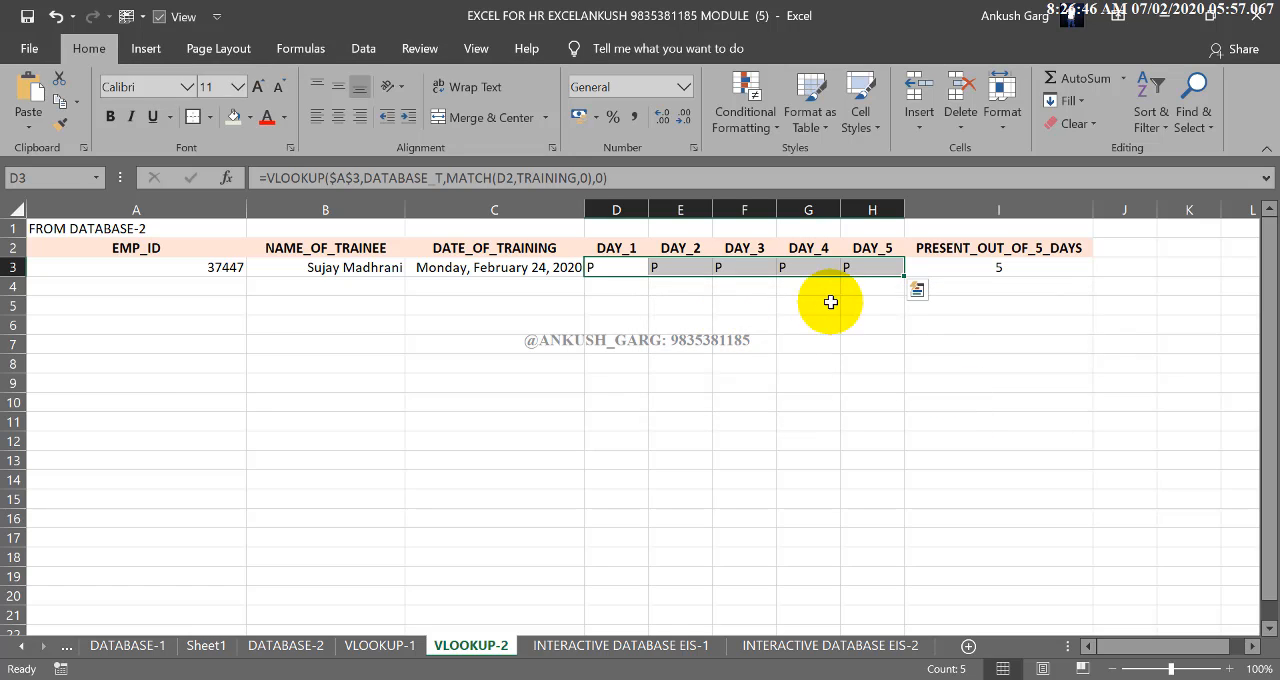
Add a Less Than 5 conditional formatting rule with Light Red Fill with Dark Red Text to the PRESENT_OUT_OF_5_DAYS cell I3
left_click(960, 274)
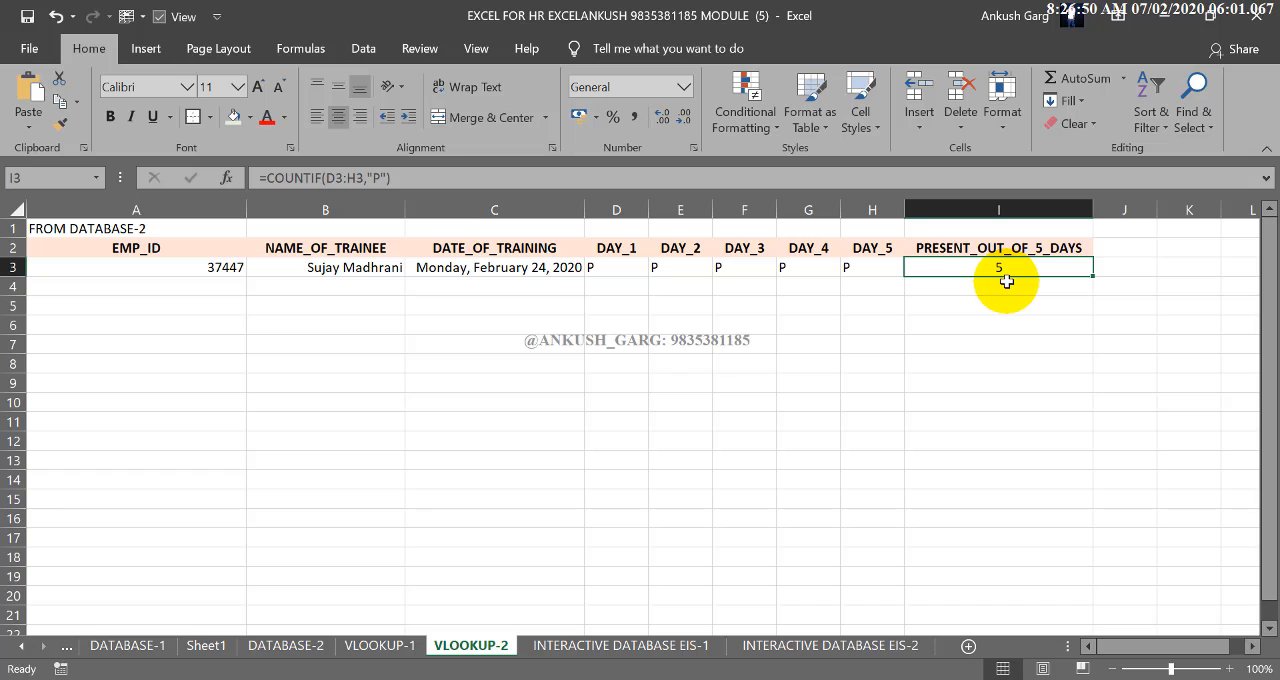
left_click(750, 122)
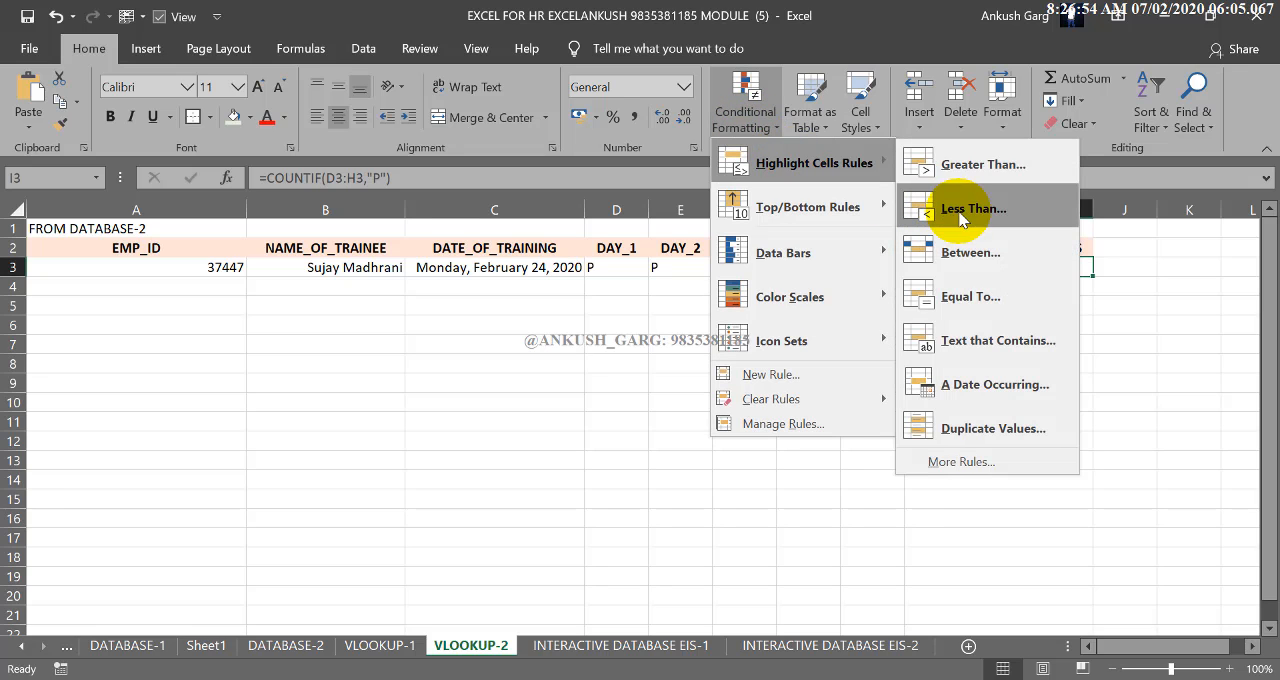
left_click(950, 206)
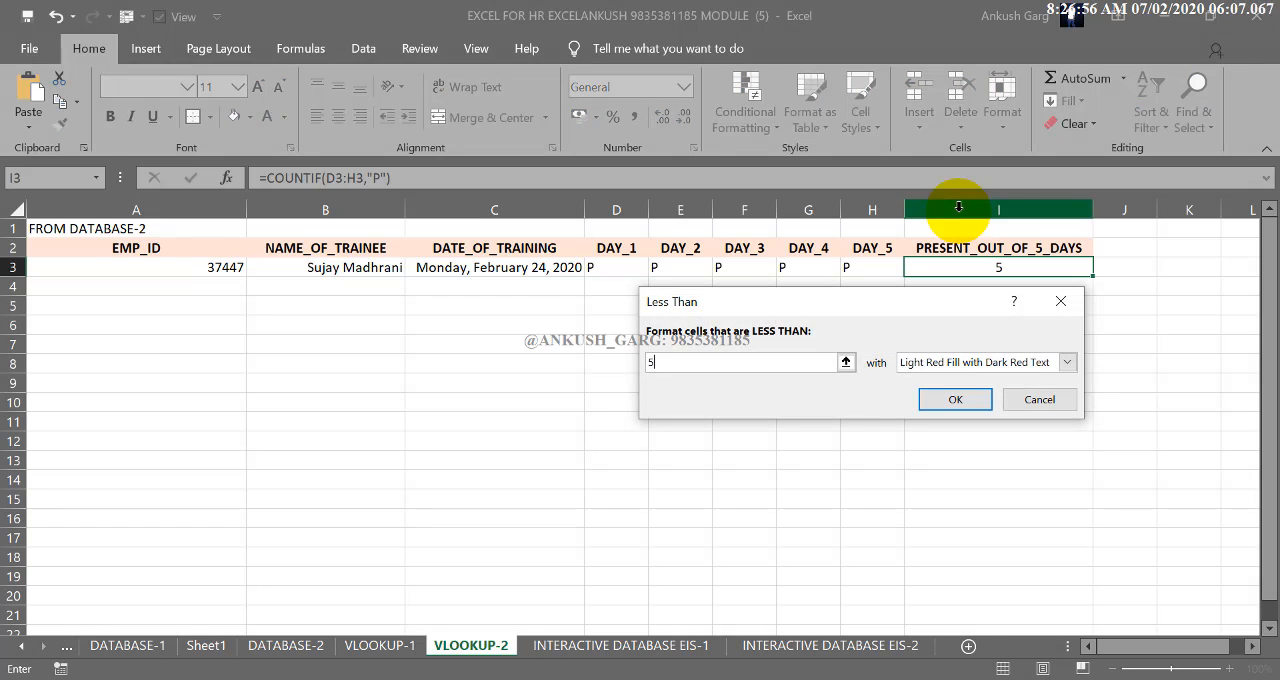
left_click(972, 400)
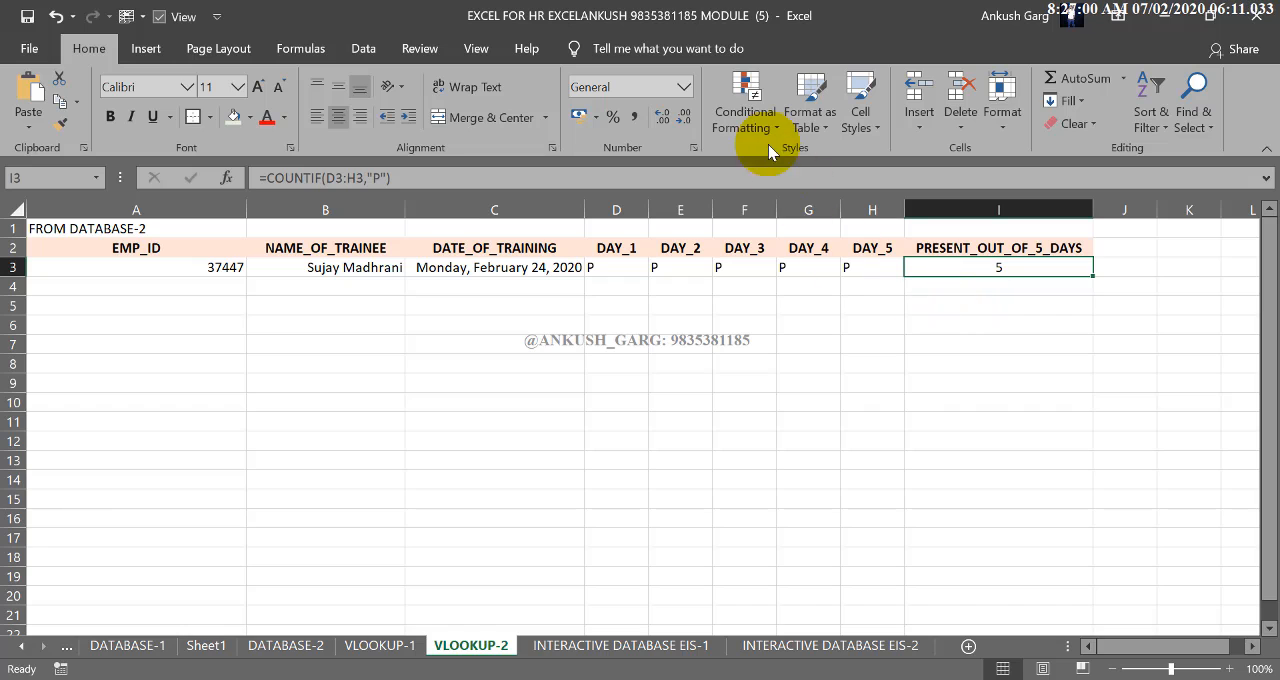
Add a Greater Than 4 conditional formatting rule with Green Fill with Dark Green Text to cell I3
left_click(754, 119)
mouse_move(779, 160)
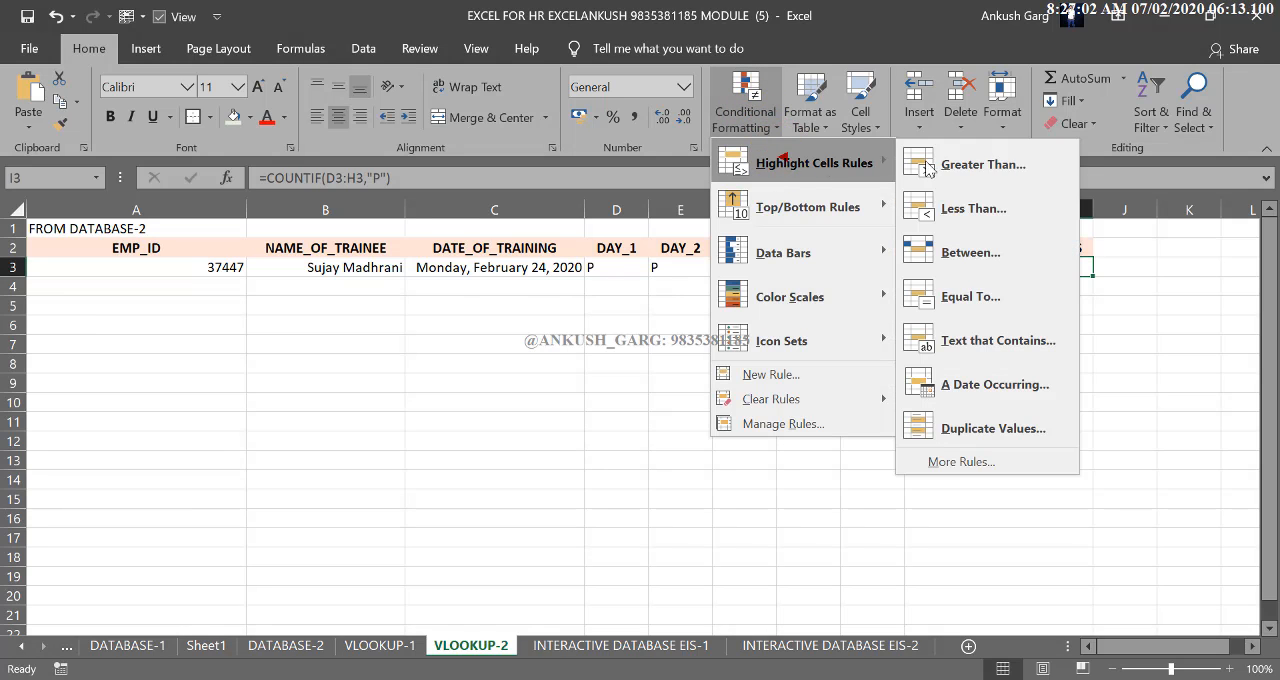
left_click(974, 163)
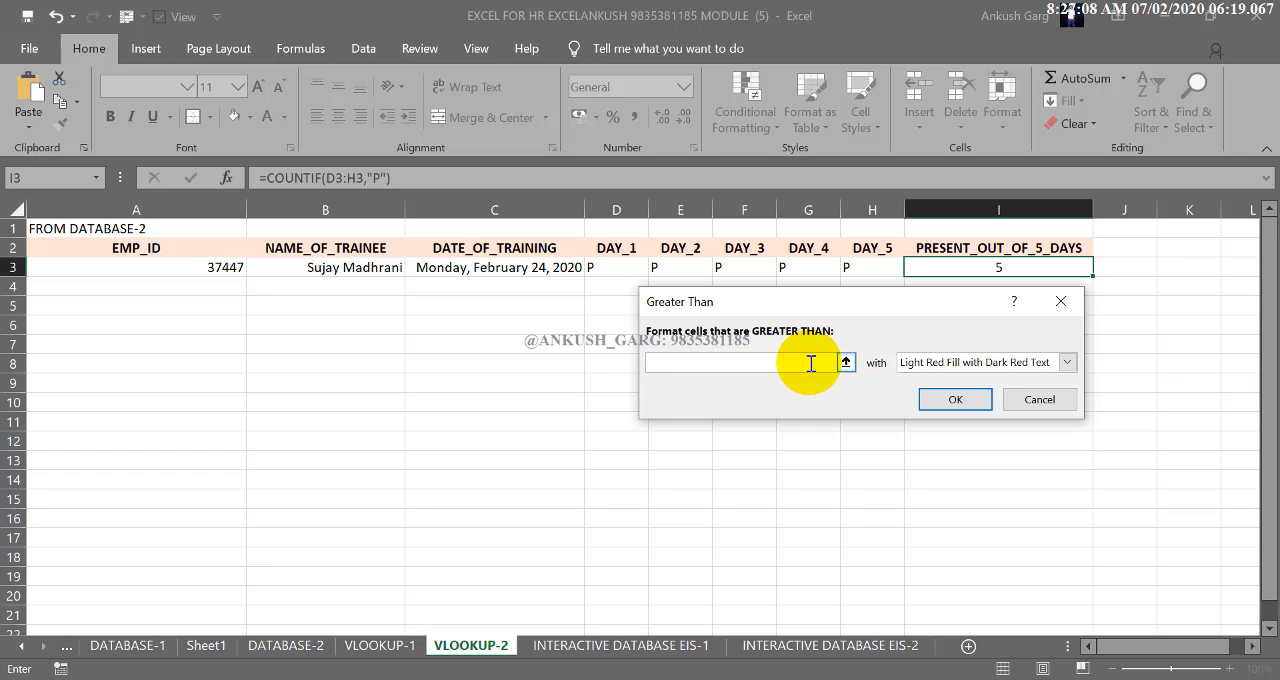
left_click(958, 363)
left_click(945, 409)
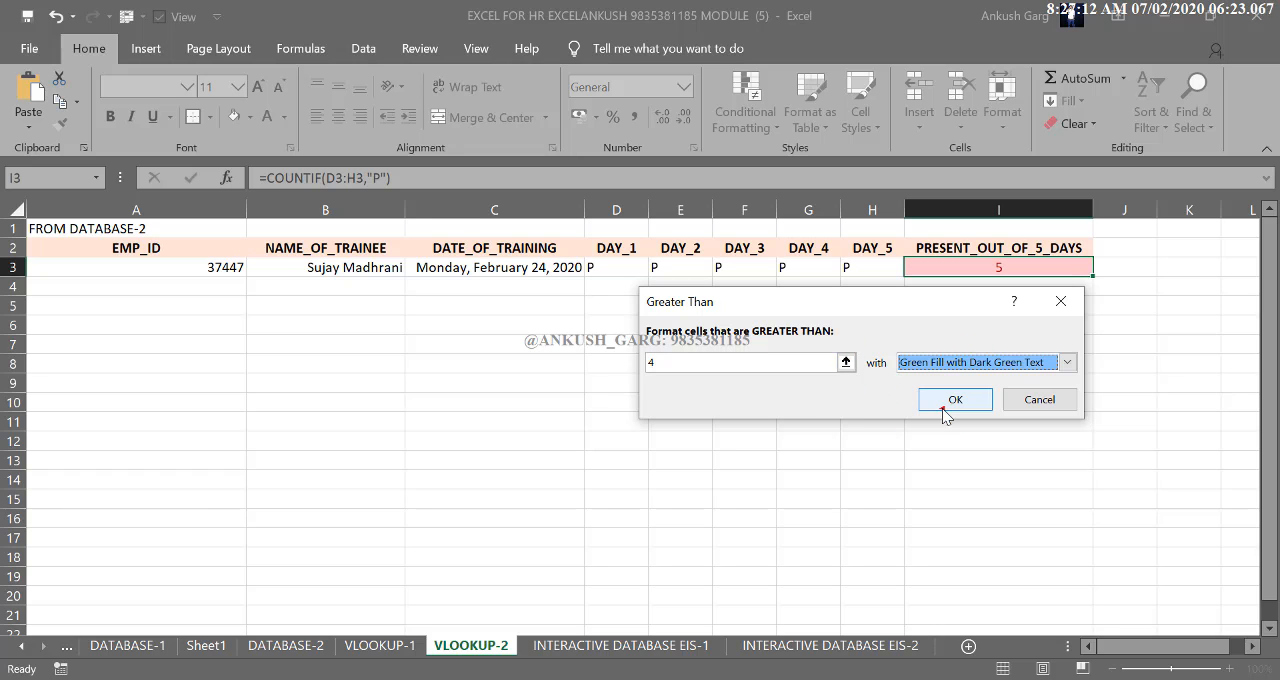
left_click(958, 400)
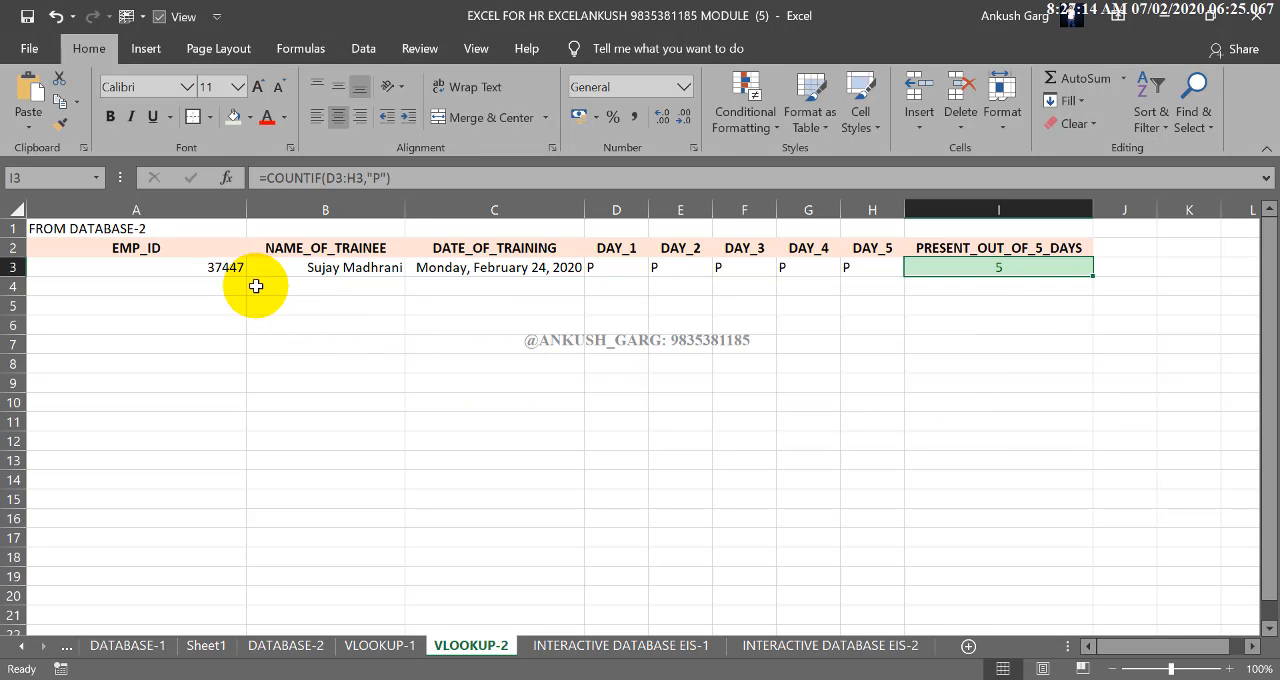
Test the attendance formatting with several IDs from A3's list, ending on a trainee absent only on DAY_5, and widen column C
left_click(229, 268)
left_click(254, 267)
left_click(204, 368)
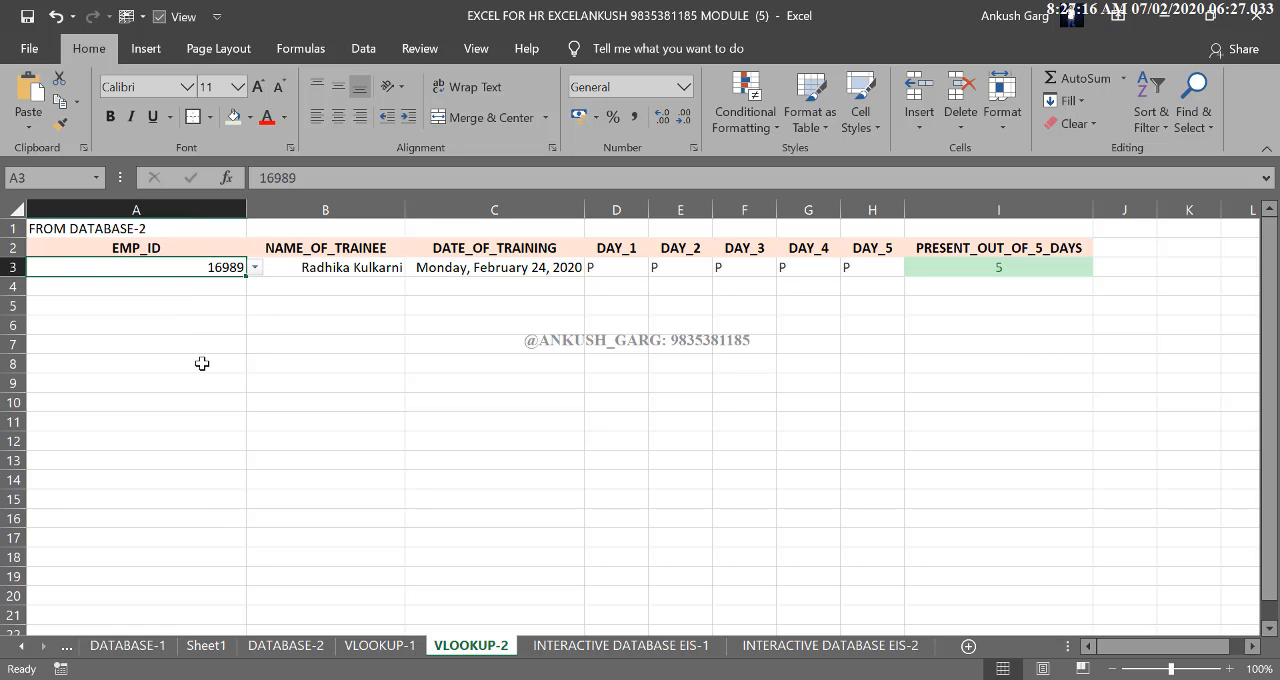
left_click(254, 267)
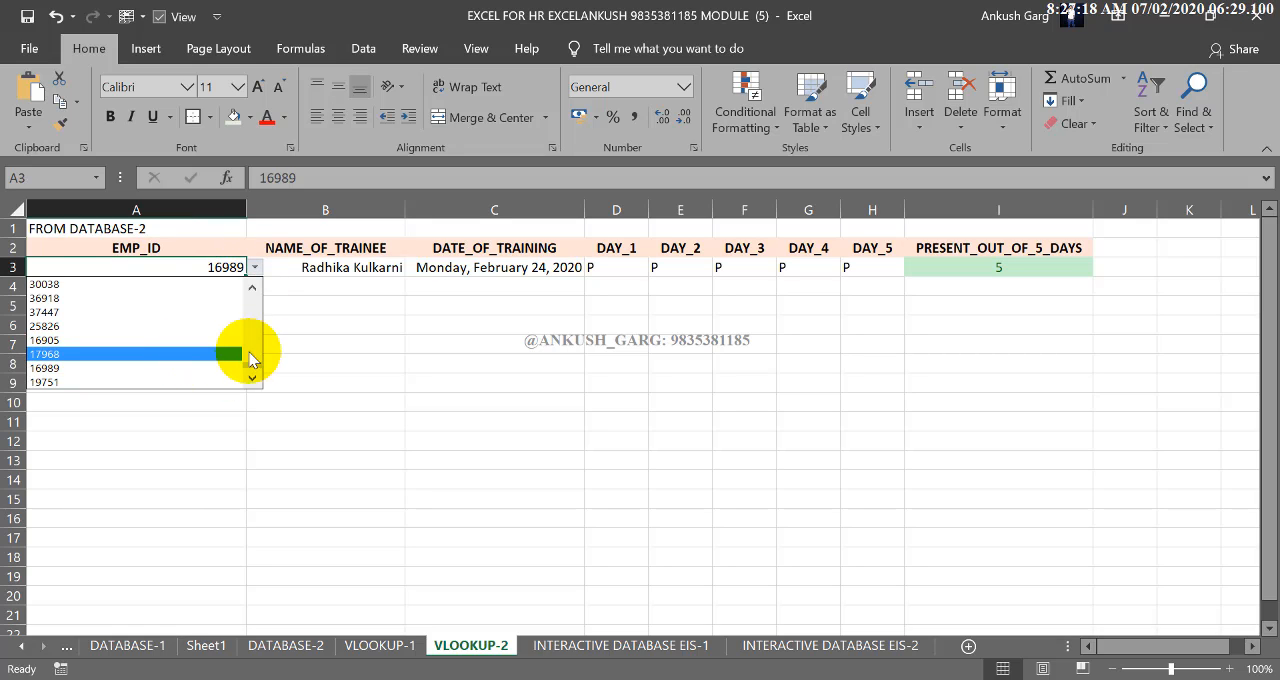
left_click_drag(251, 360, 251, 331)
left_click(175, 326)
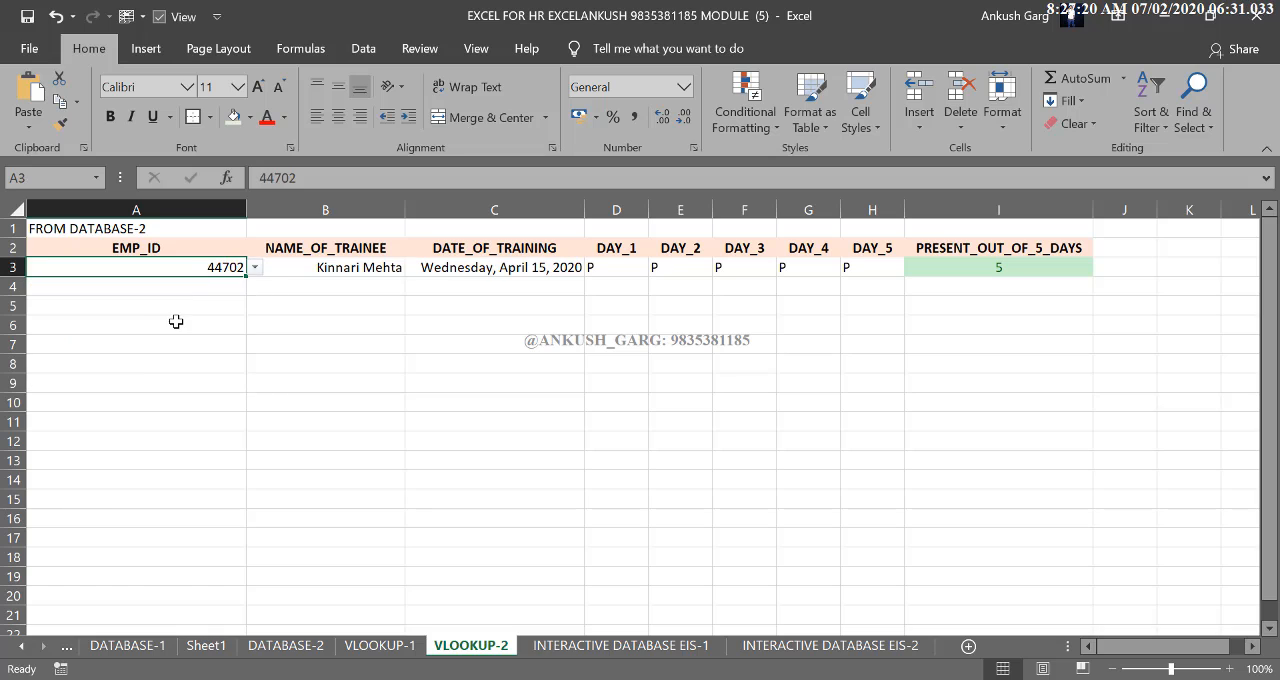
left_click(254, 267)
left_click(181, 300)
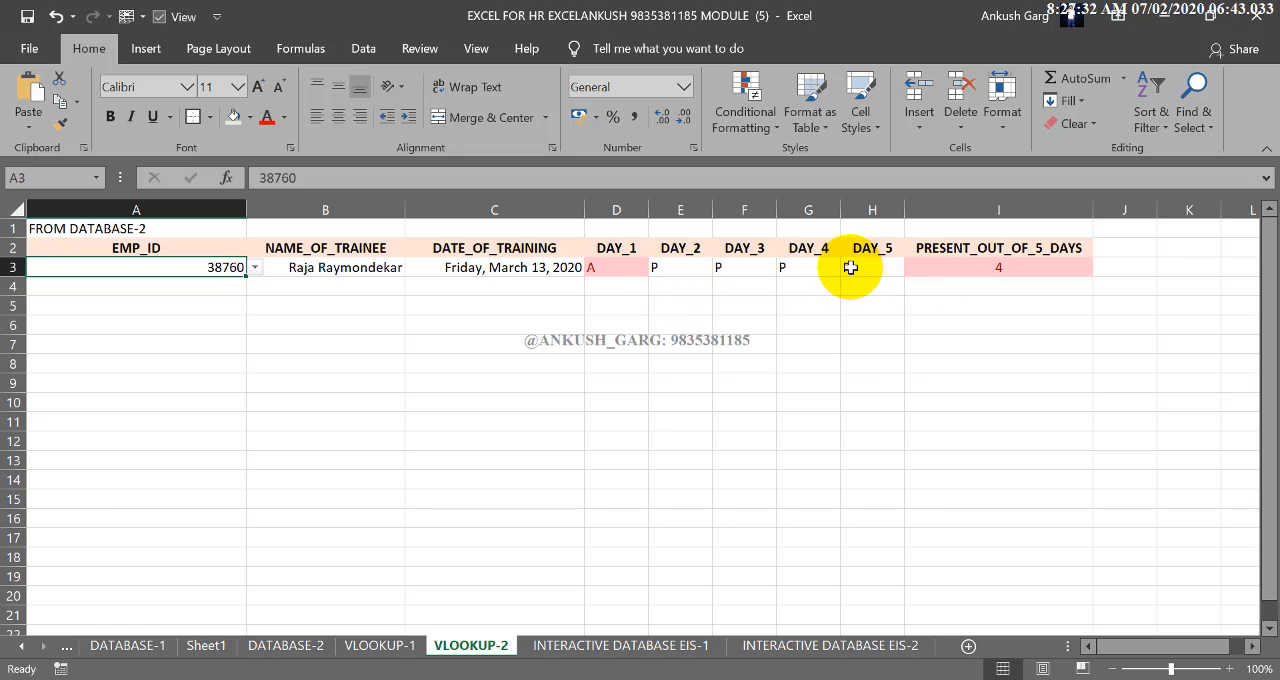
left_click(256, 267)
left_click(191, 340)
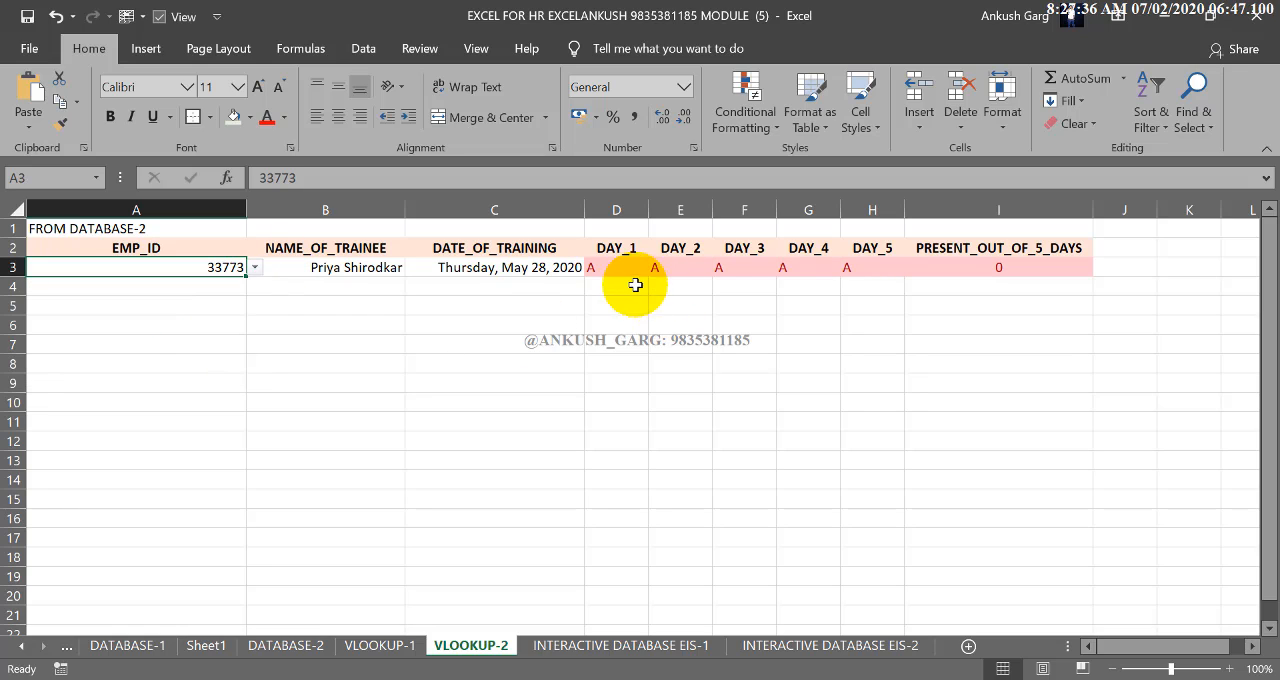
left_click(256, 267)
left_click_drag(250, 340, 251, 329)
left_click(177, 320)
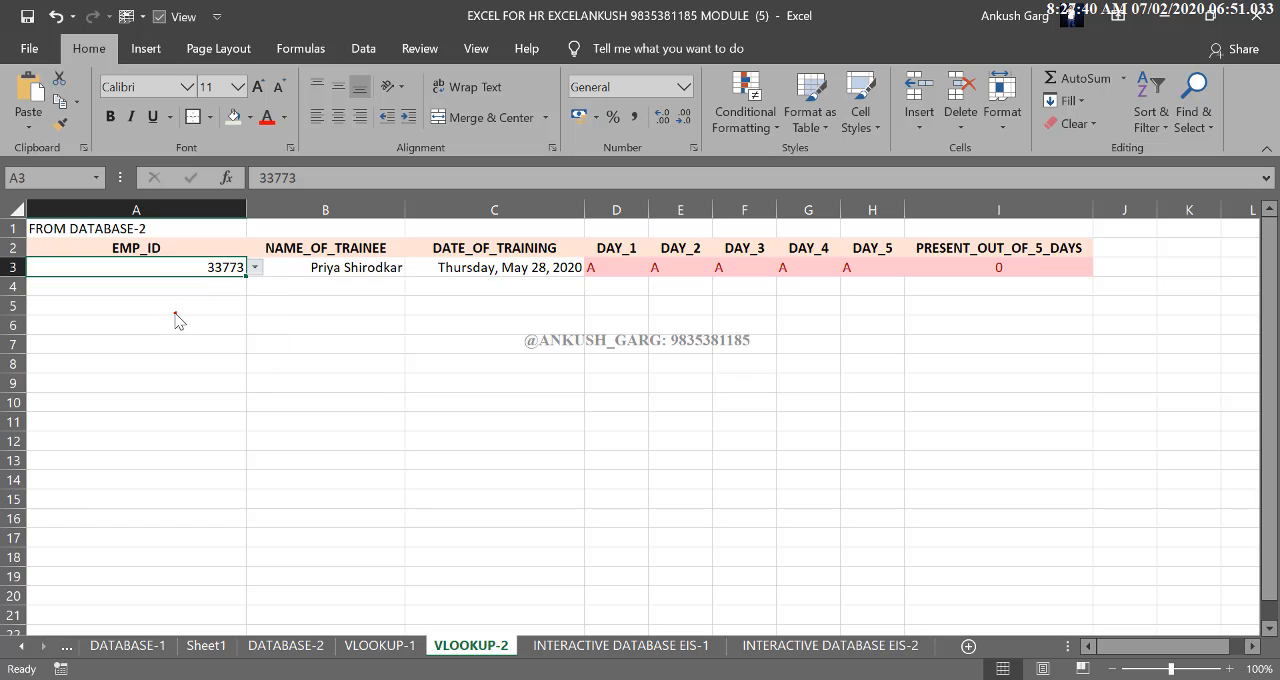
left_click_drag(584, 209, 624, 209)
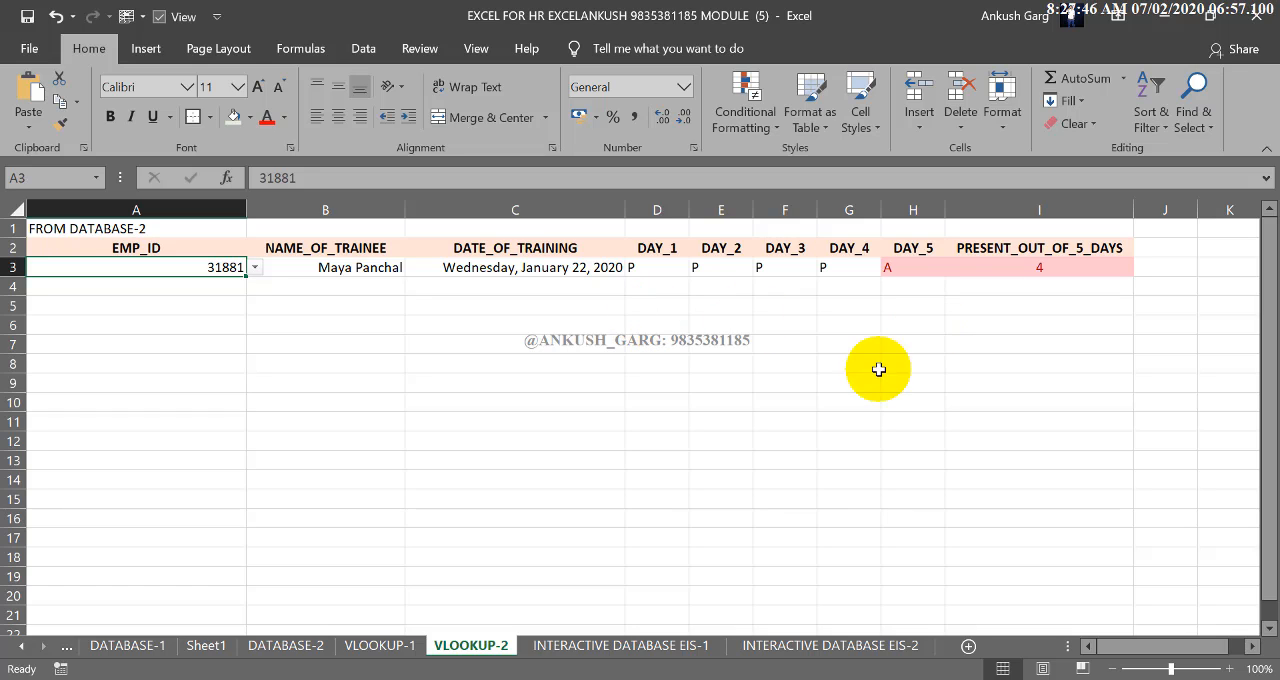
Review the blank employee information forms on the INTERACTIVE DATABASE EIS-1 and INTERACTIVE DATABASE EIS-2 sheets
left_click(695, 645)
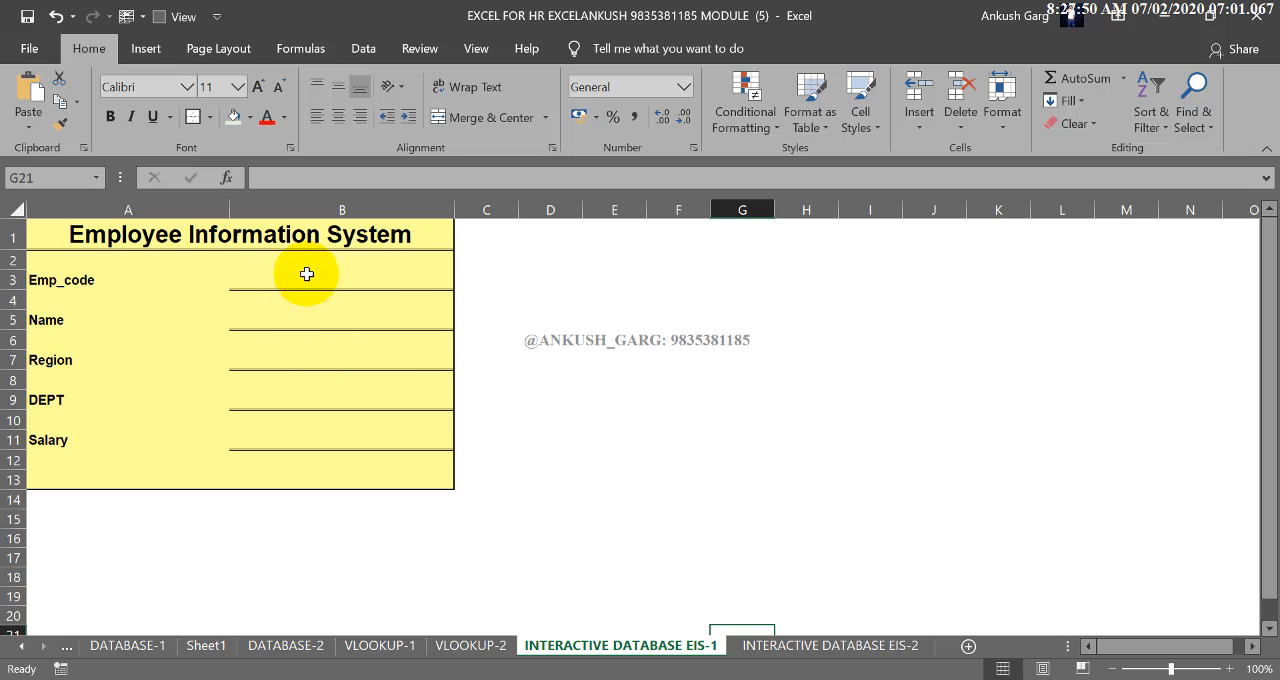
left_click_drag(314, 277, 331, 451)
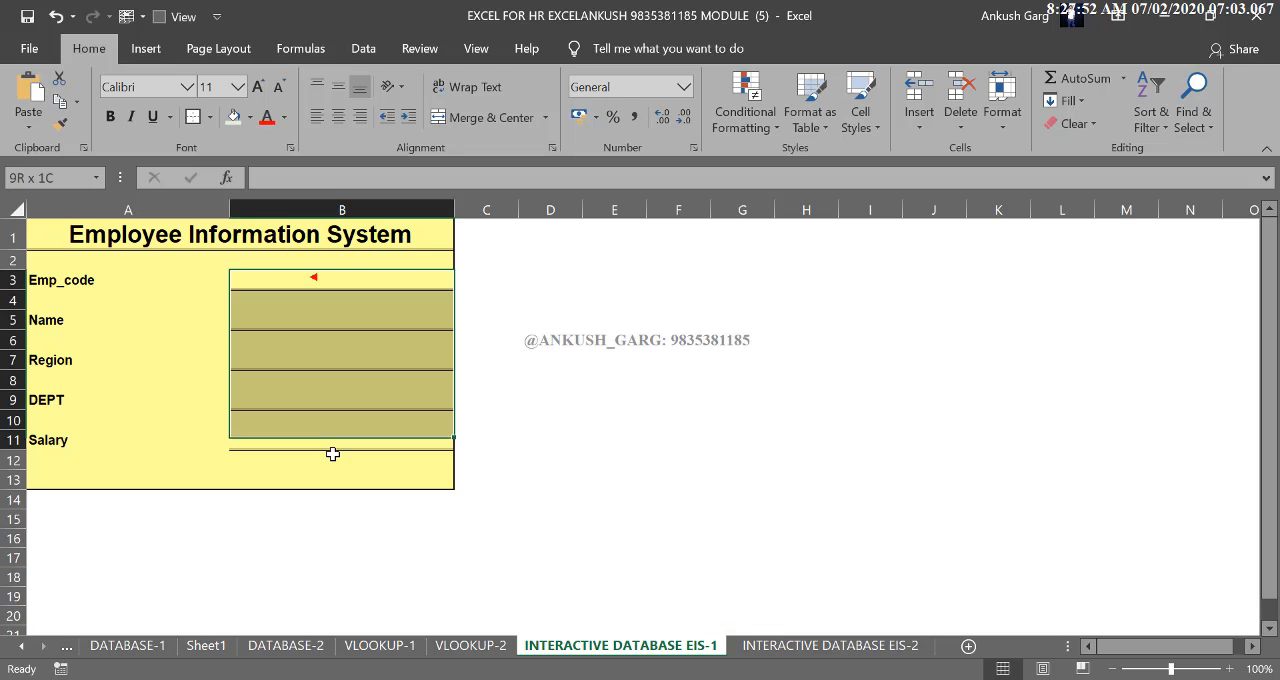
left_click_drag(106, 243, 334, 474)
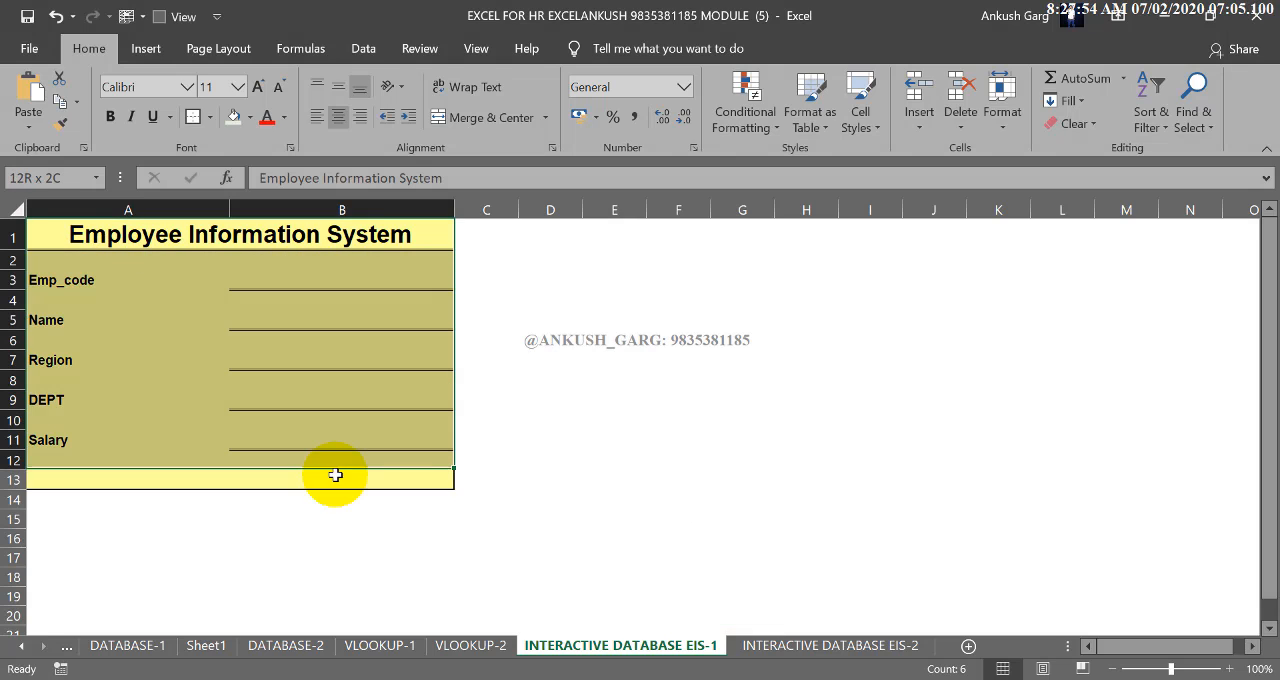
left_click(289, 438)
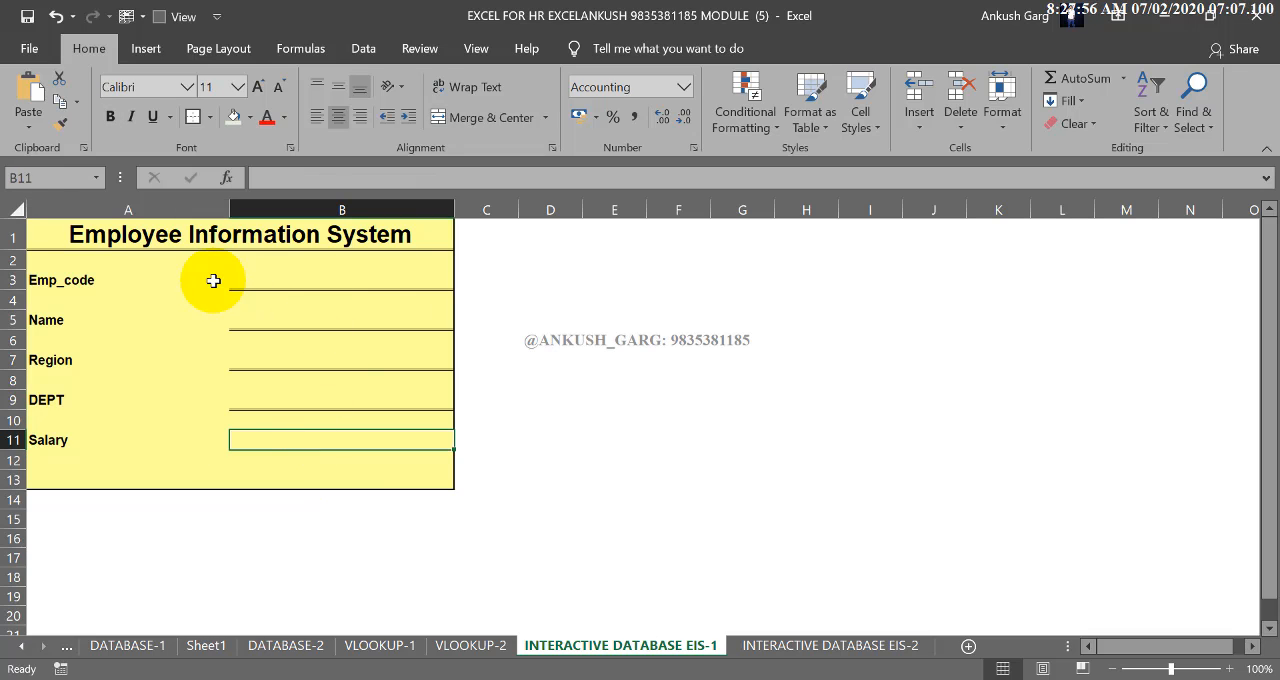
left_click(809, 646)
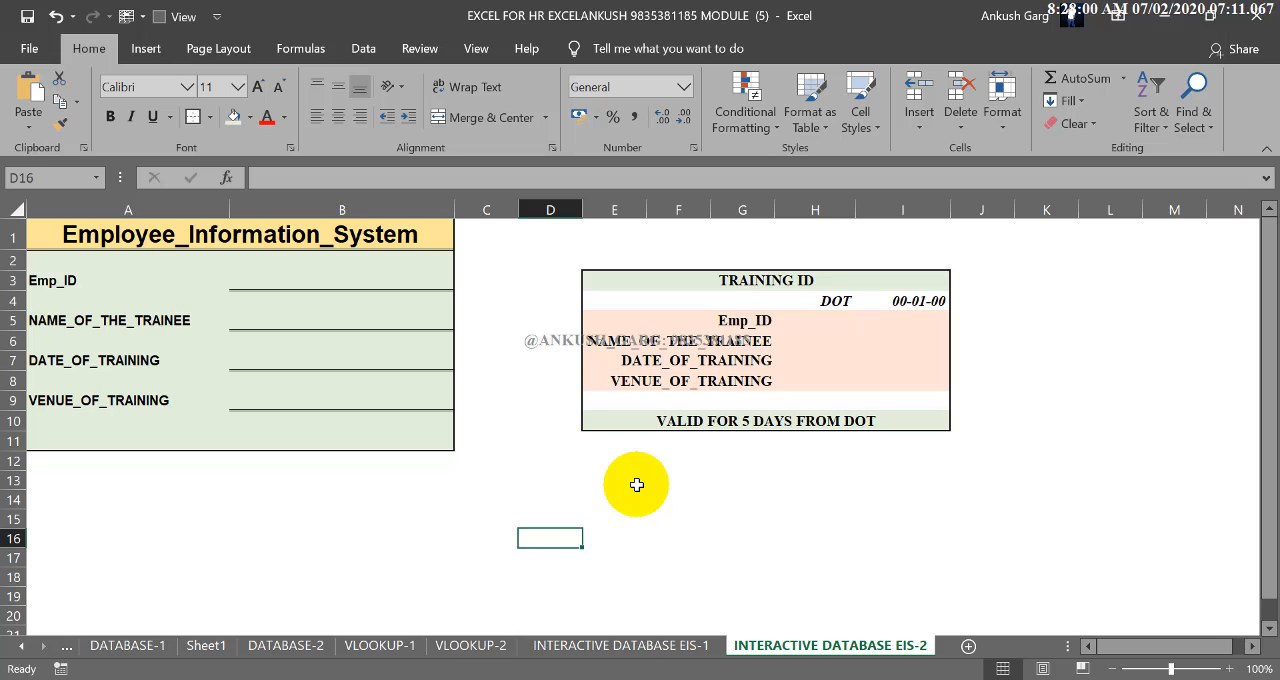
left_click(677, 648)
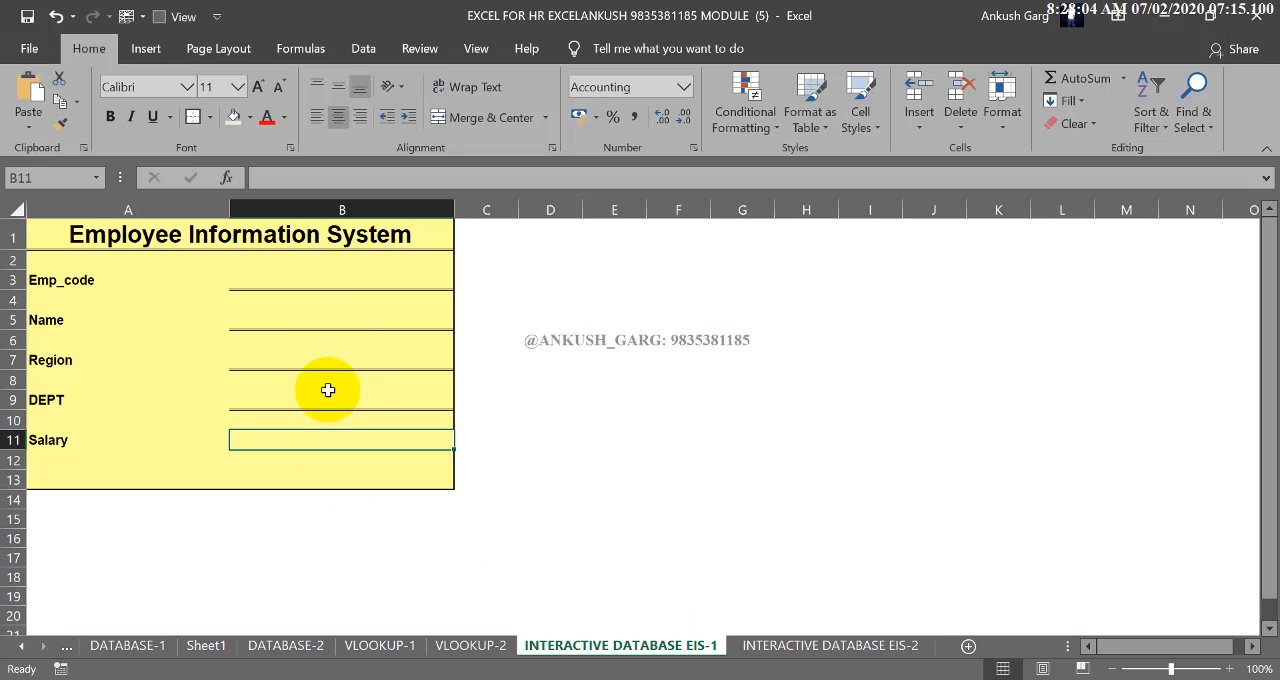
Apply List data validation with the source =EMP_ID to Emp_ID cell B3 on the INTERACTIVE DATABASE EIS-2 sheet and open its list
left_click(769, 646)
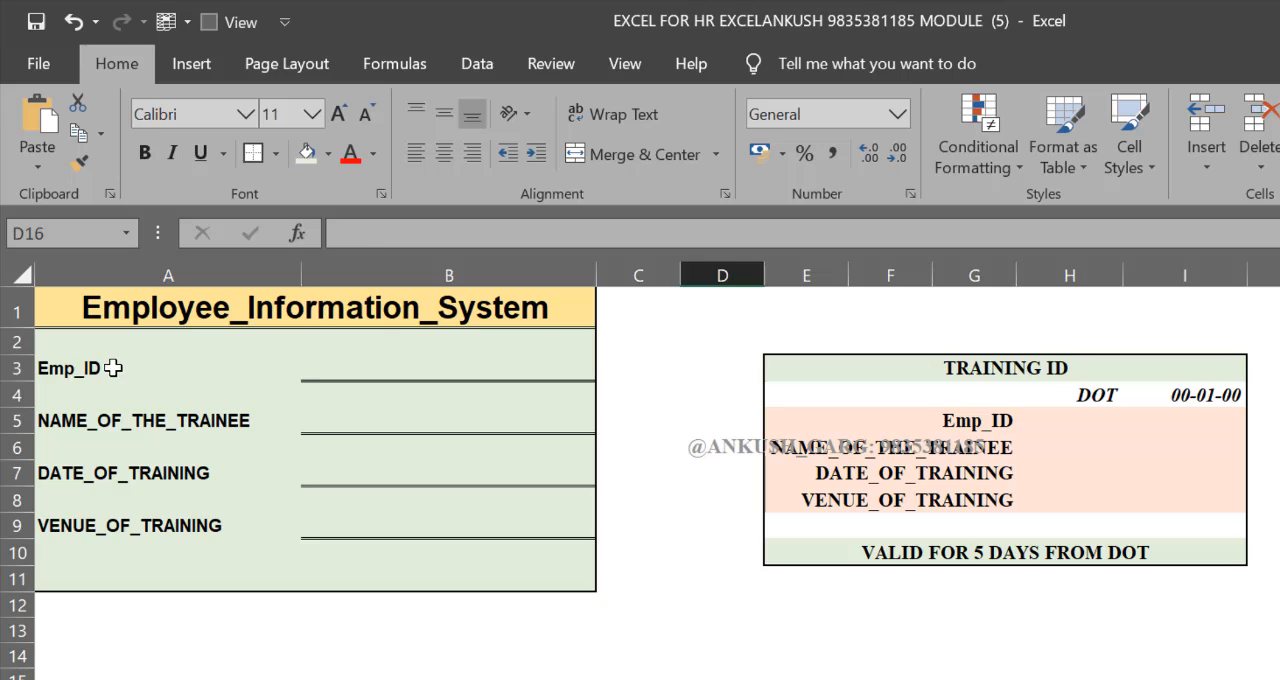
left_click(113, 368)
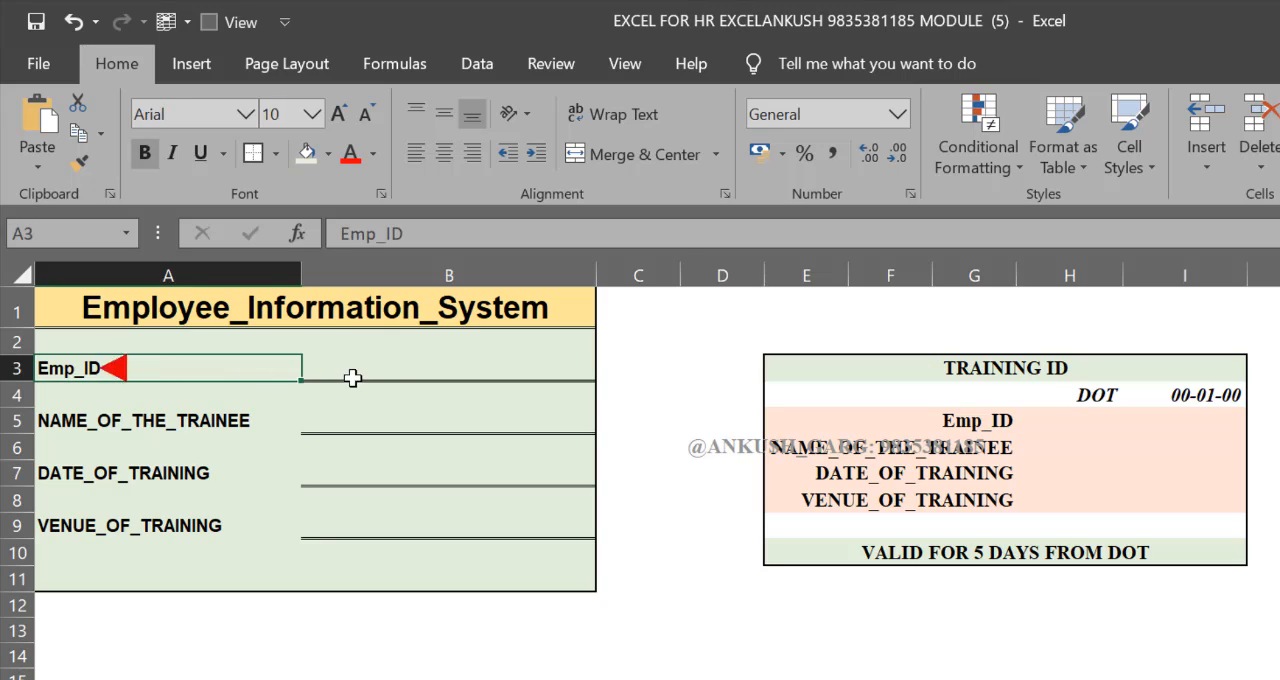
left_click(355, 374)
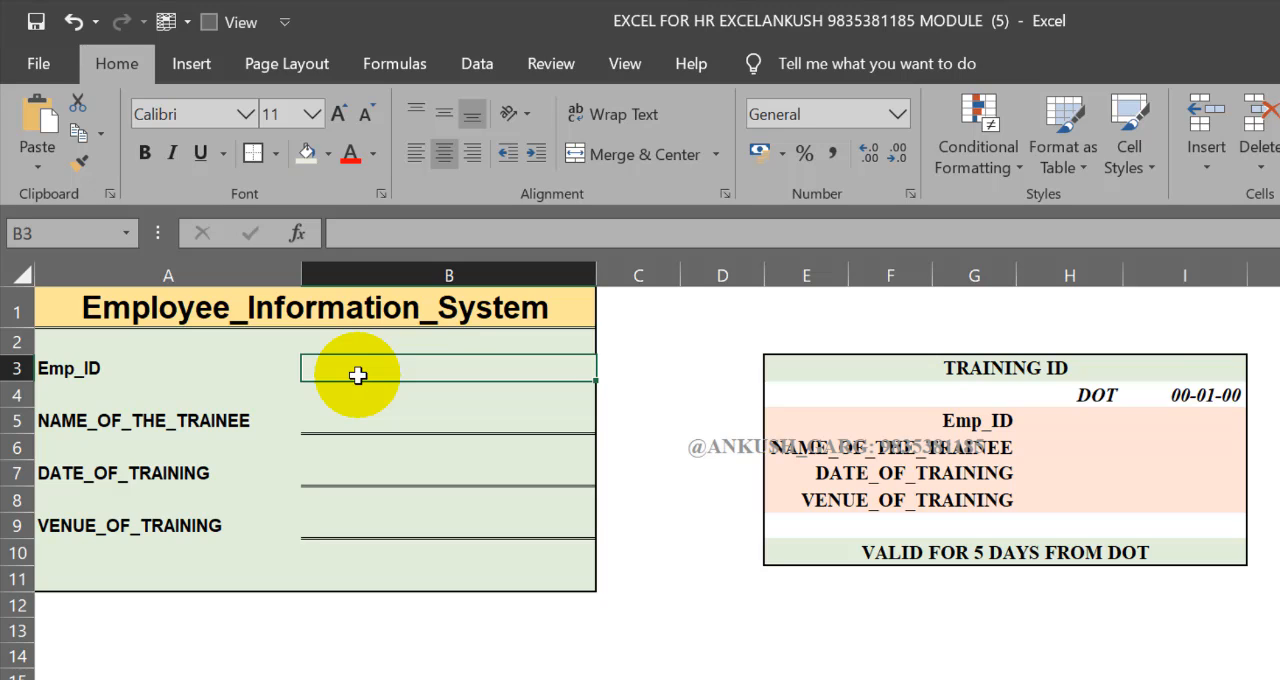
left_click(462, 67)
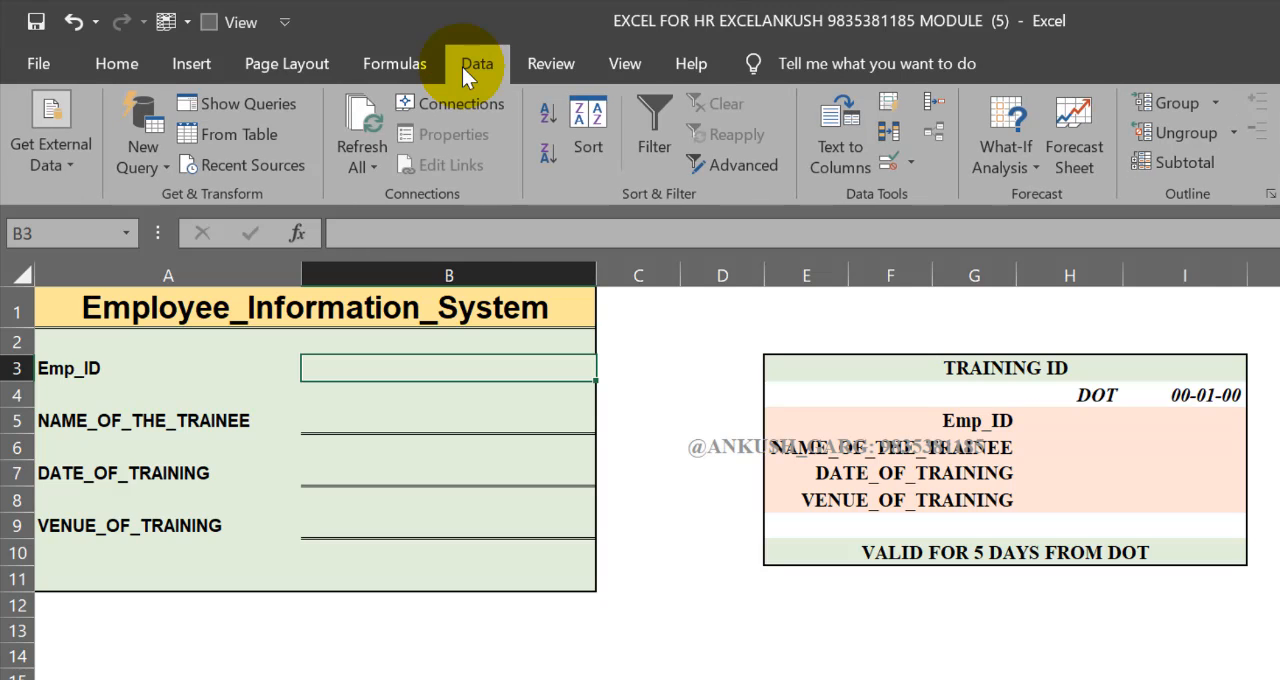
left_click(889, 161)
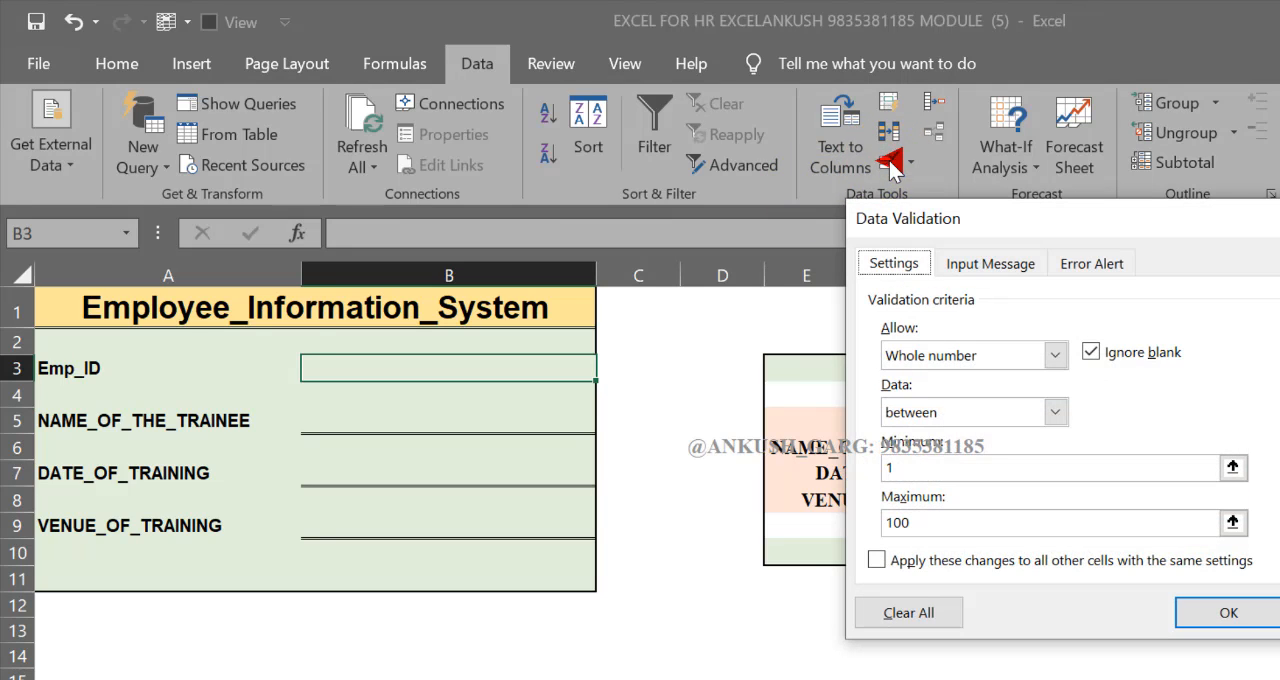
left_click(968, 355)
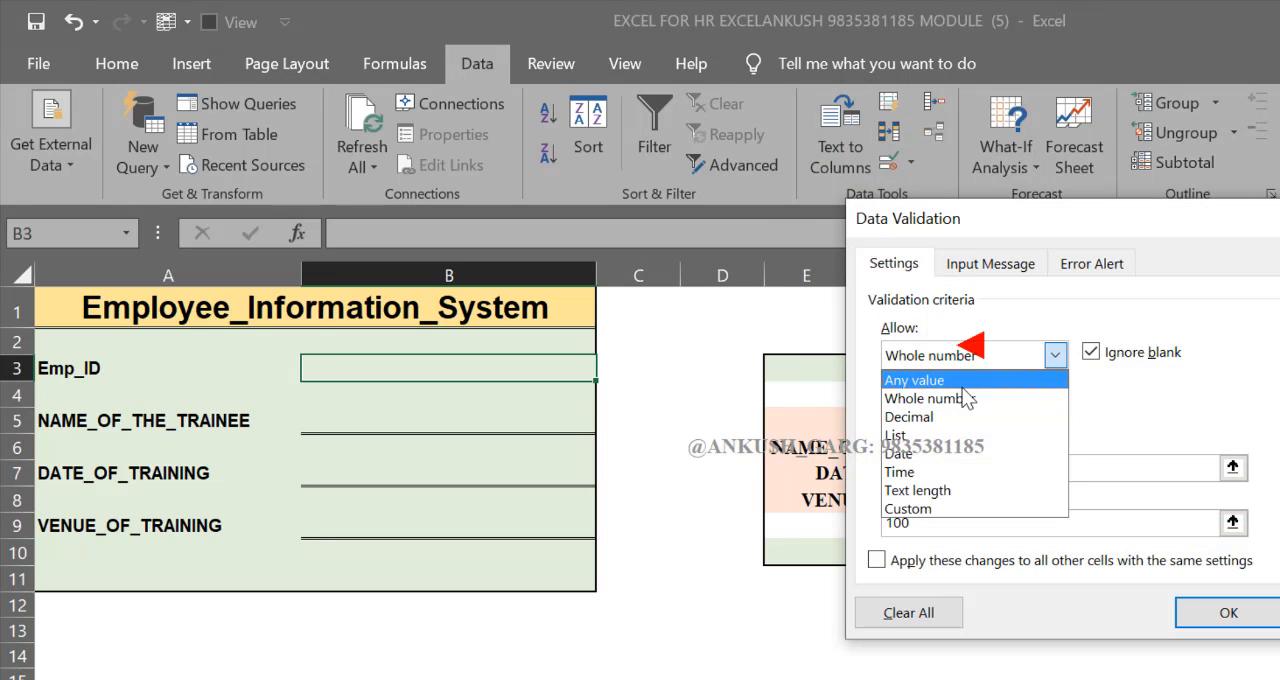
left_click(935, 435)
left_click_drag(931, 467, 860, 467)
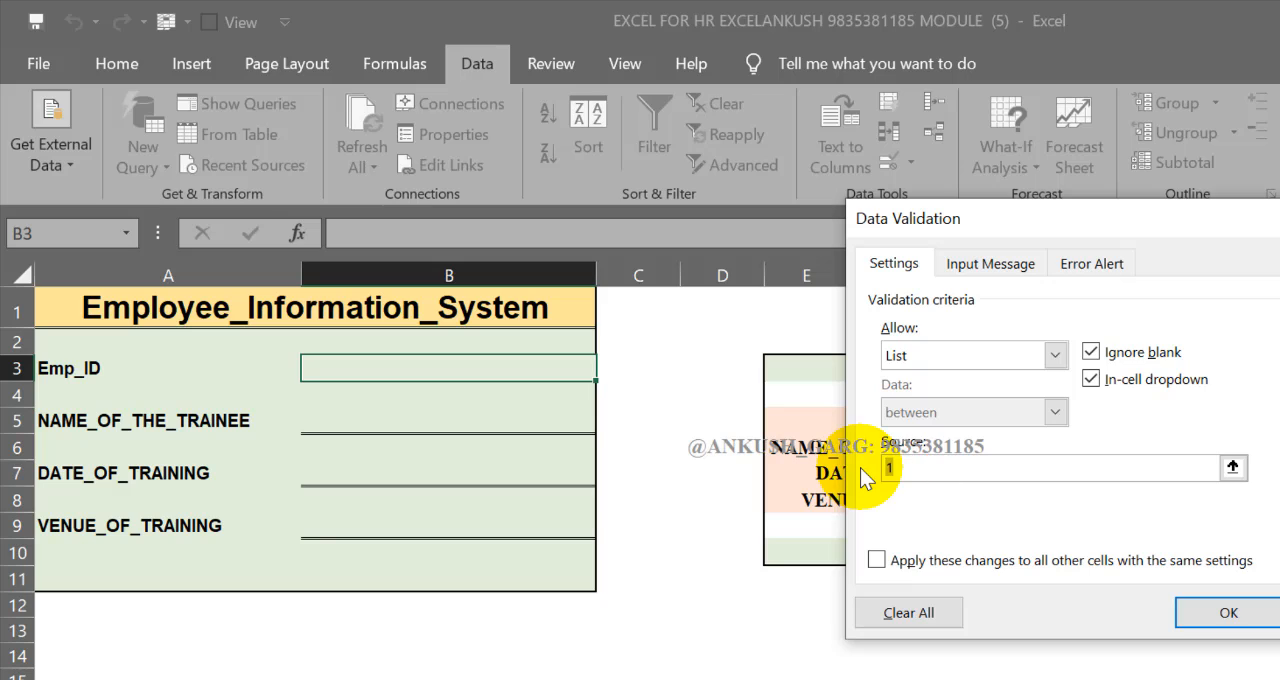
type("=EMP_ID")
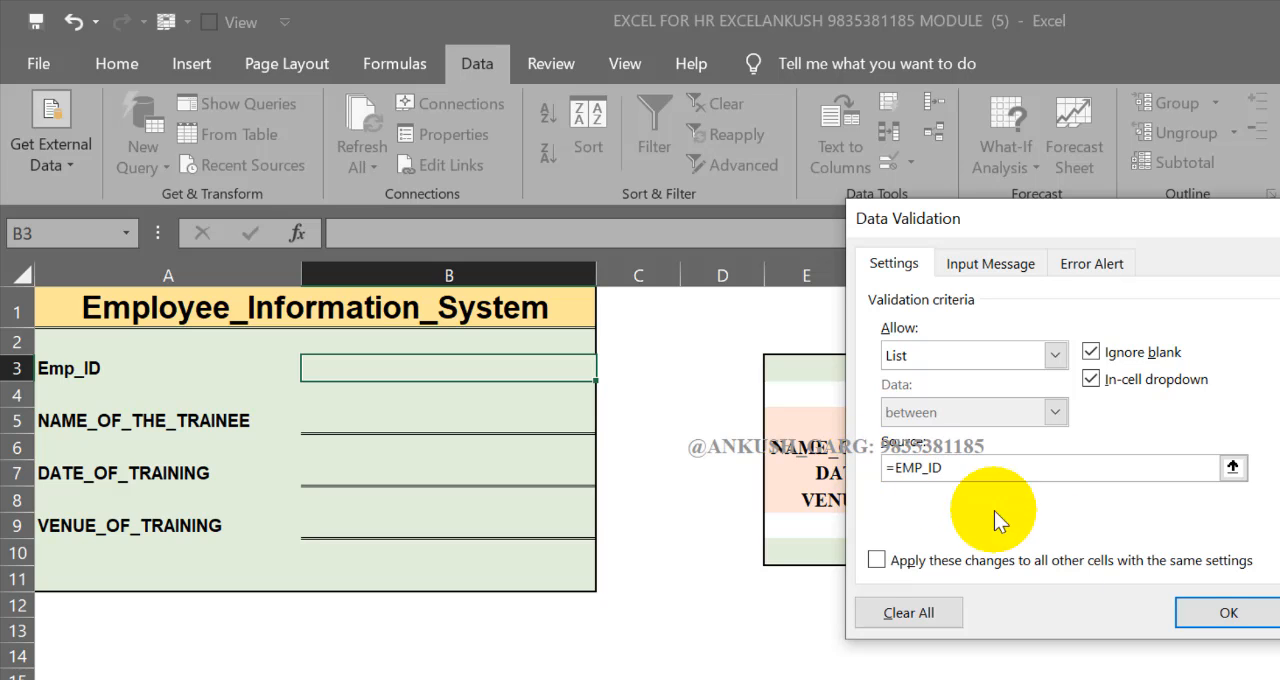
left_click(1196, 620)
left_click(608, 371)
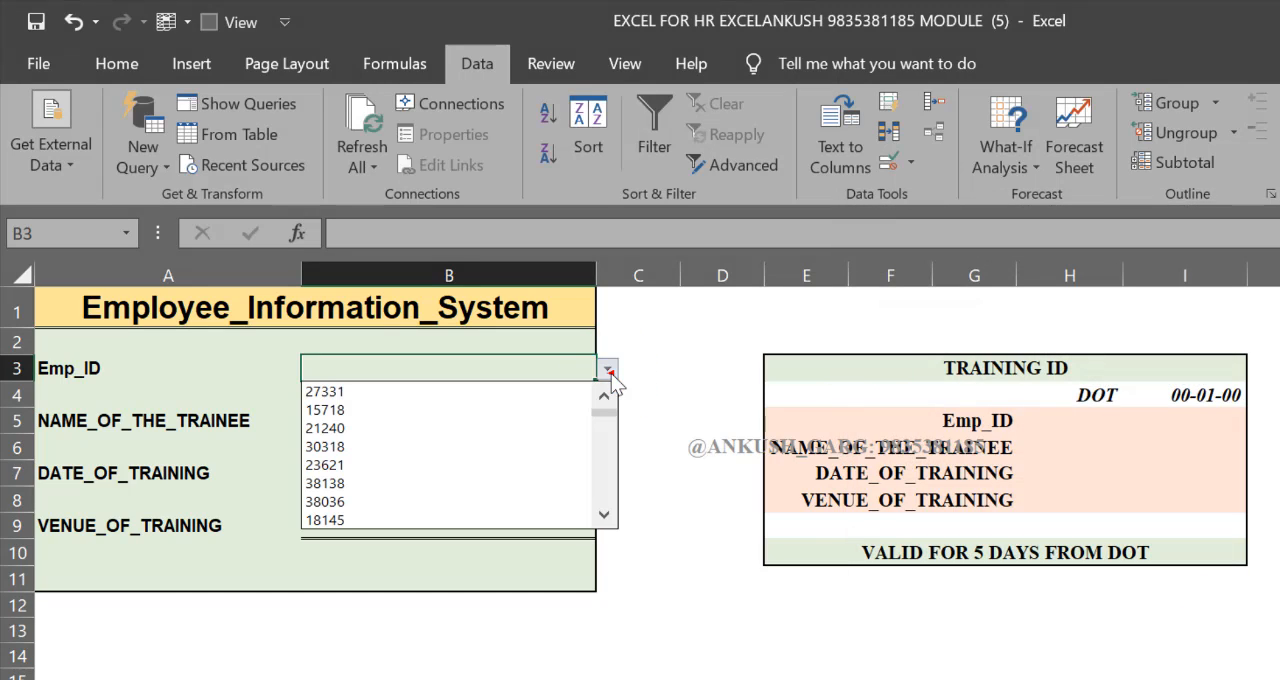
Start a VLOOKUP formula in NAME_OF_THE_TRAINEE cell B5 with lookup value $B$3 and table array DATABASE_T
key("Escape")
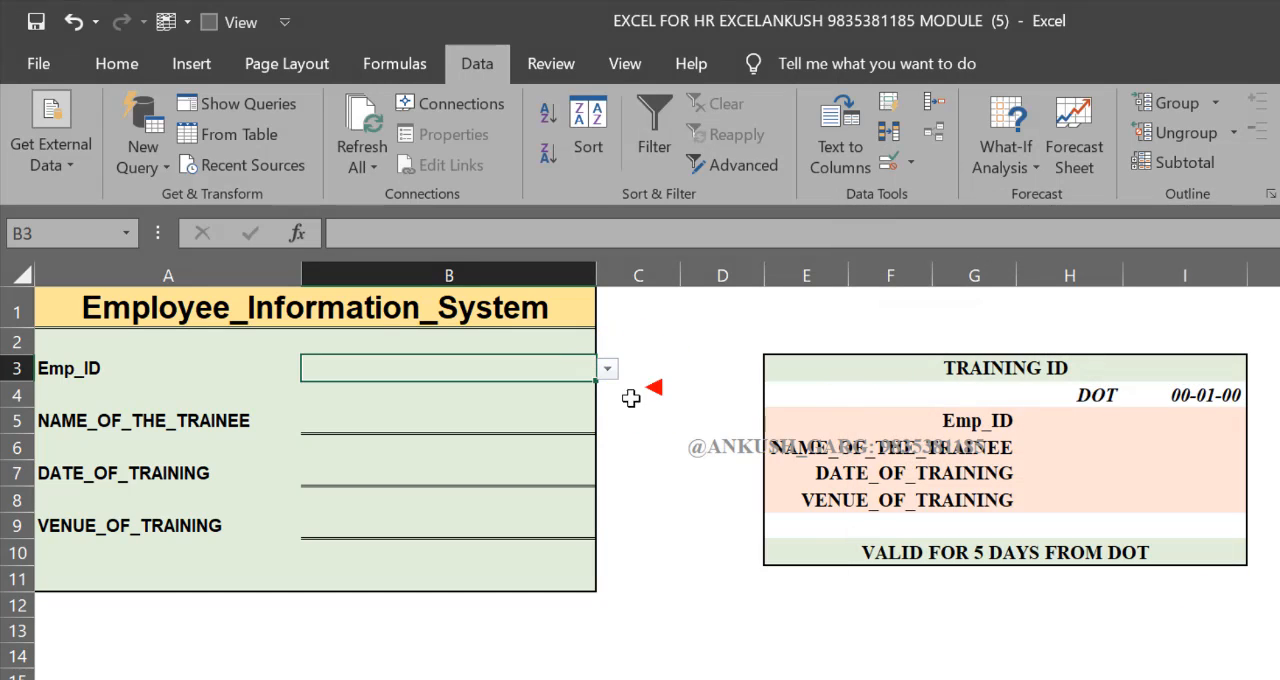
left_click(466, 416)
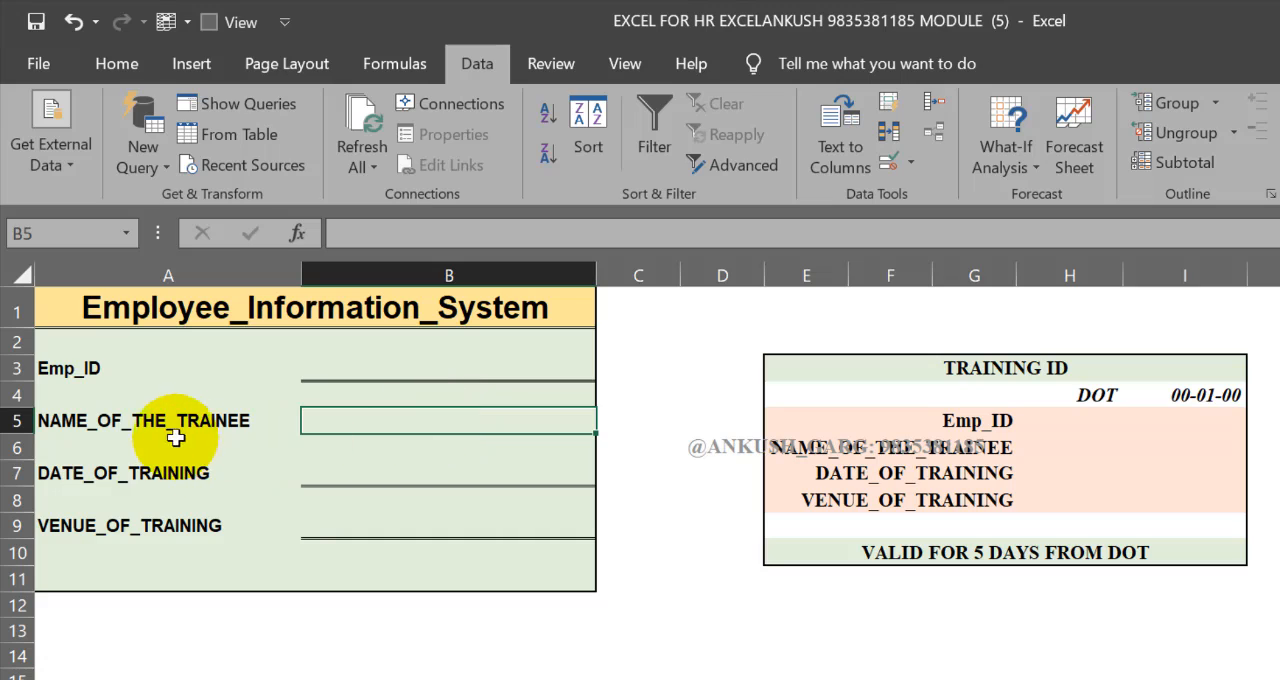
type("=VLOOK")
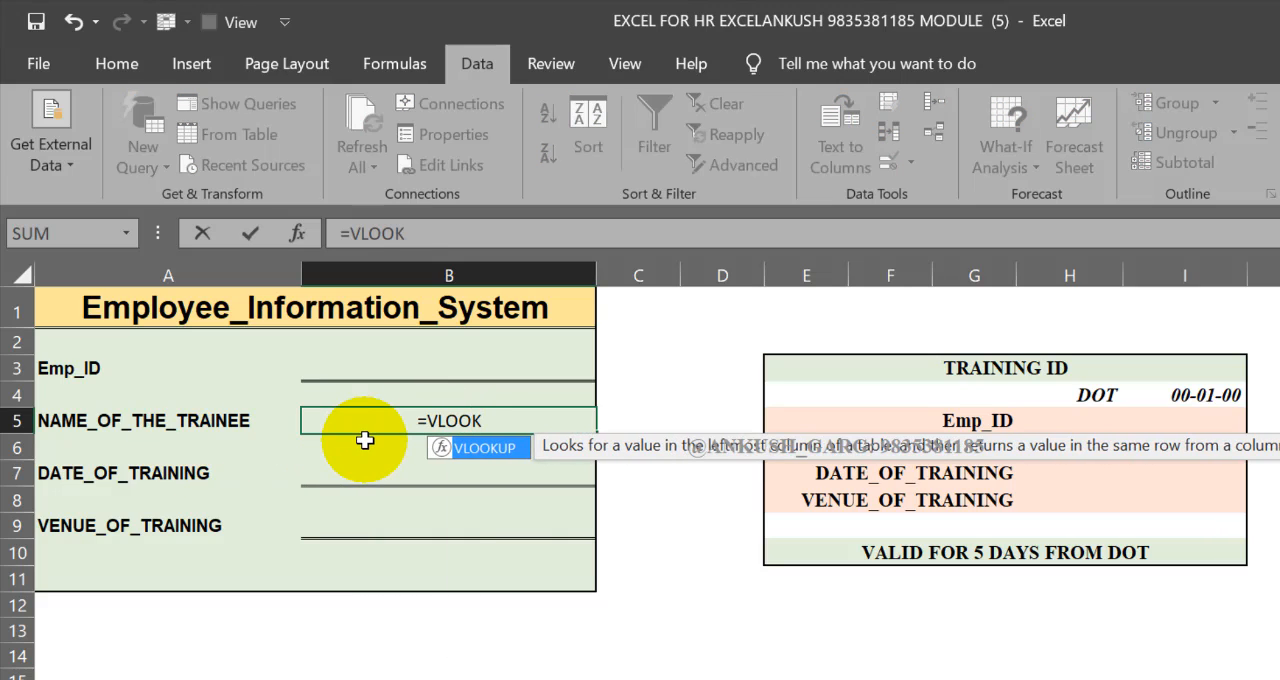
key("Tab")
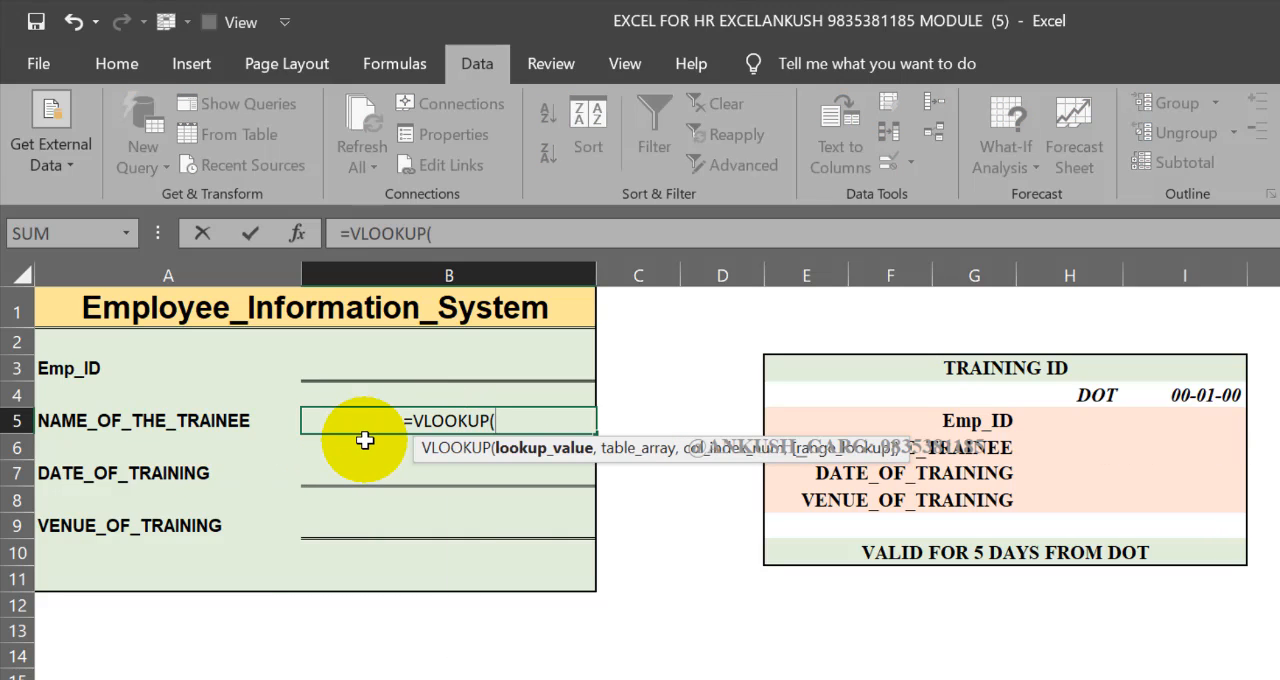
left_click(433, 375)
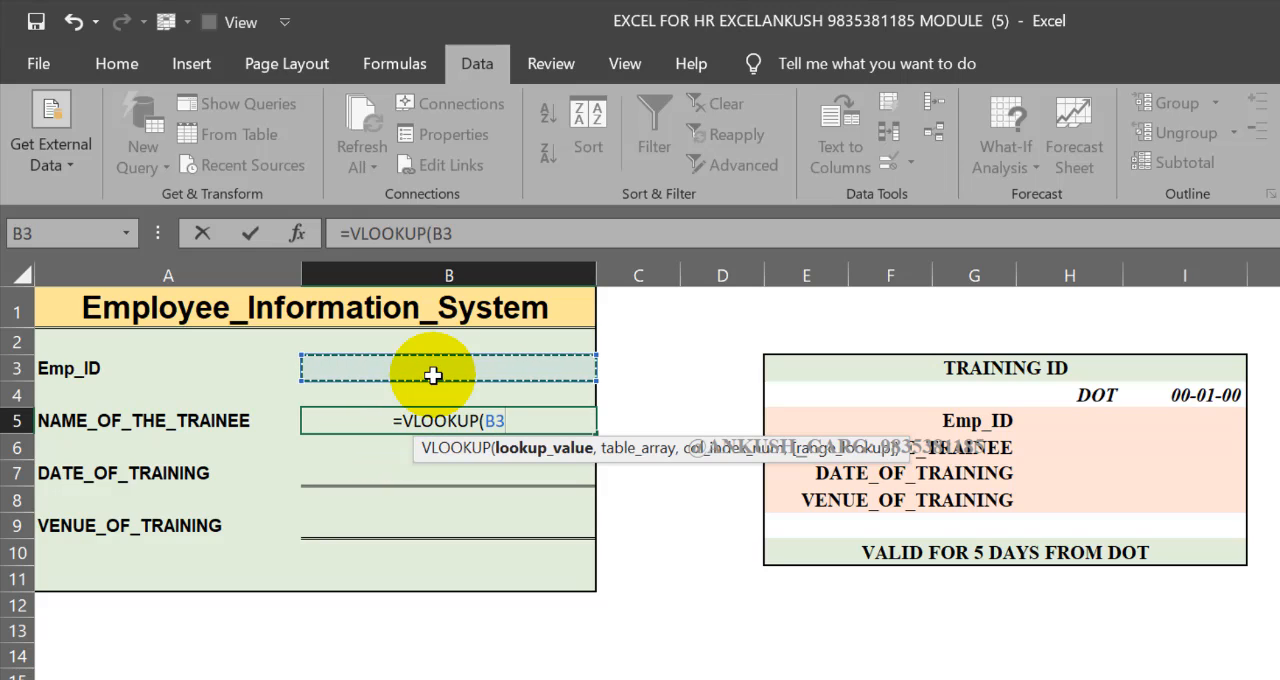
key("F4")
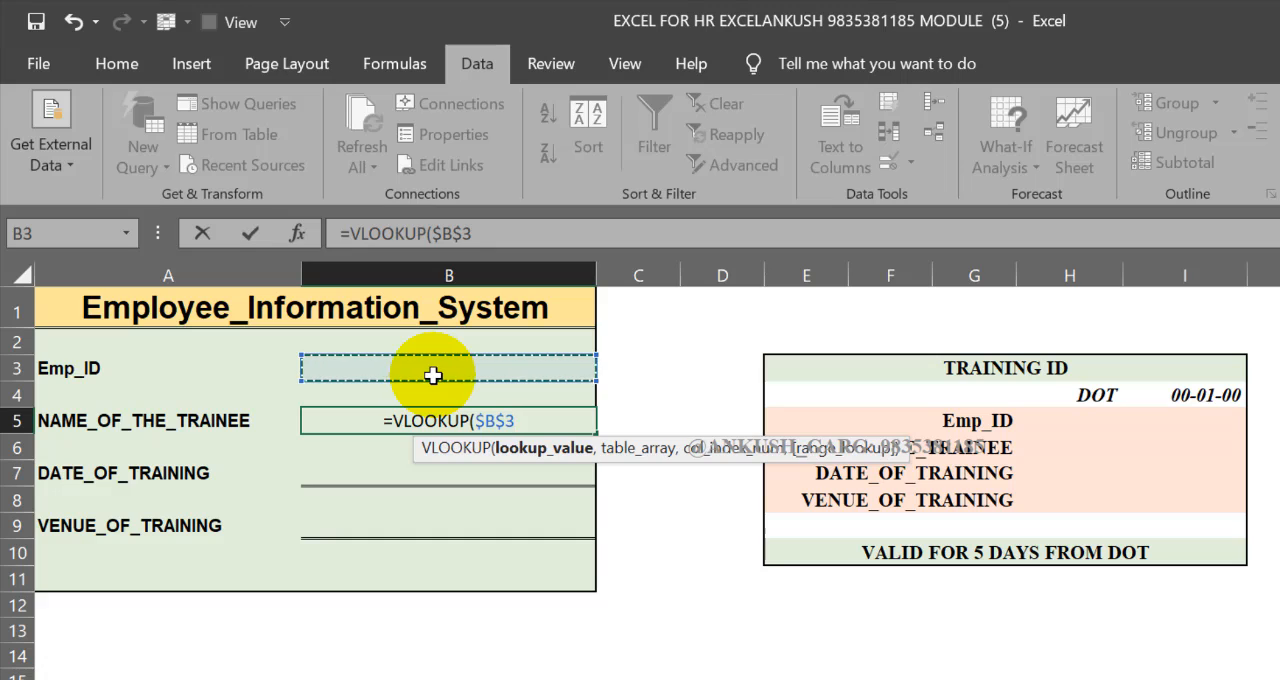
type(",")
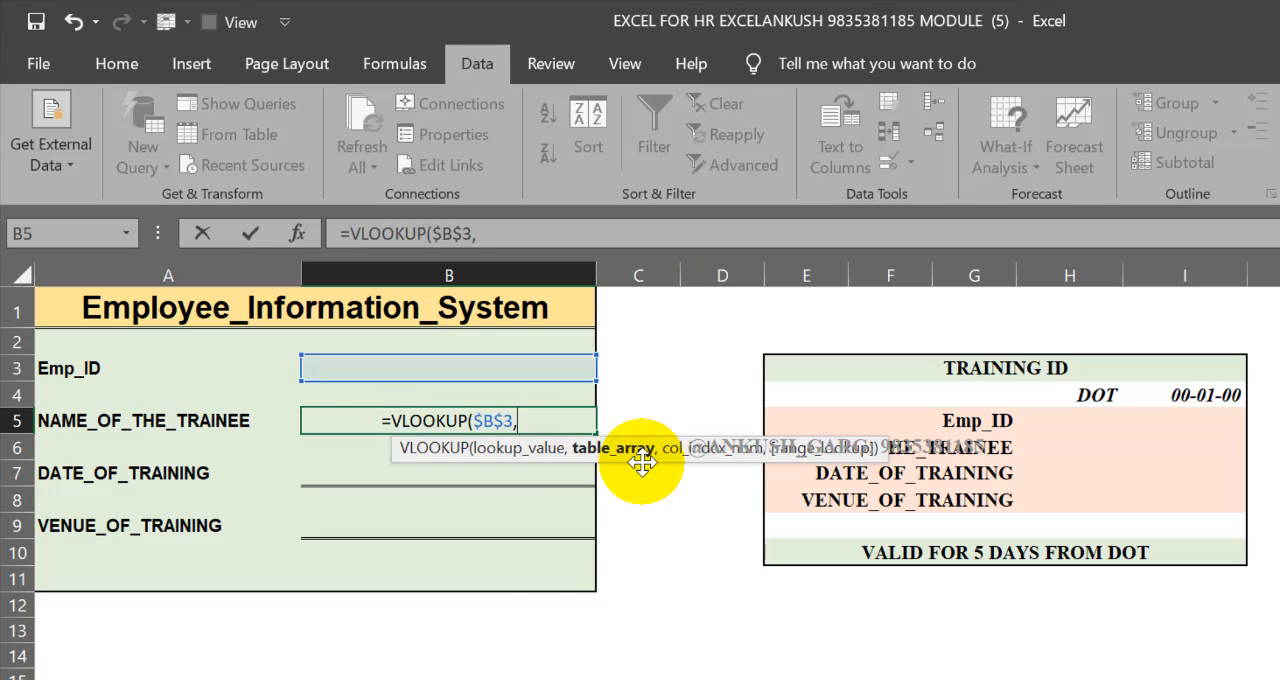
type("DATA")
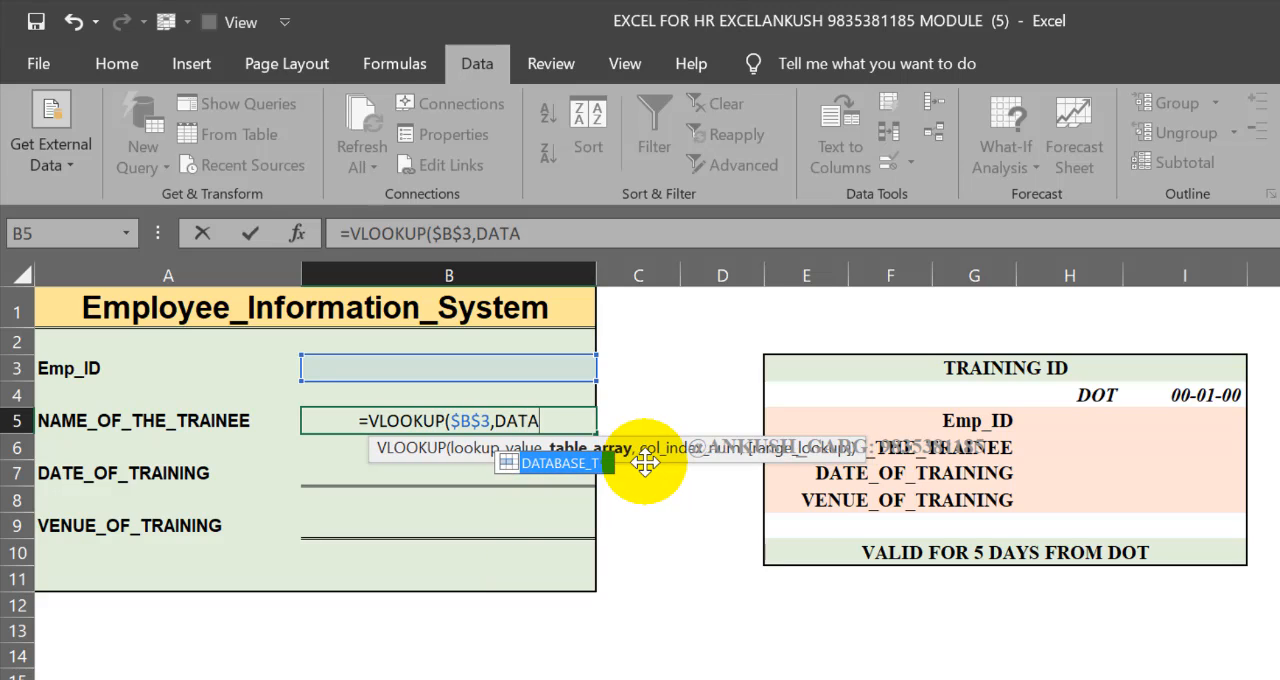
double_click(597, 468)
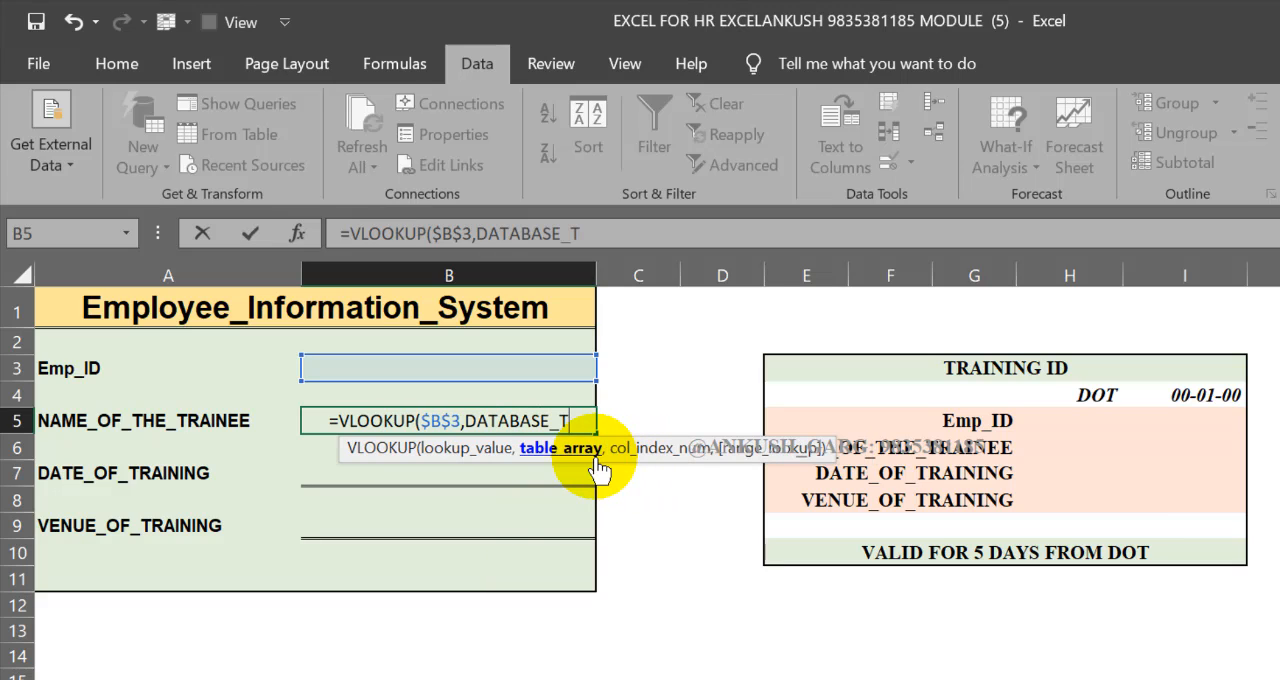
type(",")
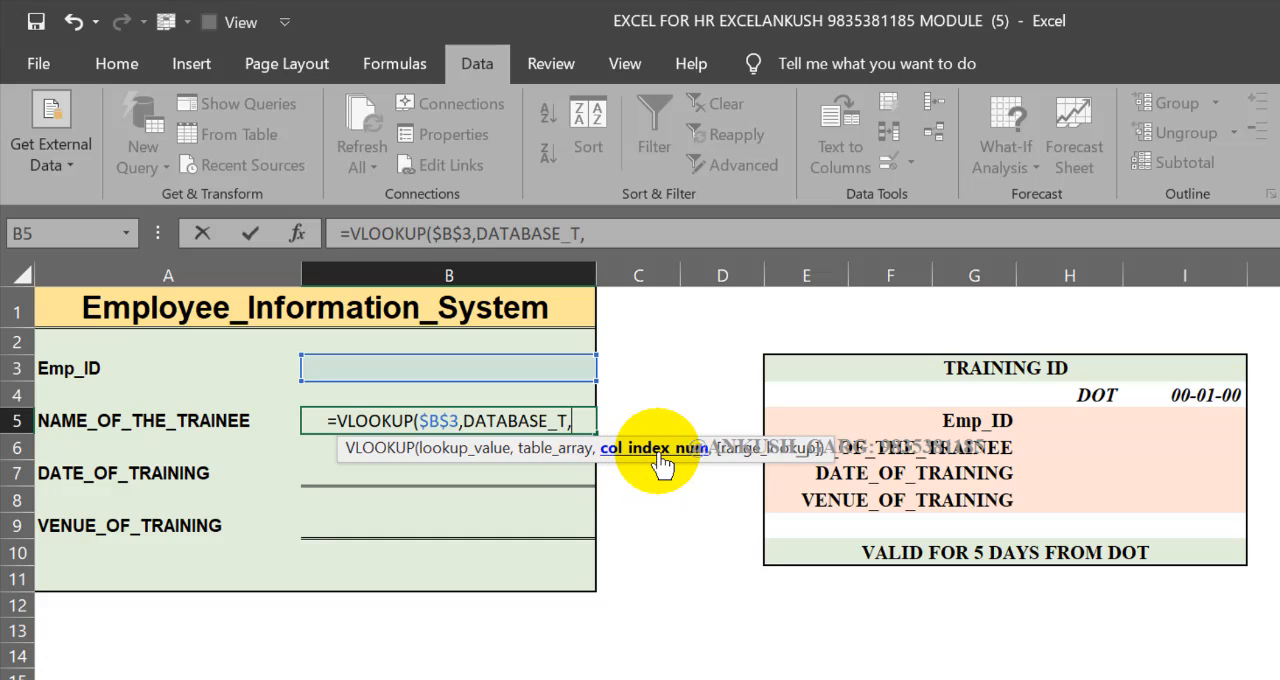
type("MAT")
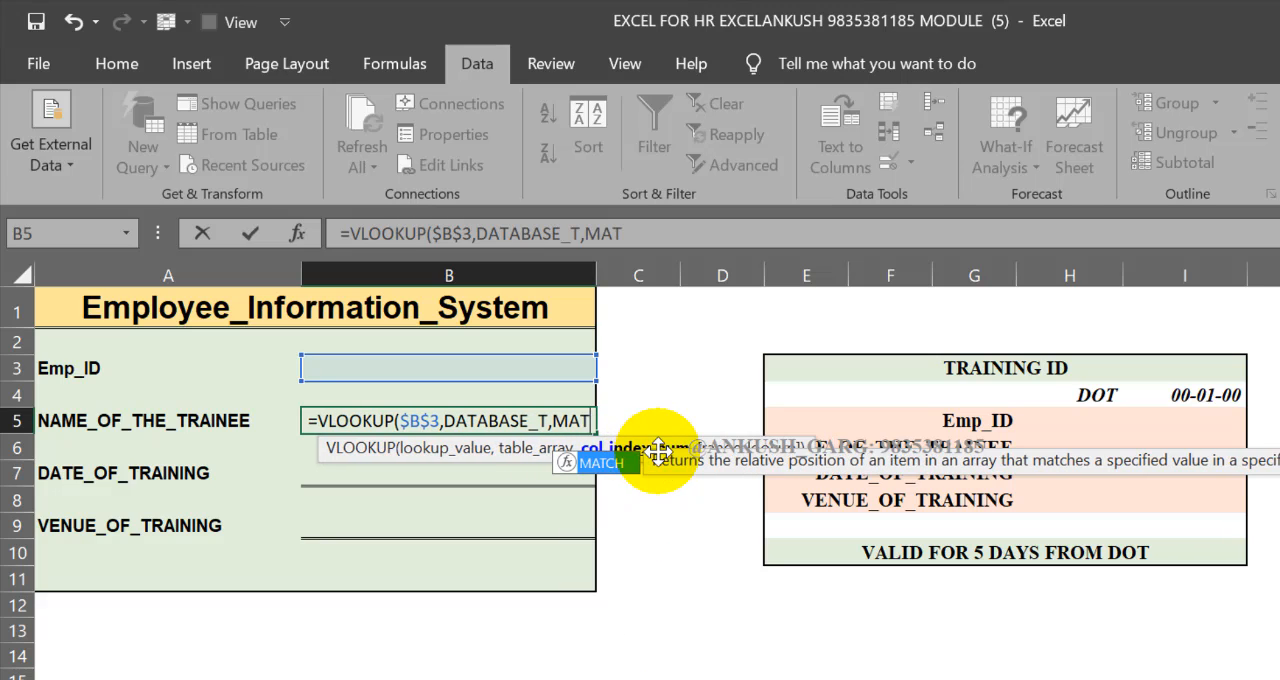
type("CH(")
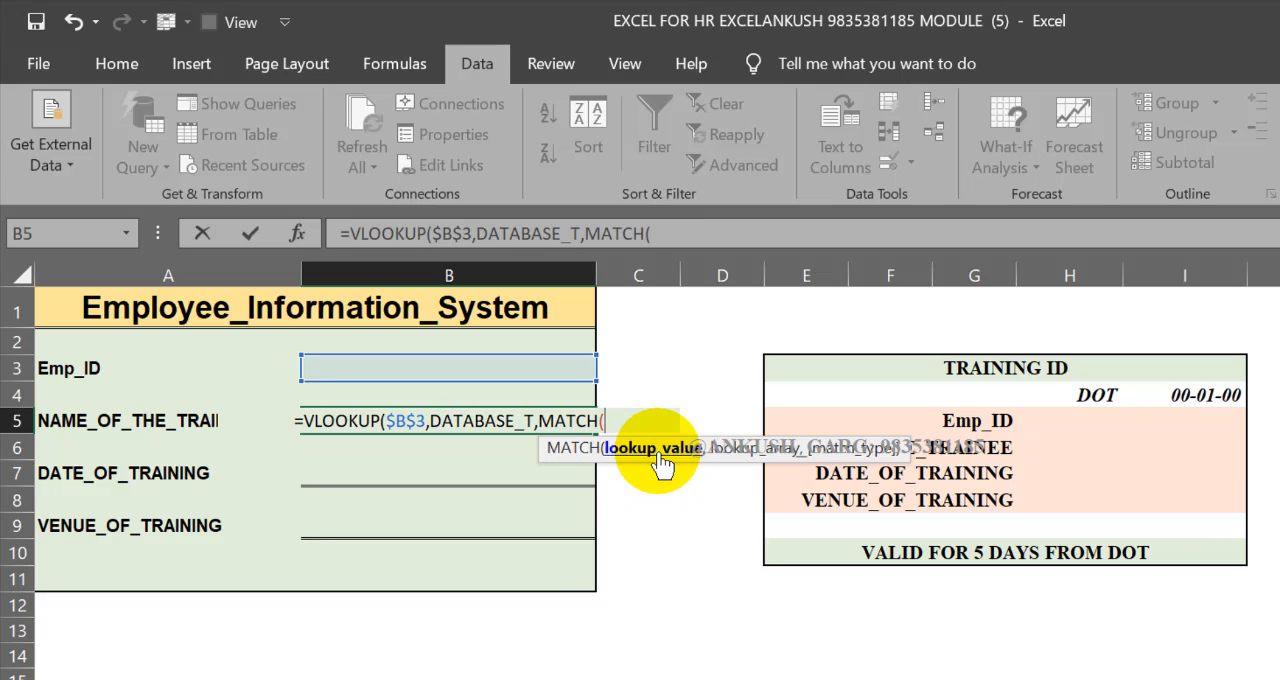
Complete B5's VLOOKUP with MATCH(A5,TRAINING,0) as the column index and 0 for exact match
left_click(178, 420)
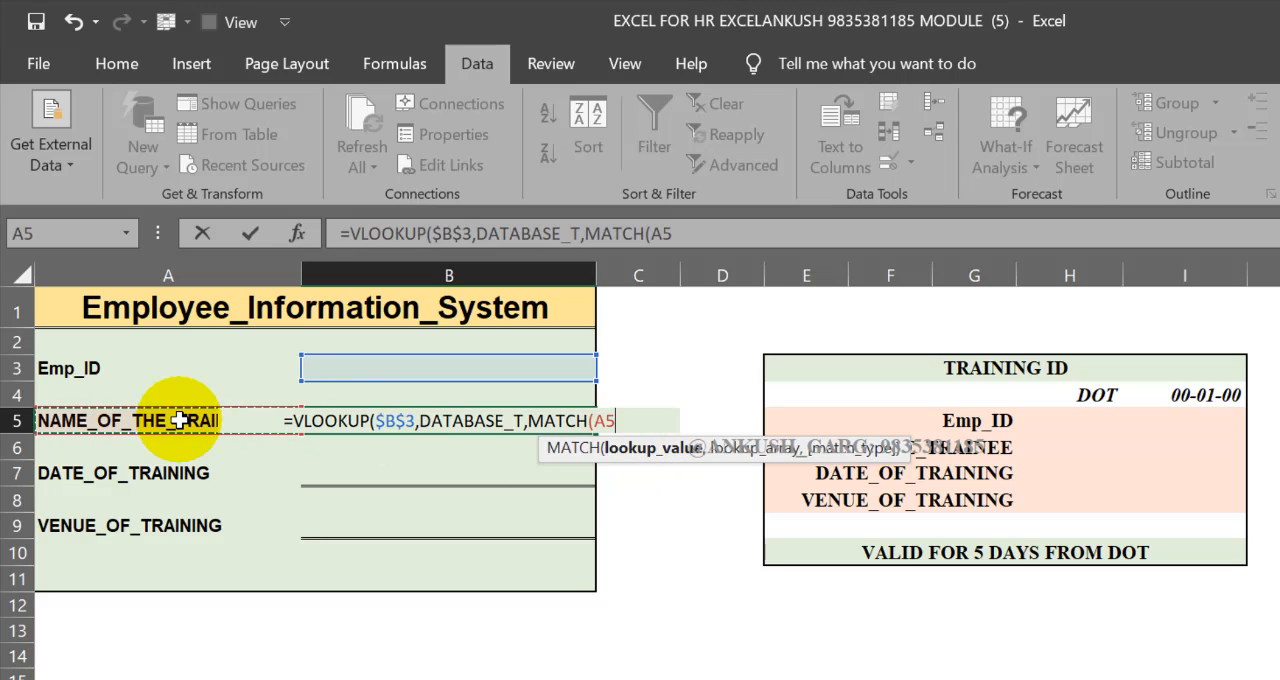
type(",")
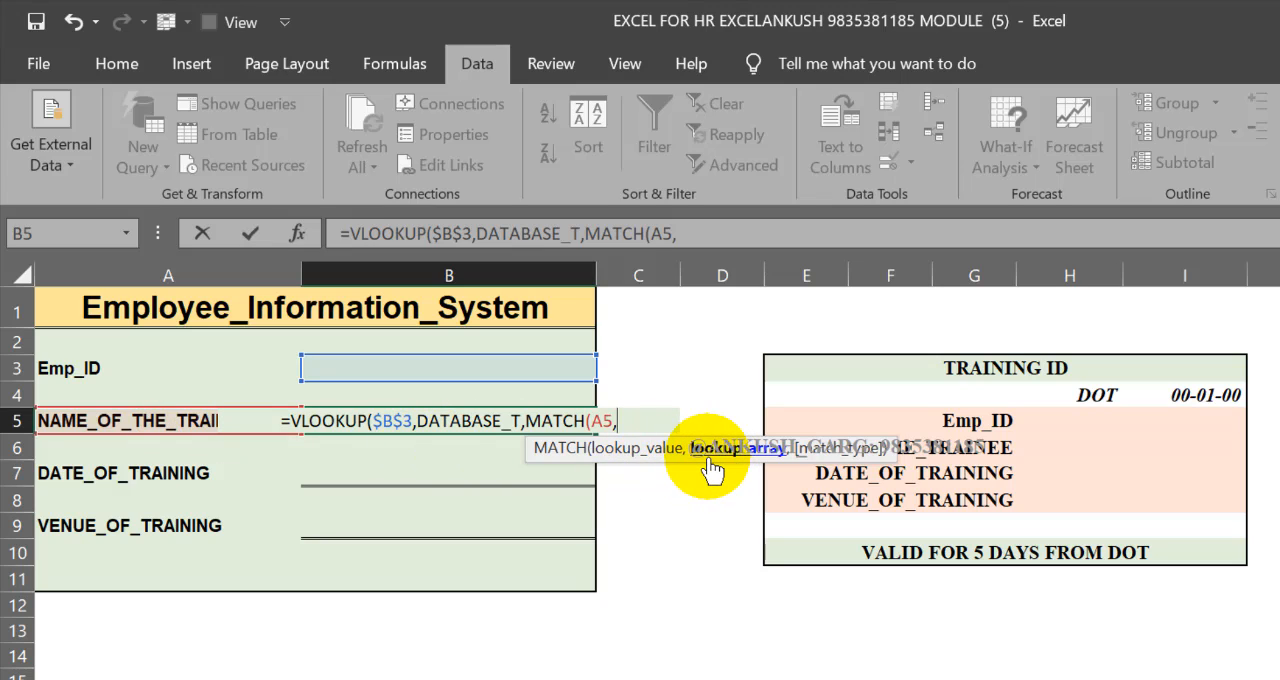
type("TRA")
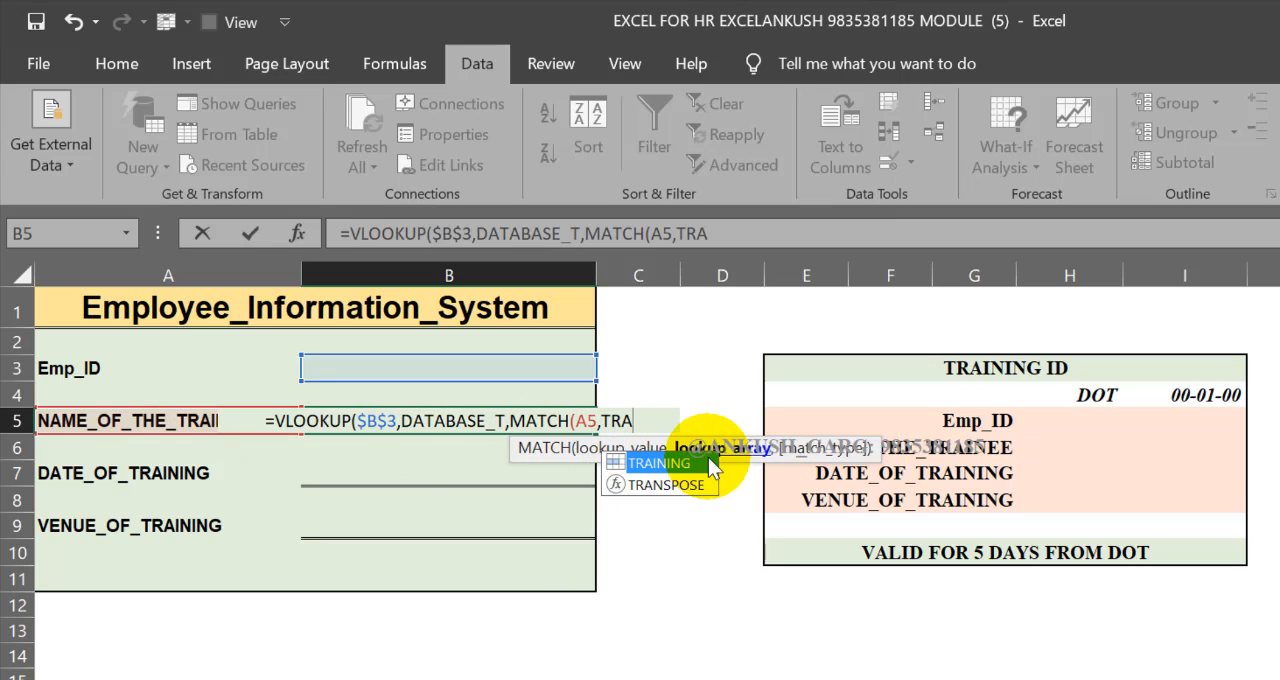
double_click(708, 457)
type(",")
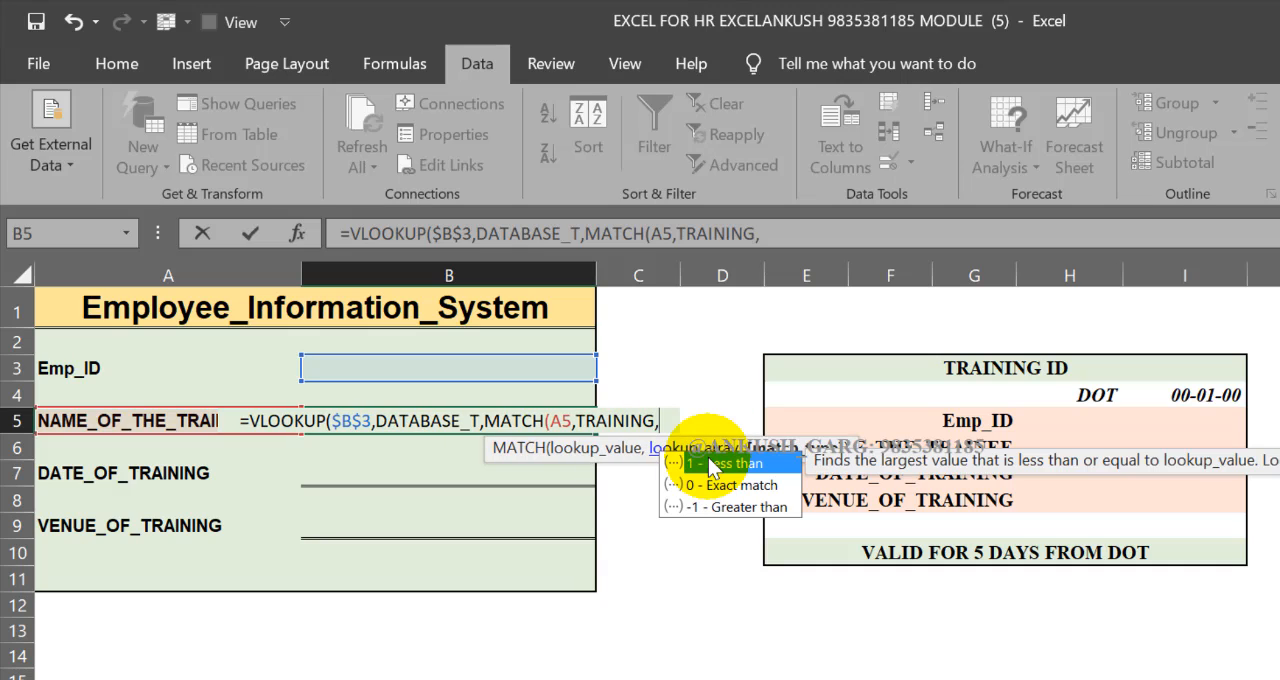
type("0),)")
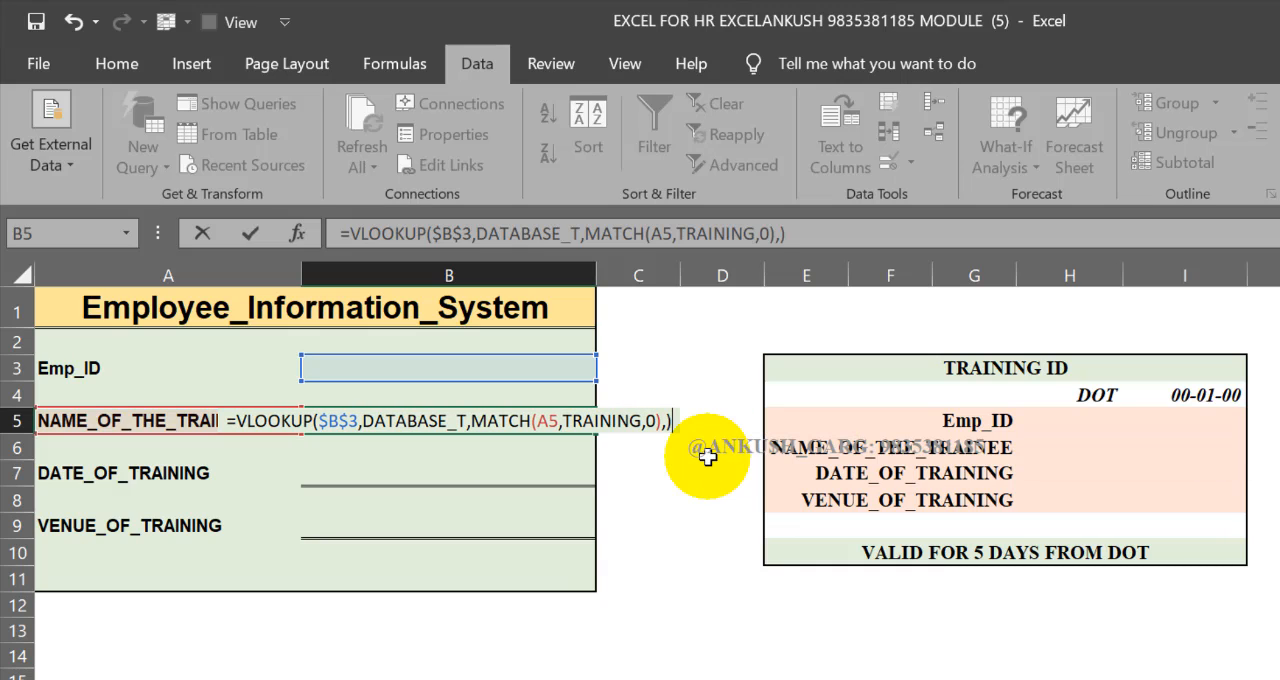
key("BackSpace")
type("0")
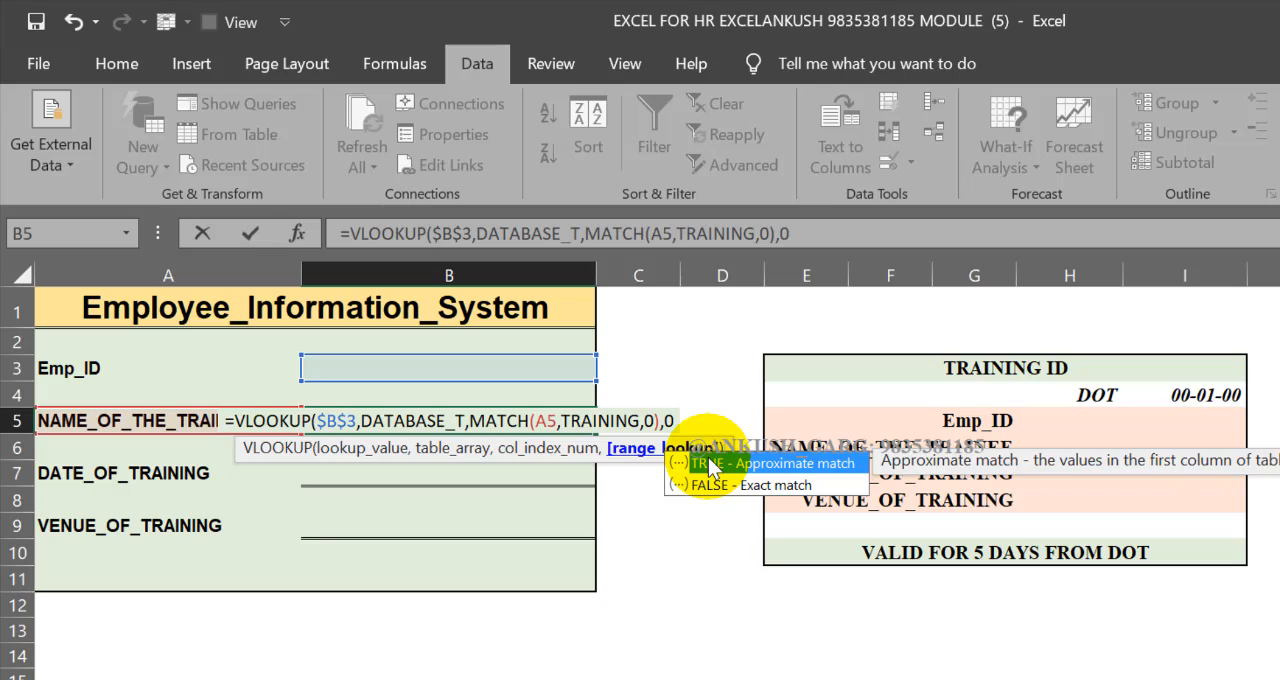
type(")")
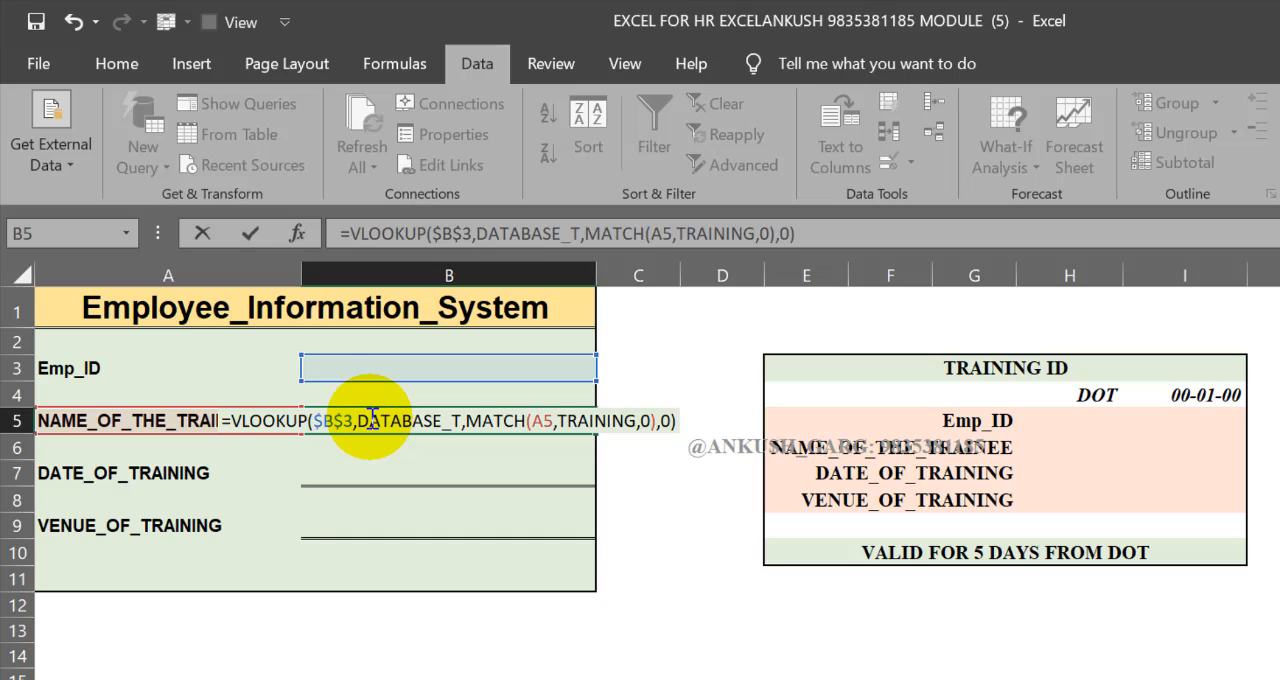
key("Return")
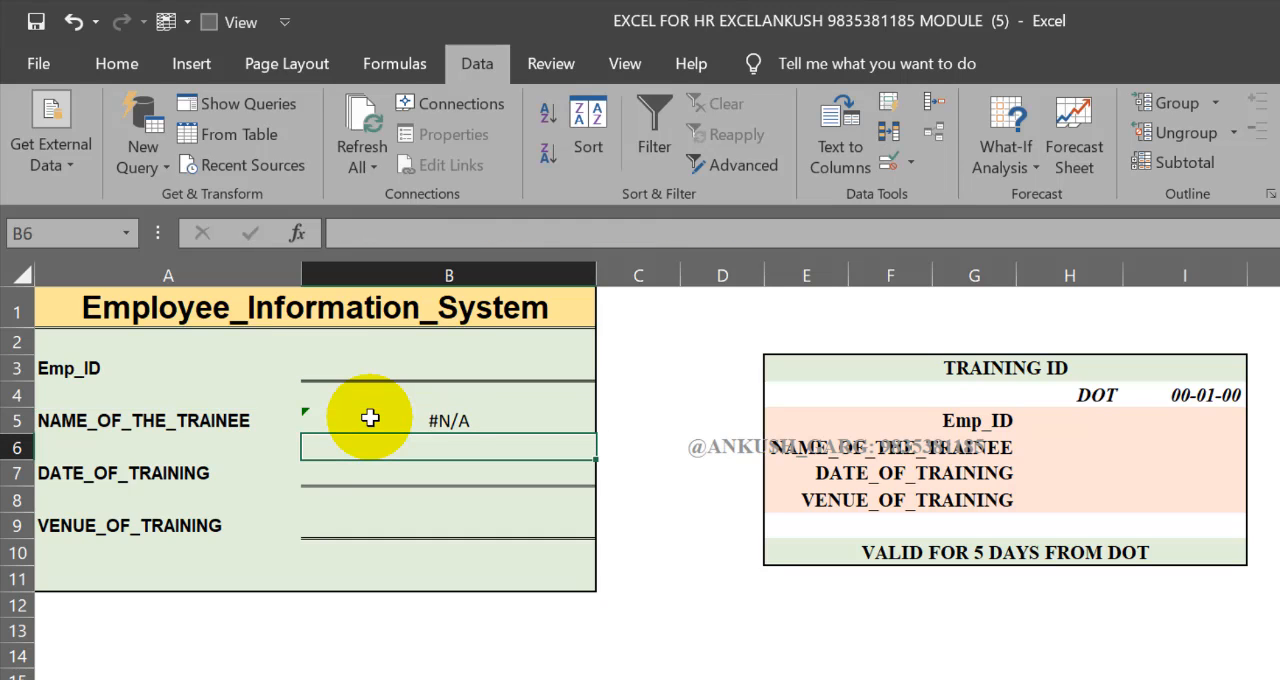
Copy B5's formula text into DATE_OF_TRAINING cell B7 and change the MATCH lookup value to A7
left_click(460, 418)
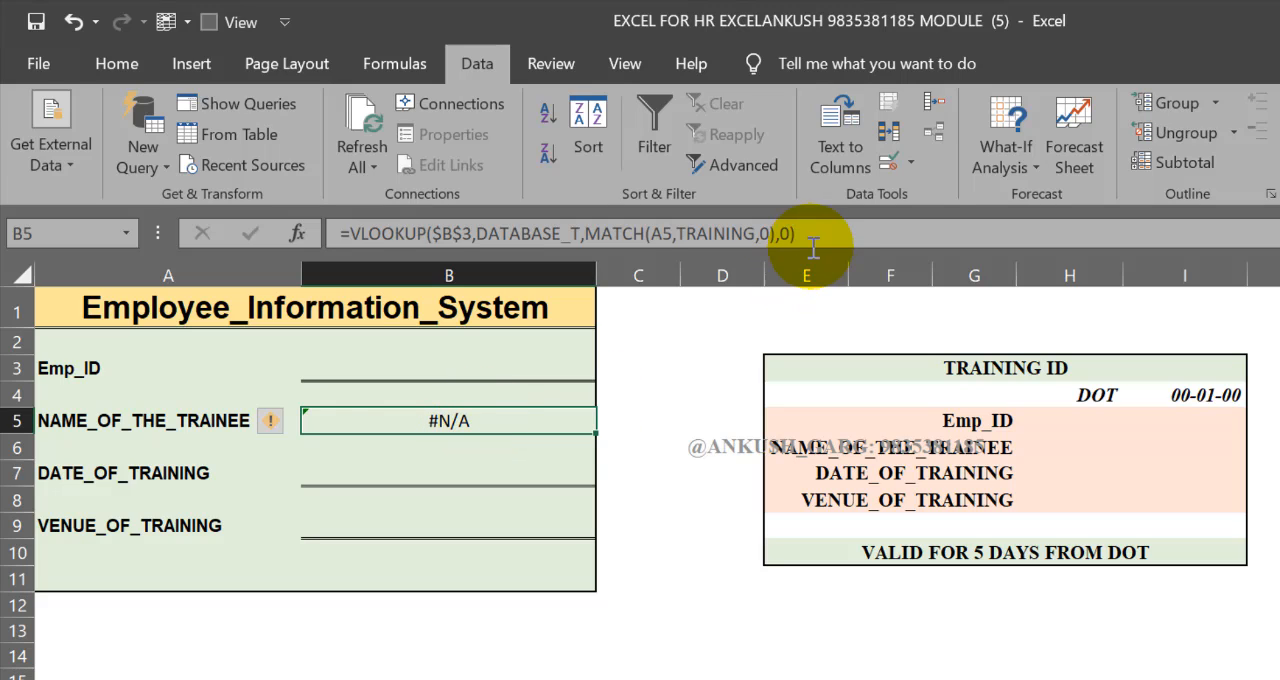
left_click_drag(812, 240, 318, 237)
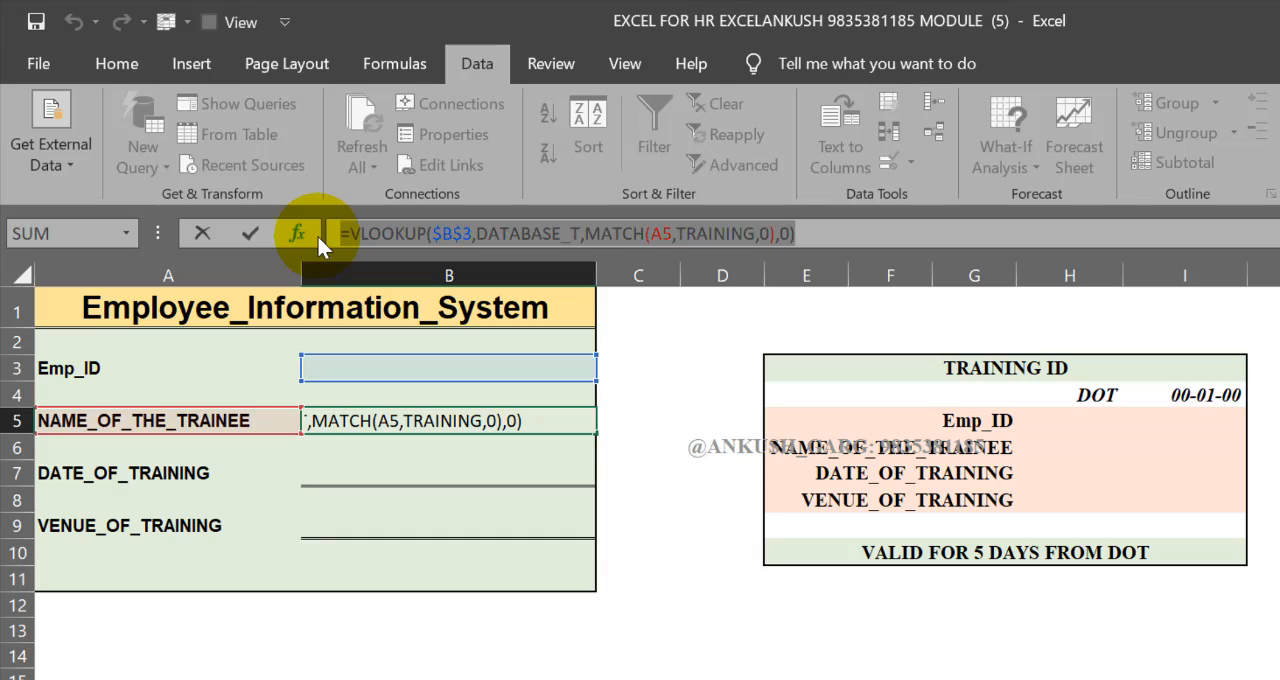
key("Return")
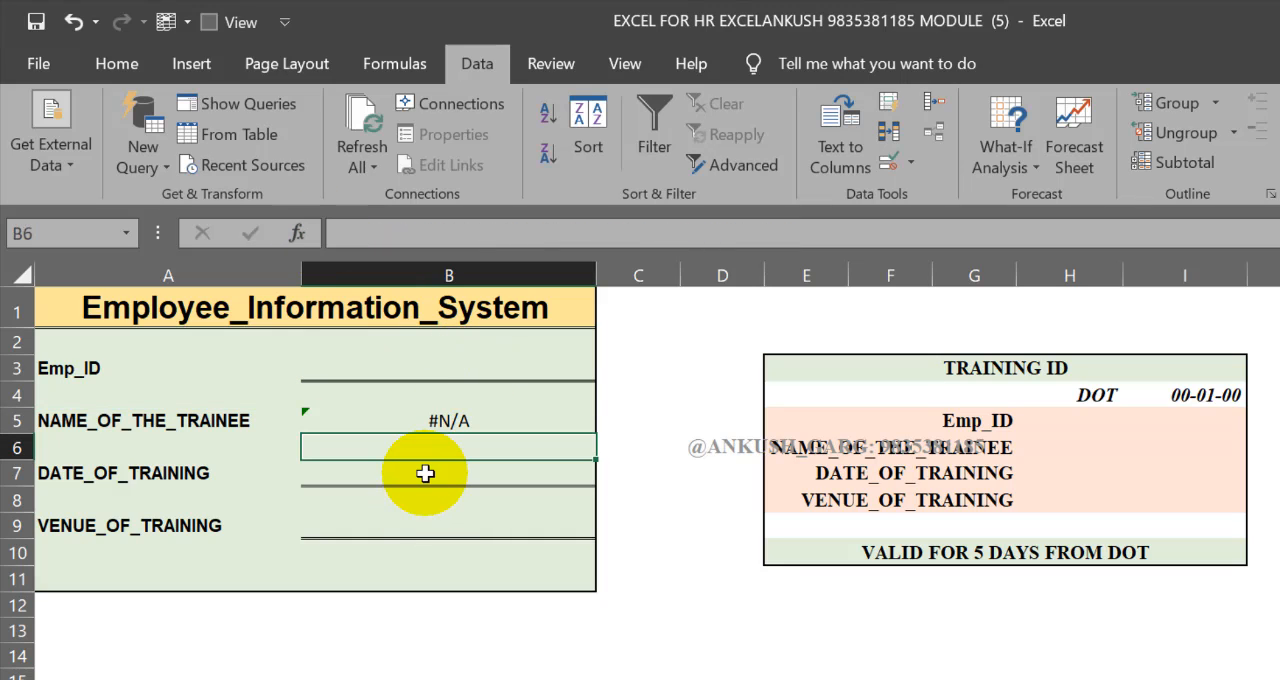
double_click(520, 474)
key("ctrl+v")
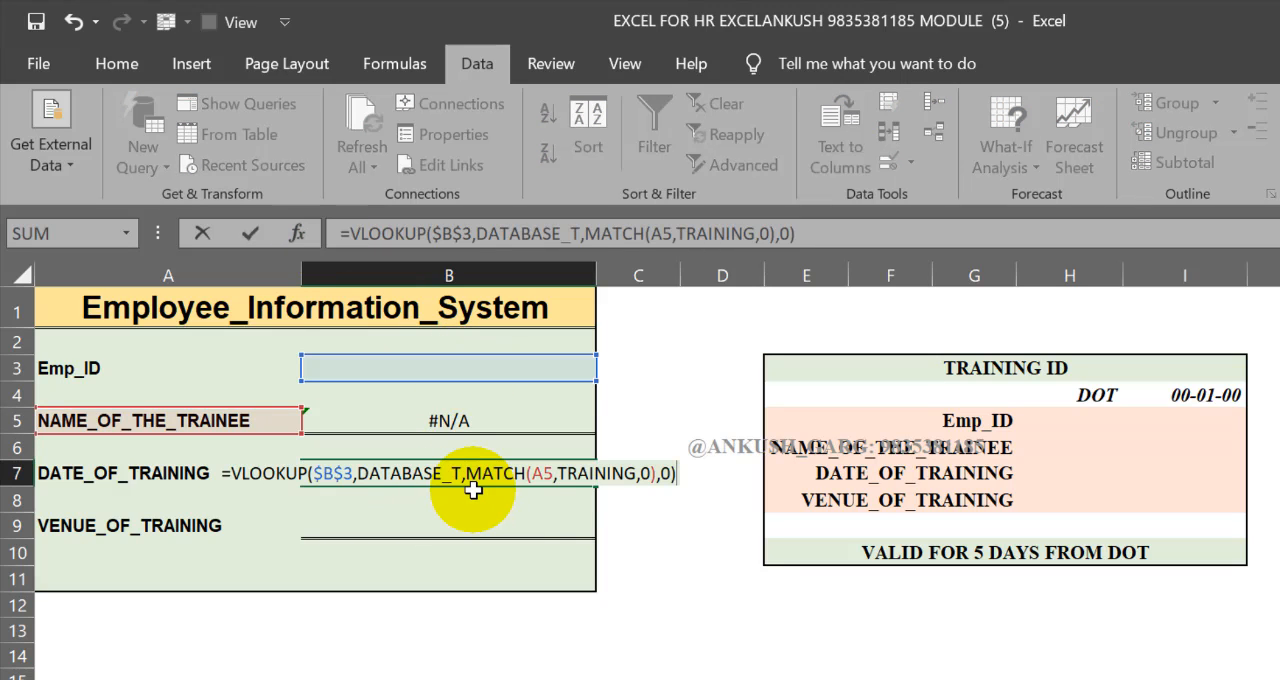
left_click(551, 473)
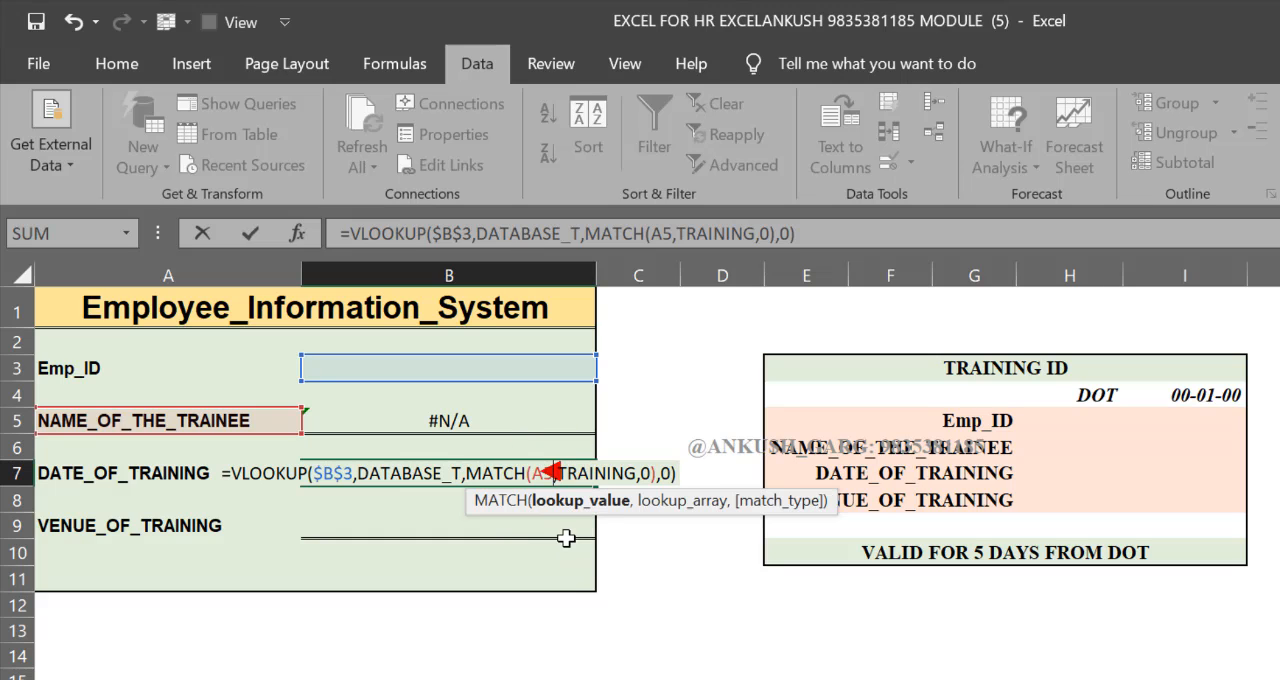
left_click(150, 474)
key("Return")
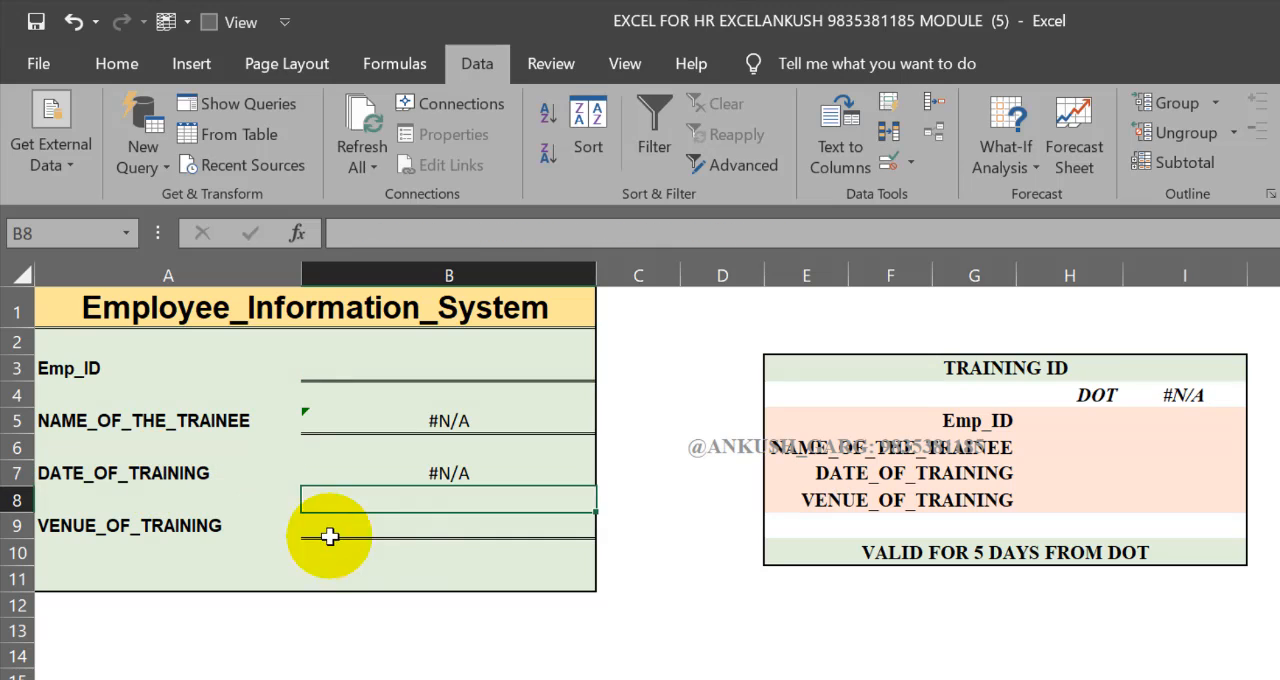
Paste the copied VLOOKUP formula into VENUE_OF_TRAINING cell B9 and change the MATCH lookup value to A9
left_click(406, 530)
double_click(499, 524)
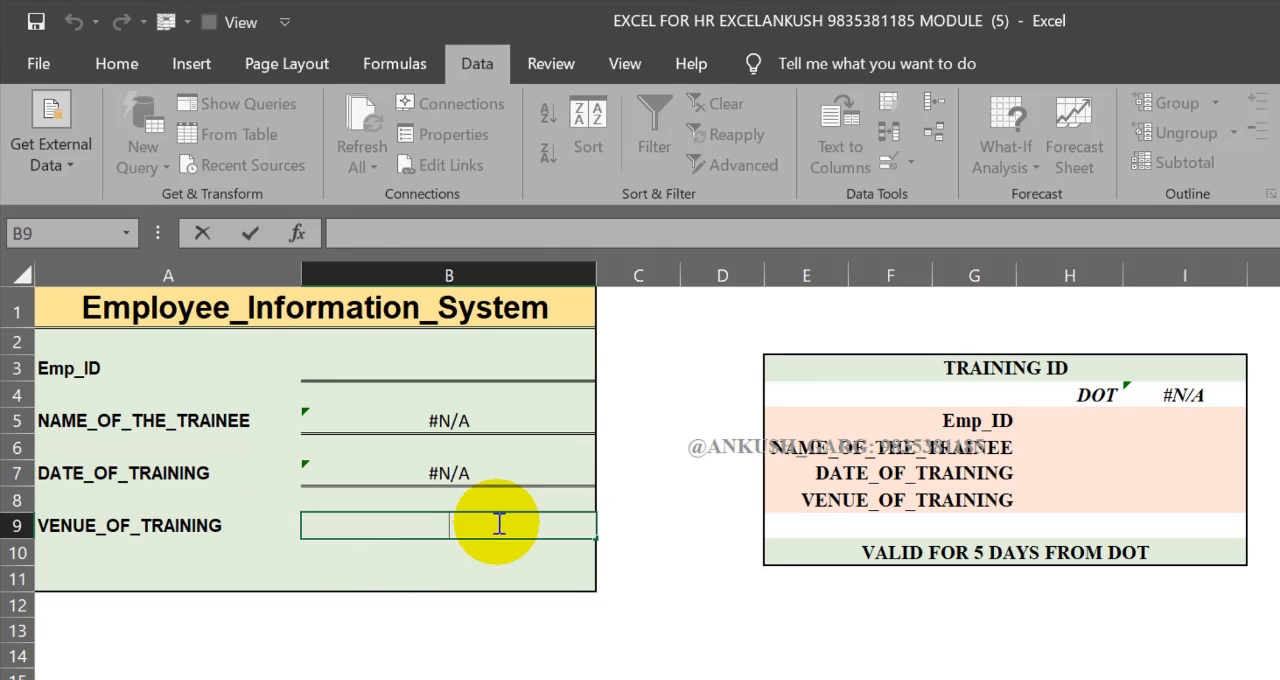
key("ctrl+v")
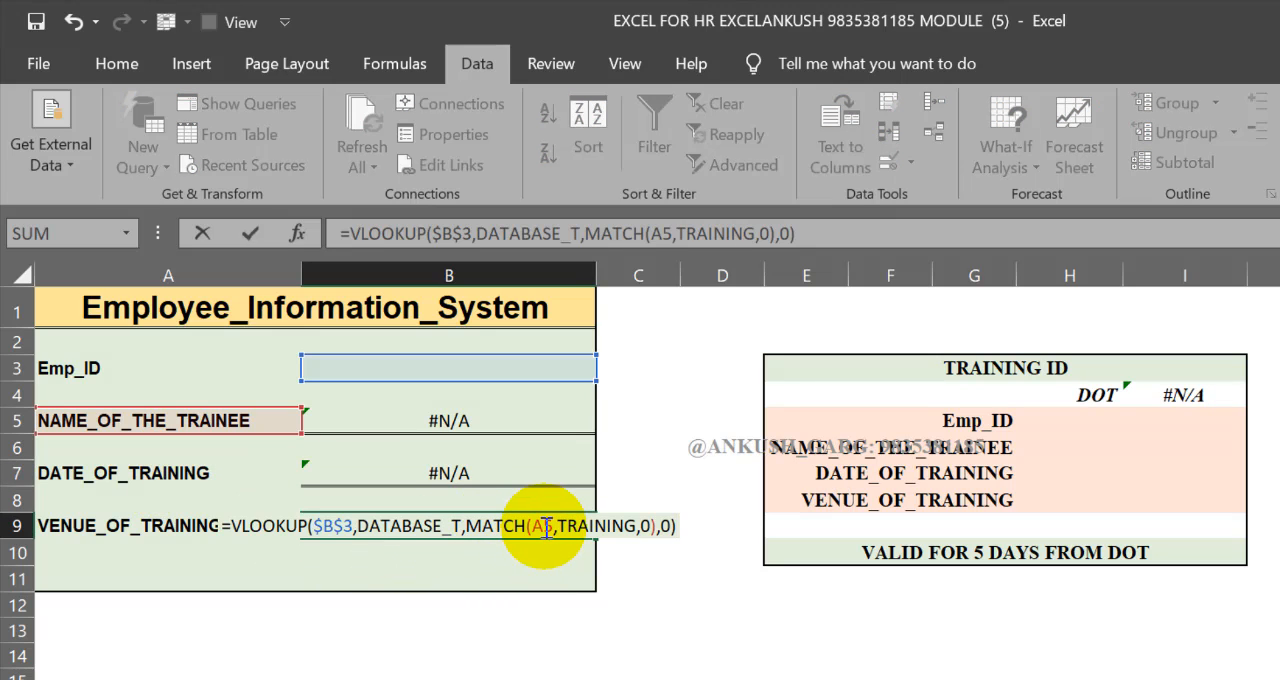
left_click(545, 527)
double_click(545, 527)
key("BackSpace")
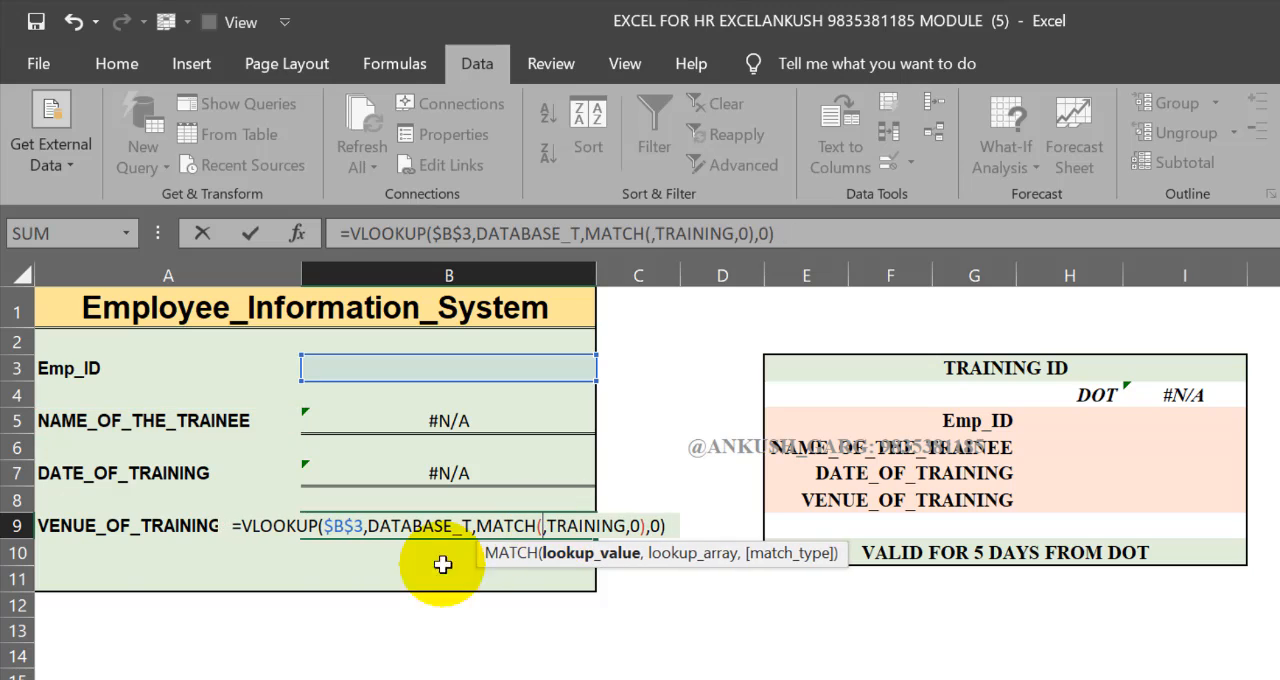
left_click(138, 527)
key("Return")
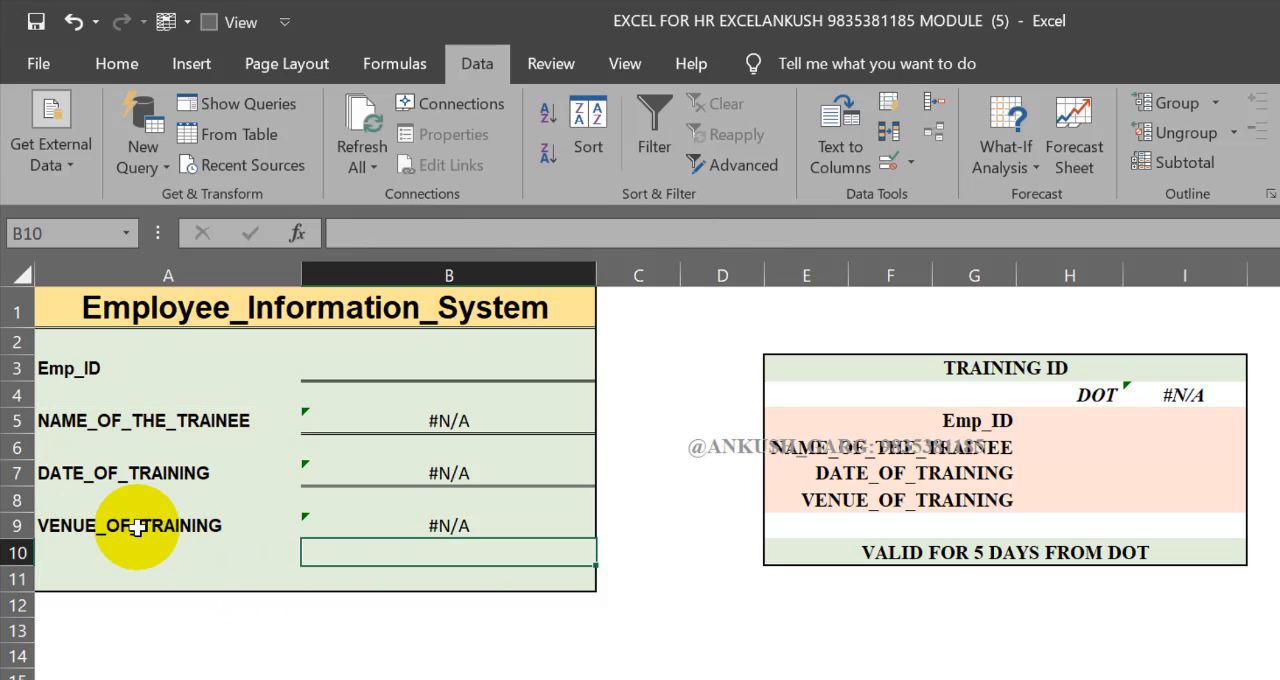
Test the form's lookups by choosing two different employee IDs in turn from B3's list
left_click(337, 379)
left_click(607, 369)
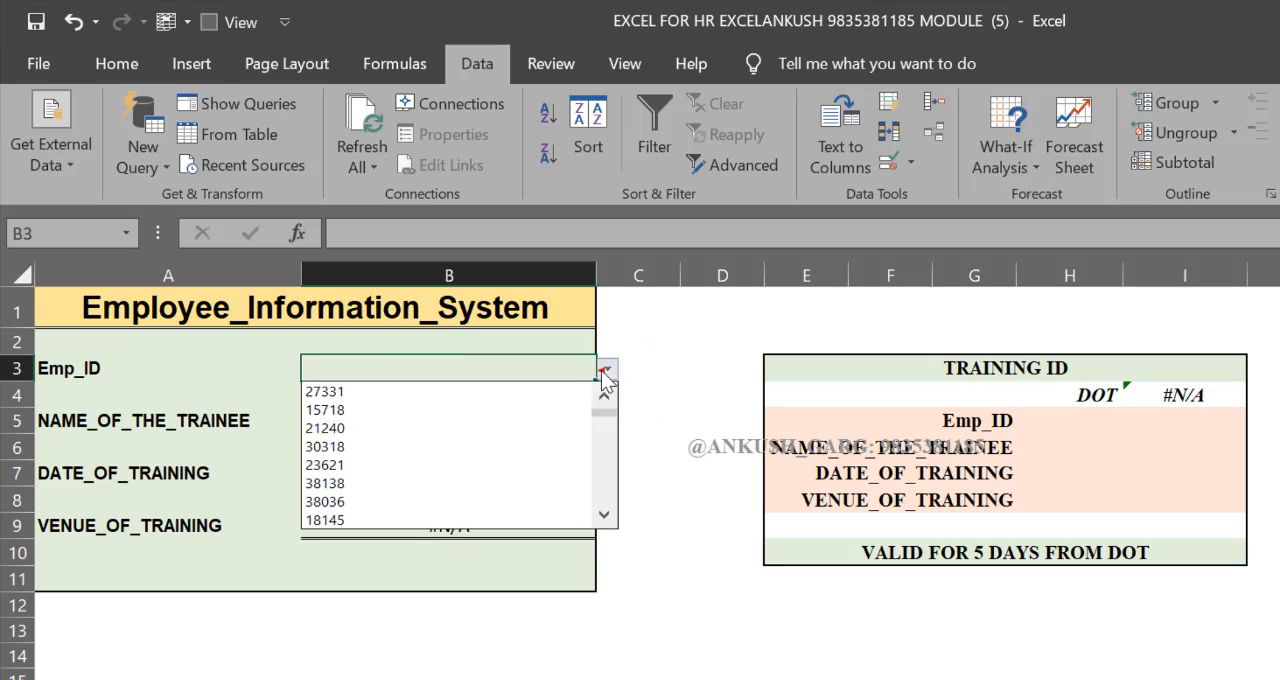
left_click(549, 443)
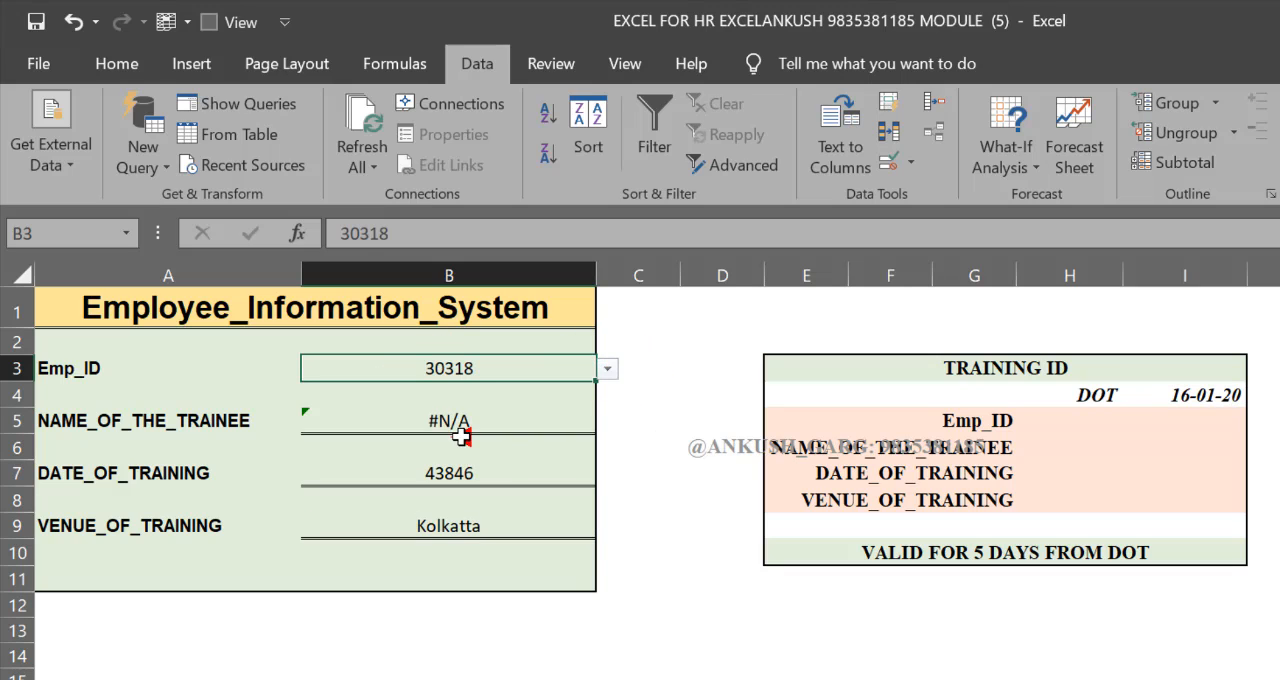
left_click(607, 369)
left_click(479, 456)
Inspect the VLOOKUP and MATCH arguments of the trainee name formula in B5
left_click(480, 428)
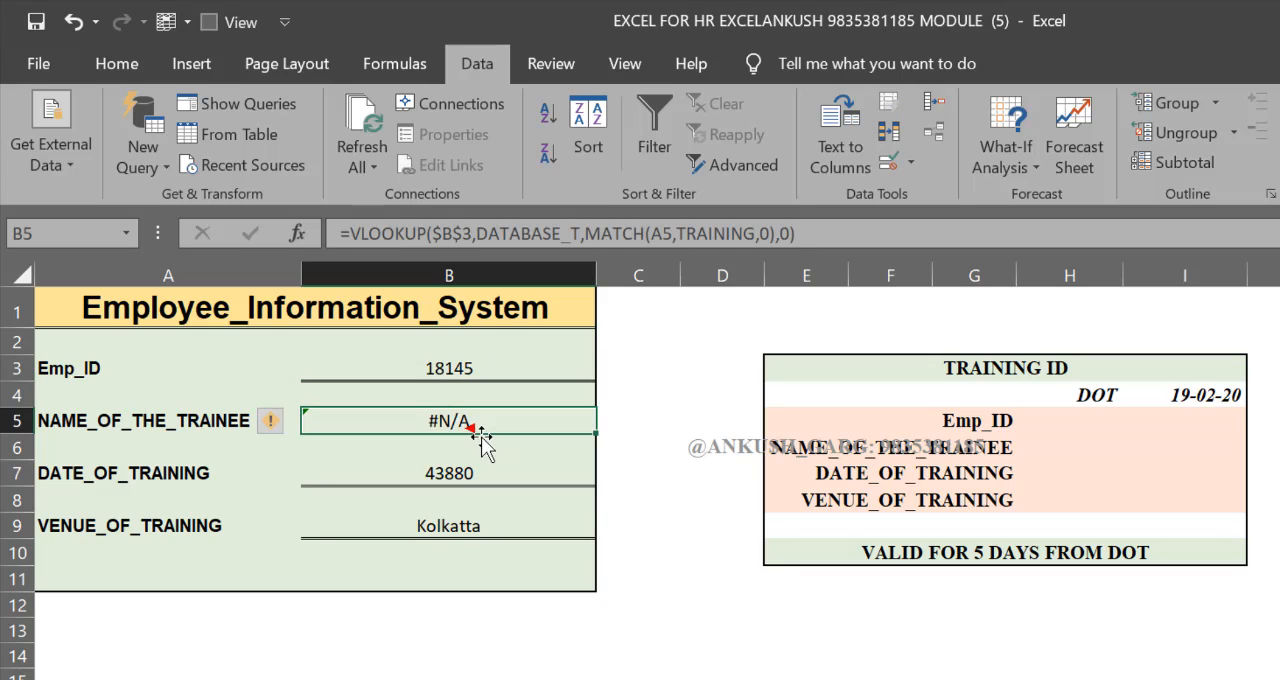
left_click(480, 438)
double_click(479, 422)
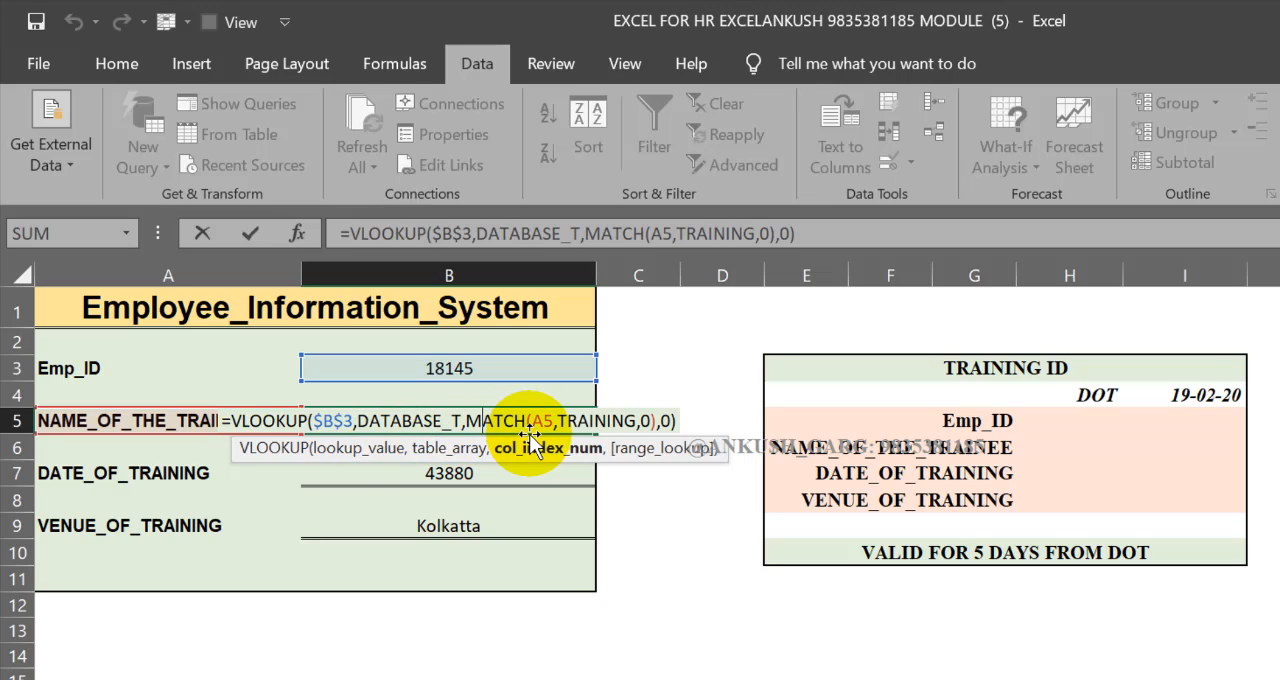
key("Return")
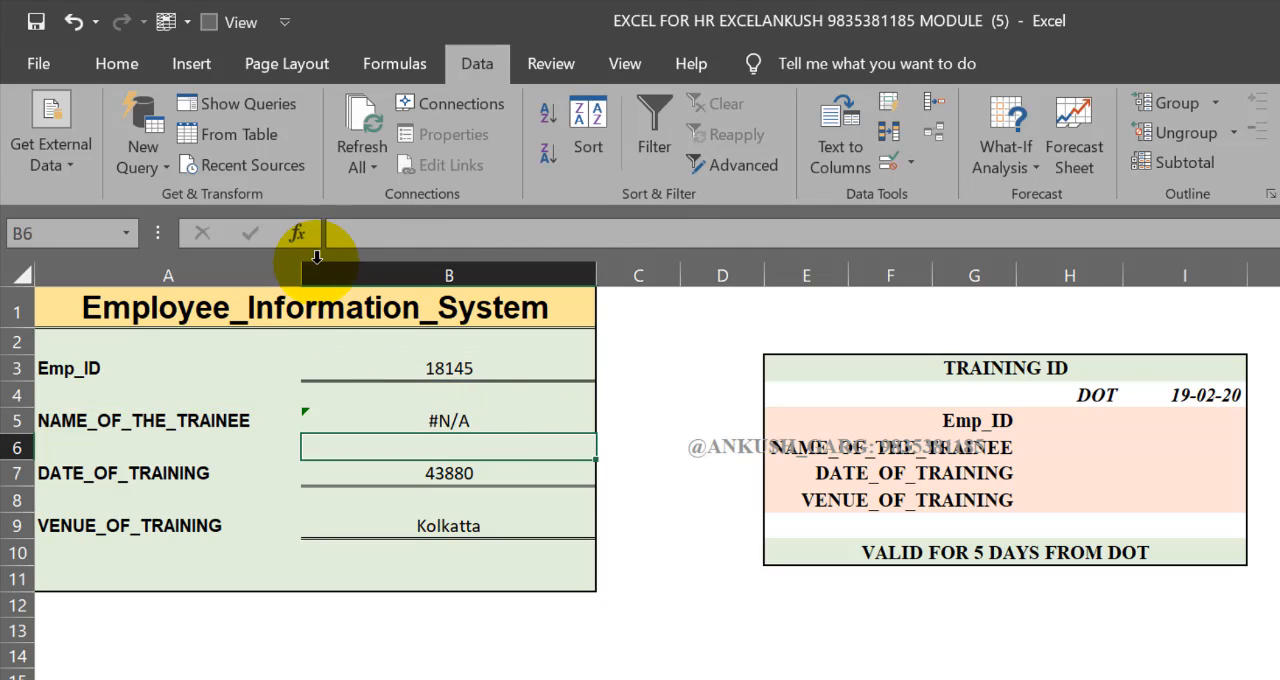
Widen column A of the form and copy the header text NAME_OF_TRAINEE from B3 of the training database sheet
left_click_drag(301, 274, 345, 274)
left_click(214, 427)
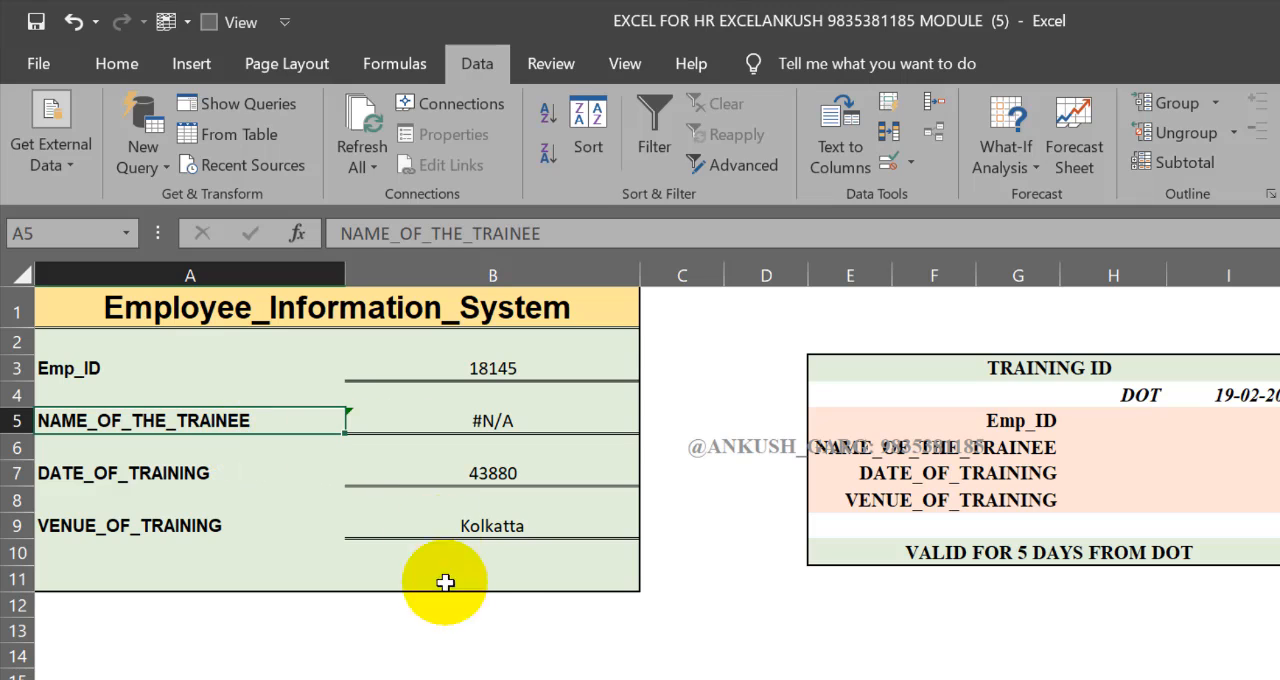
key("ctrl+Page_Up")
scroll(480, 664, "up", 1)
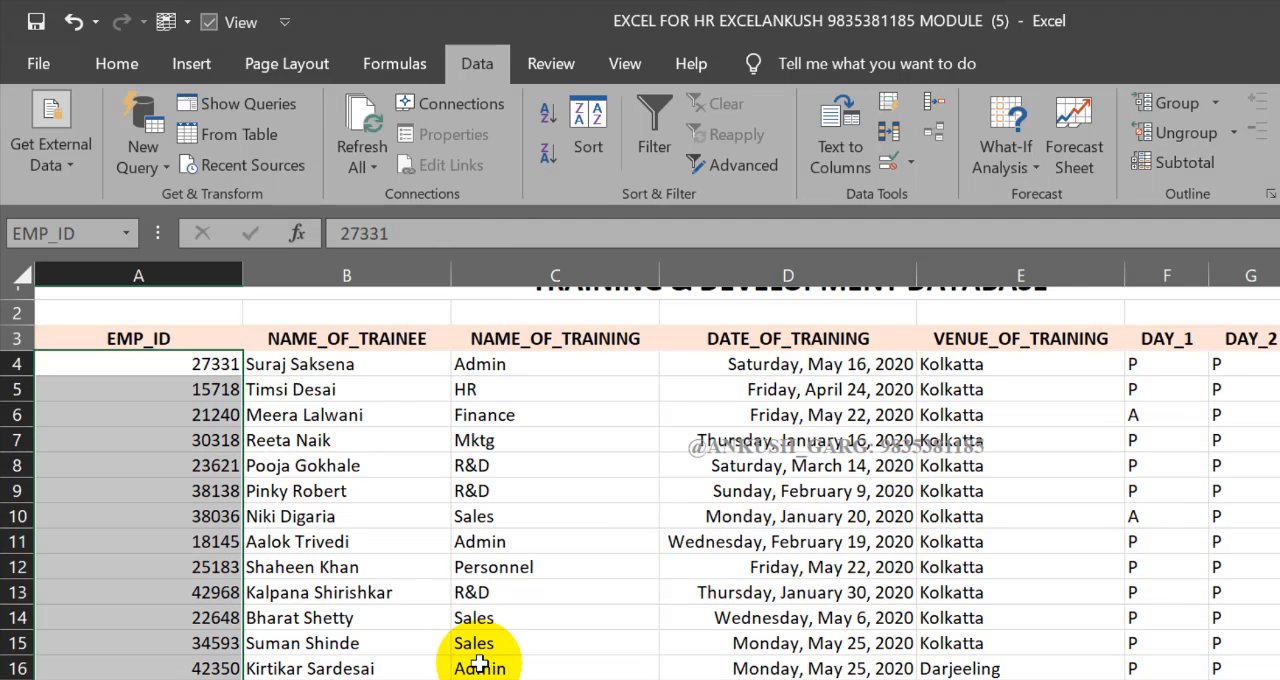
left_click(415, 367)
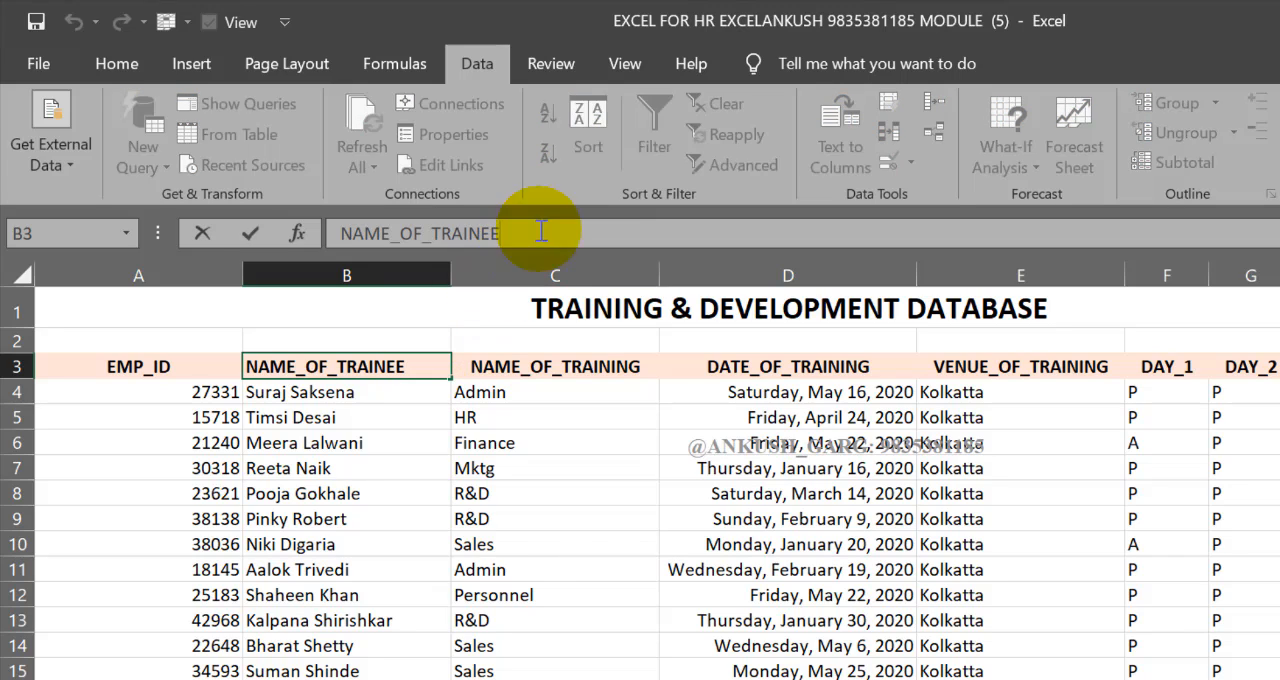
left_click_drag(543, 234, 217, 240)
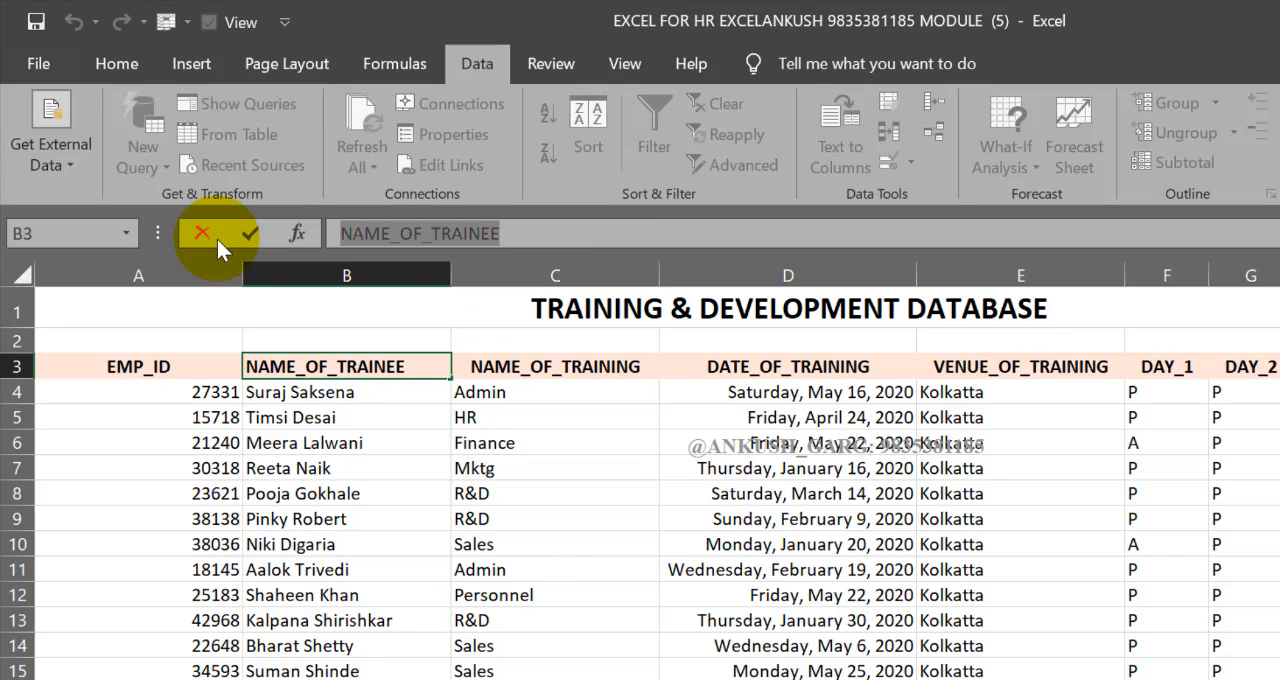
key("Escape")
Replace the label in A5 of the Employee_Information_System form with the copied header text NAME_OF_TRAINEE
key("ctrl+Page_Down")
key("ctrl+Page_Down")
key("ctrl+Page_Down")
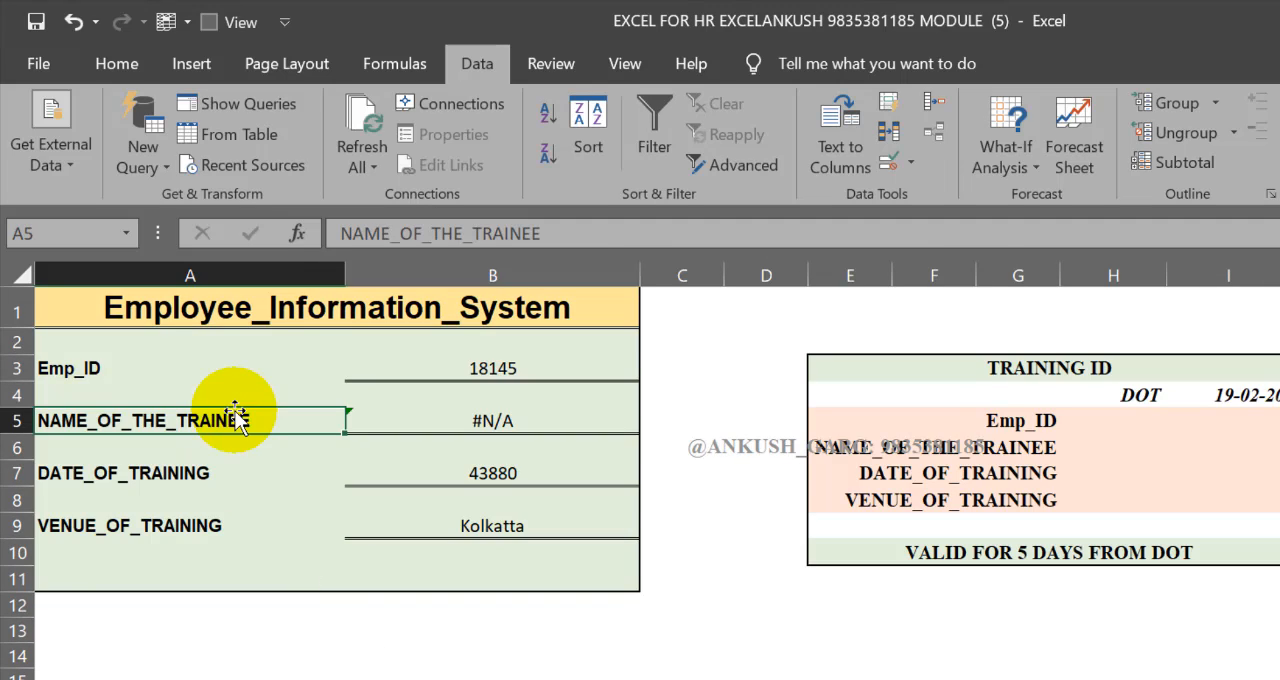
double_click(236, 414)
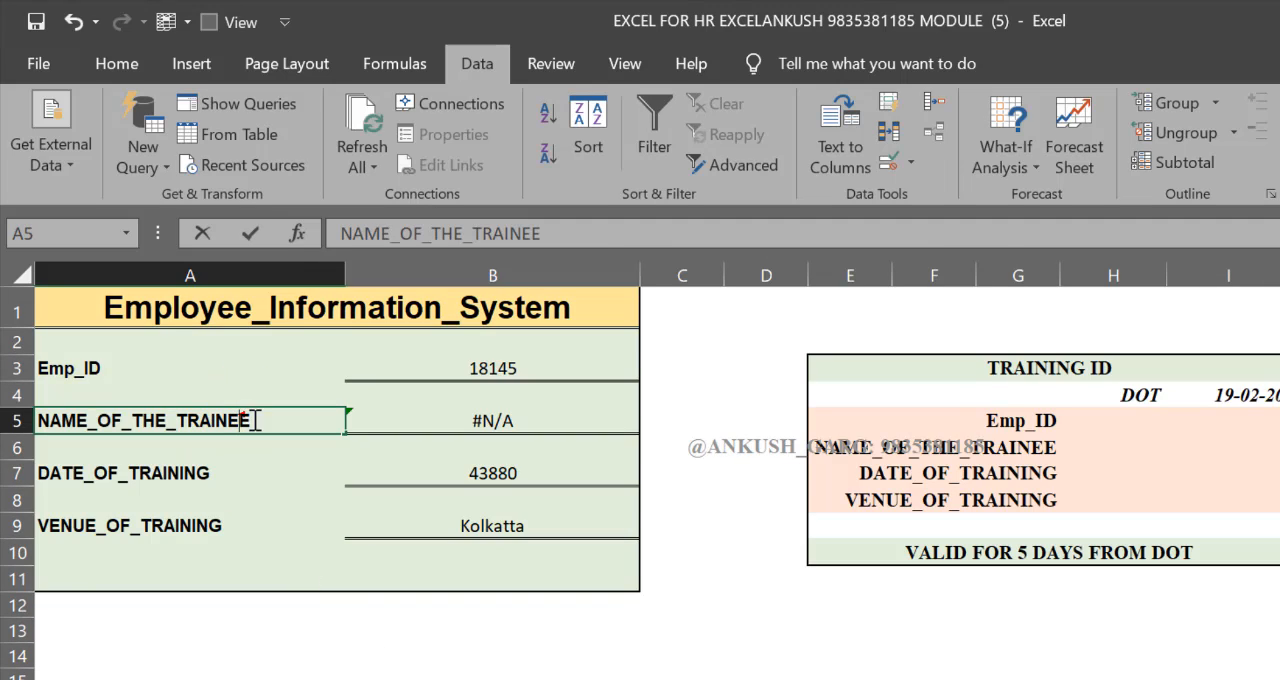
key("ctrl+v")
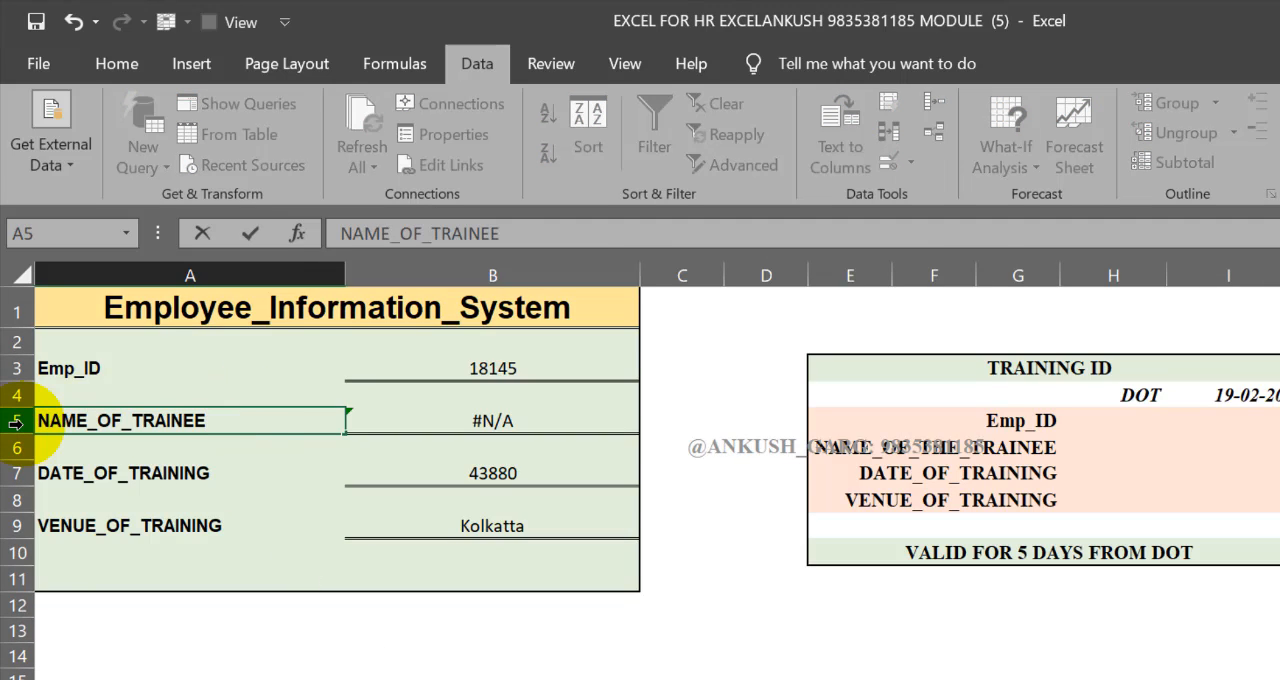
key("Return")
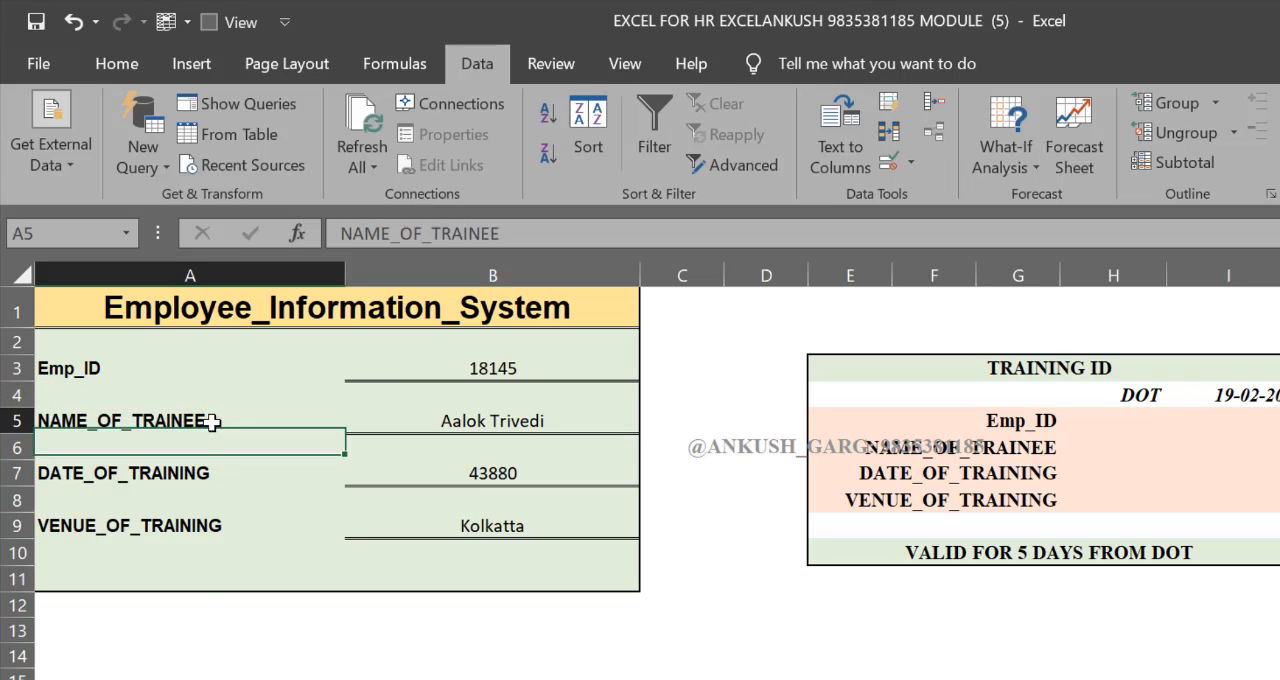
Compare the form's A5 label with the training database header and review the lookup formula in B5
left_click(212, 423)
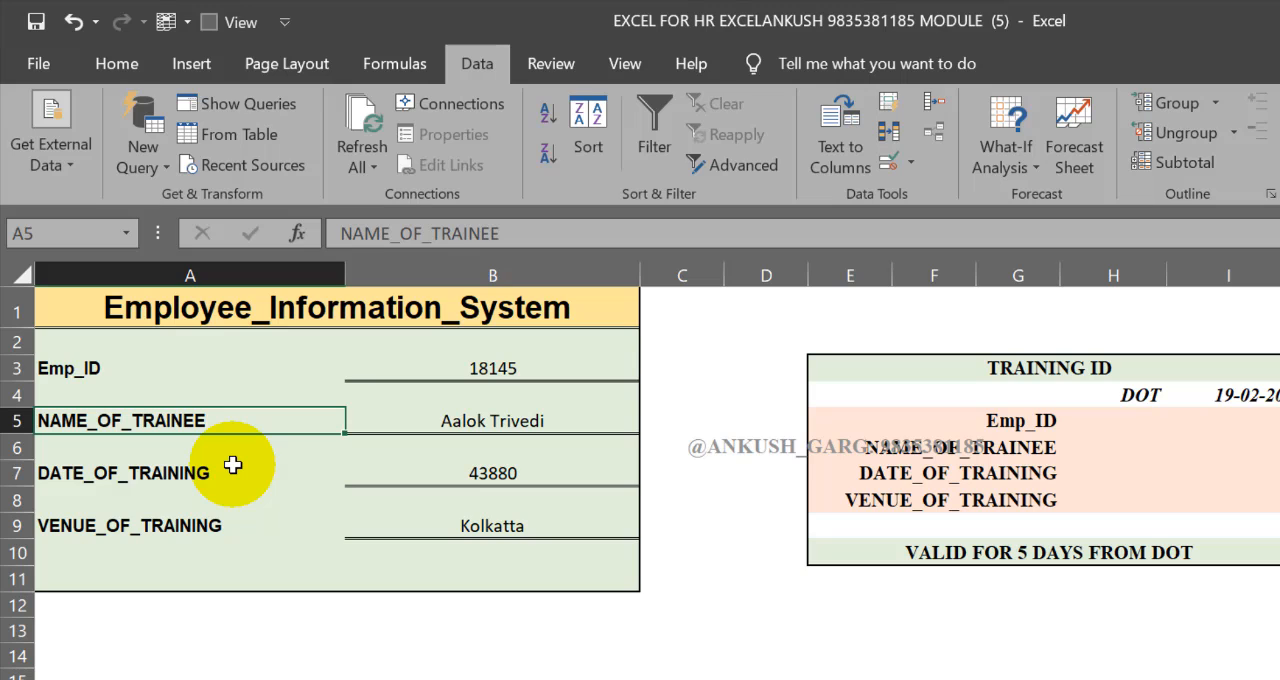
key("ctrl+Page_Up")
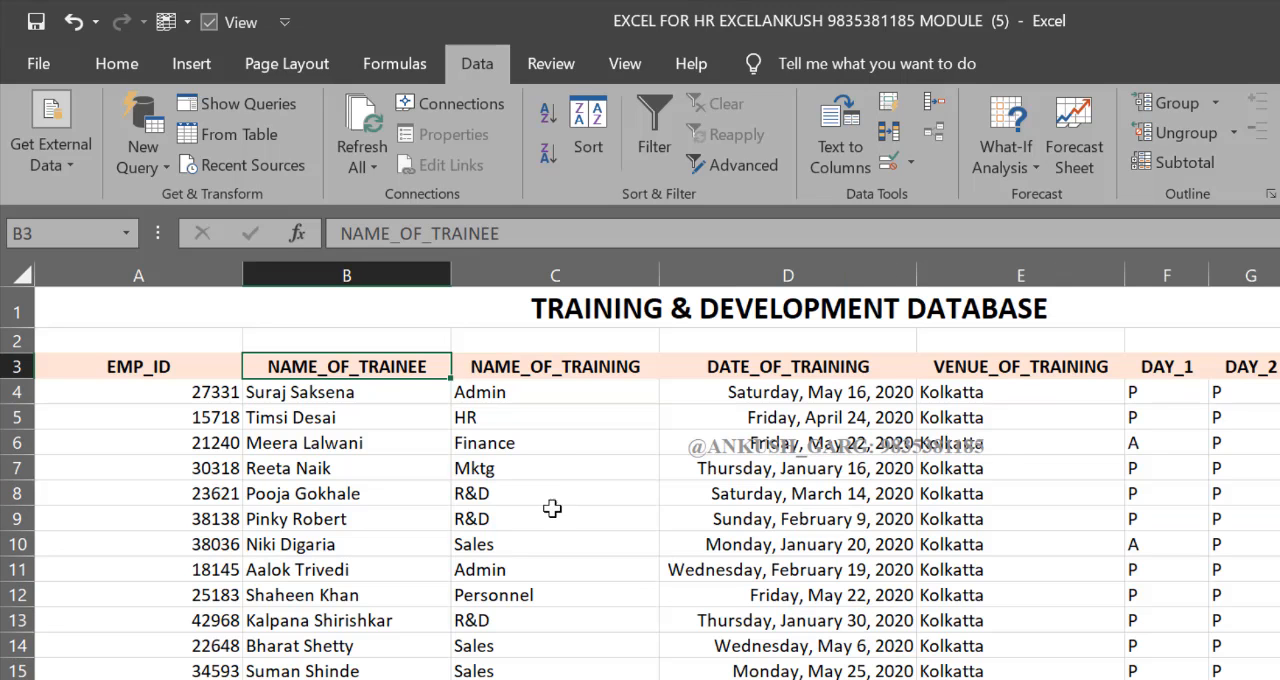
key("ctrl+Page_Down")
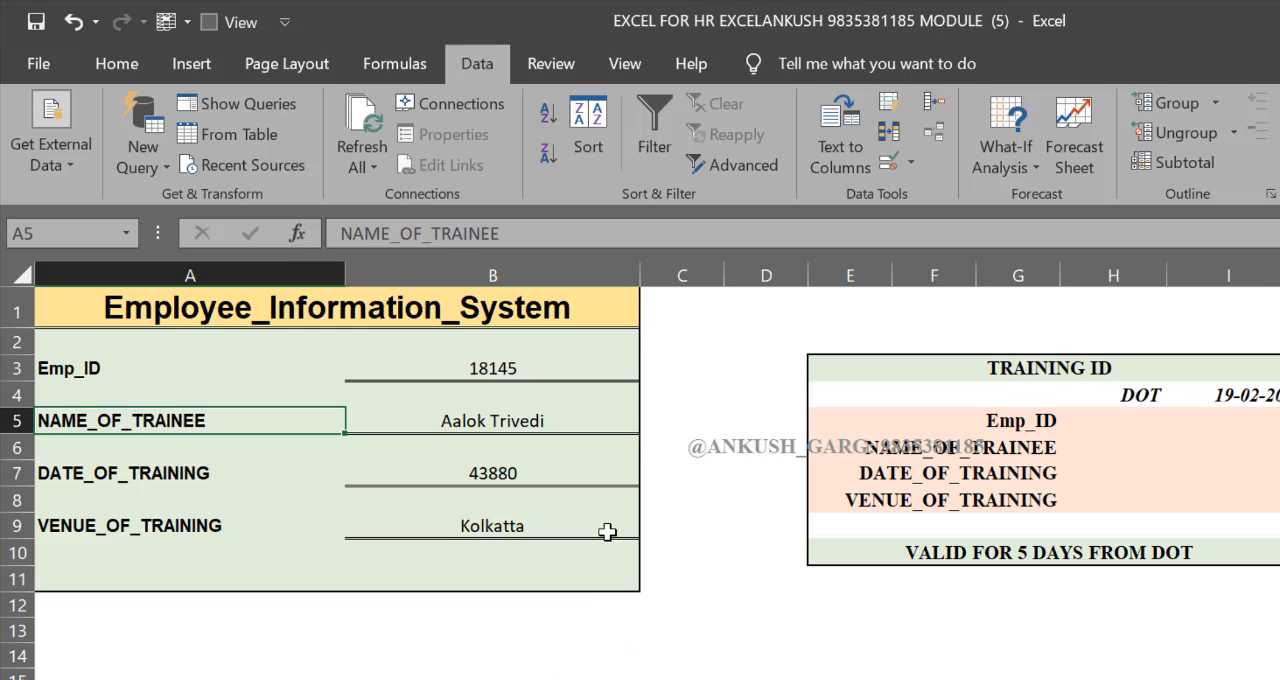
left_click(571, 421)
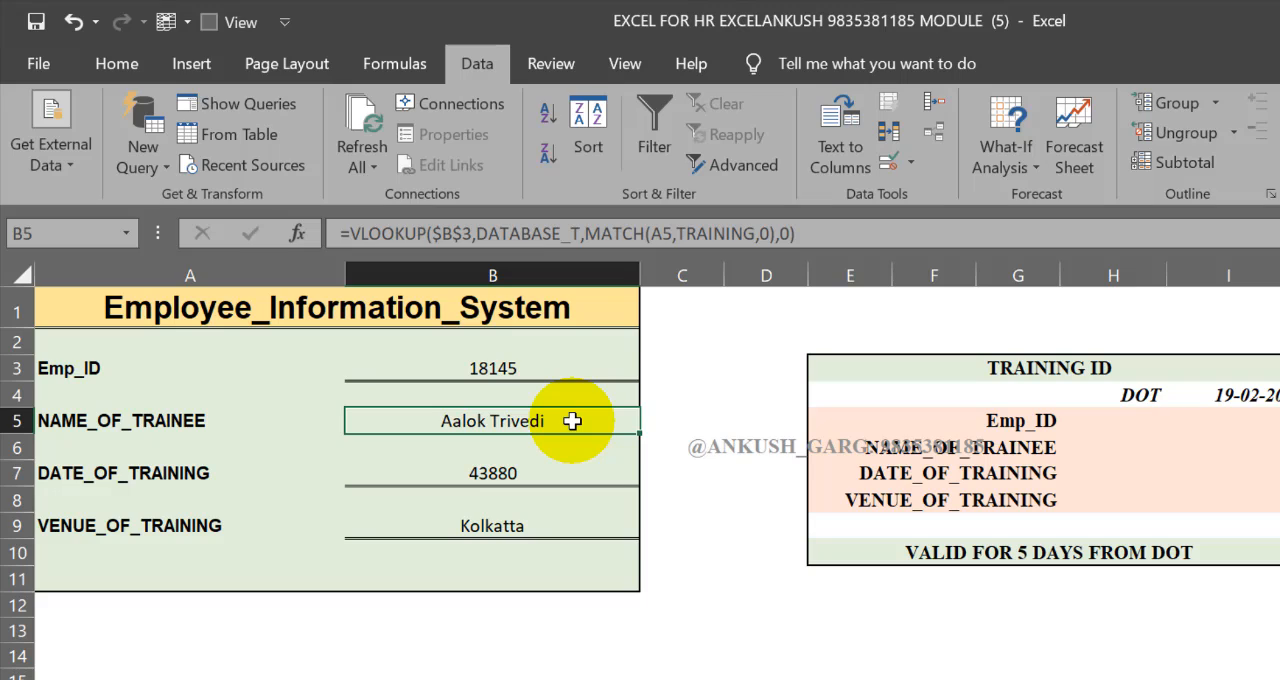
Format the DATE_OF_TRAINING result in B7 as Long Date
left_click(527, 471)
left_click(151, 68)
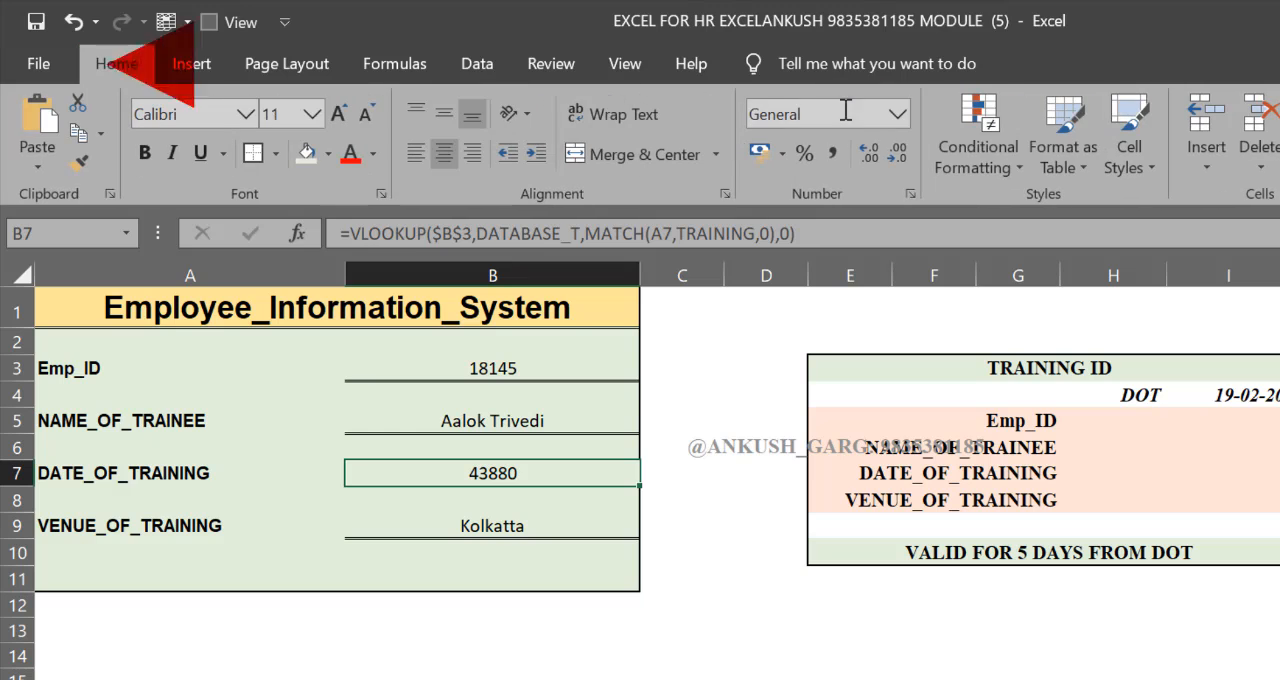
left_click(897, 112)
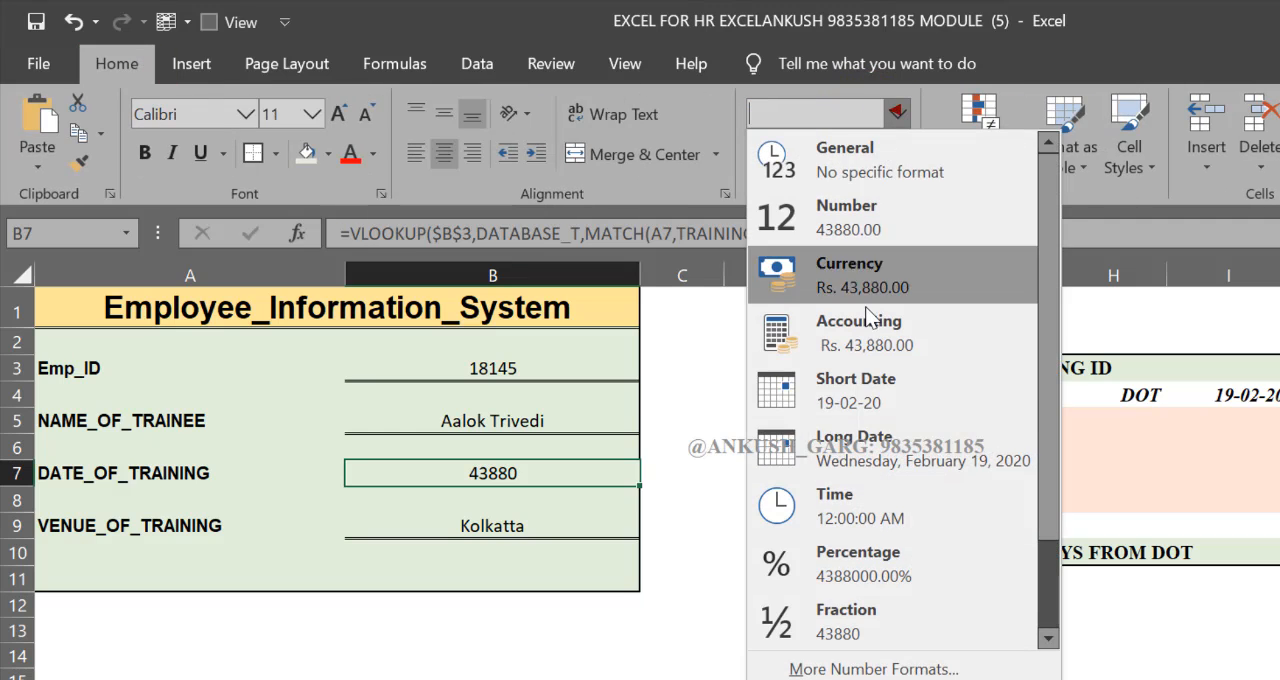
left_click(857, 443)
Link the TRAINING ID card's Emp_ID cell H5 to B3 and its trainee name cell H6 to B5
left_click(1155, 443)
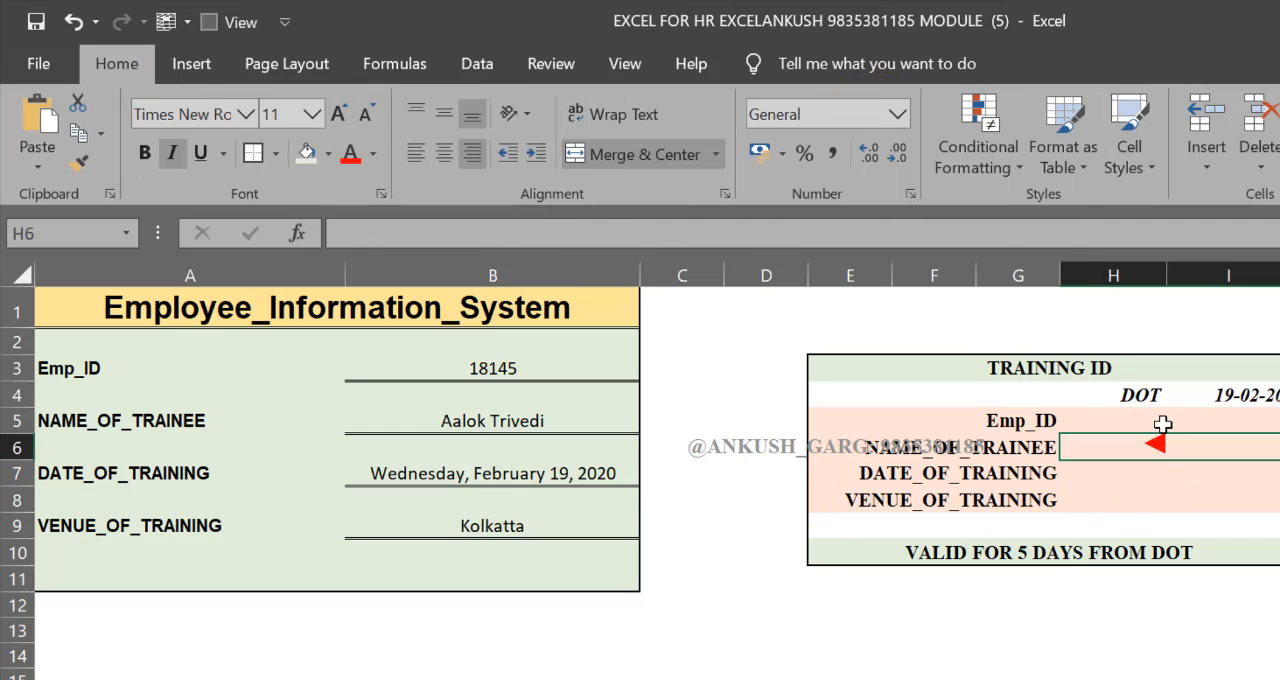
left_click(1163, 424)
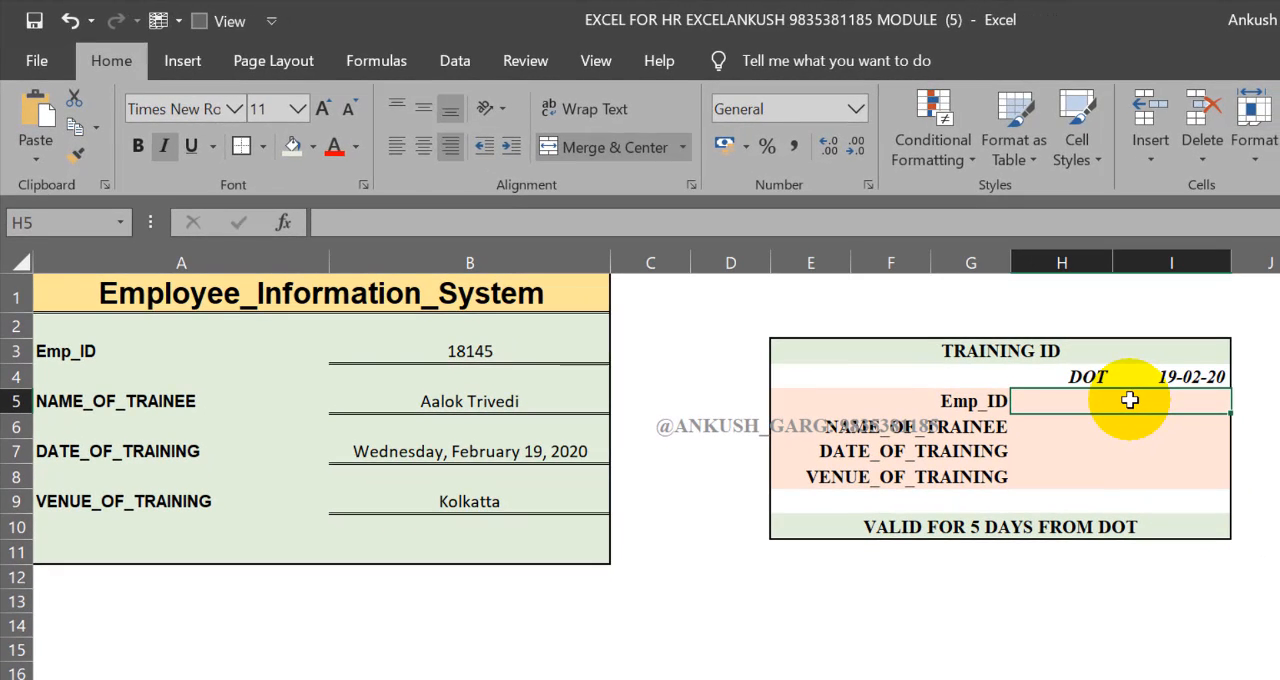
type("=")
left_click(496, 349)
key("Return")
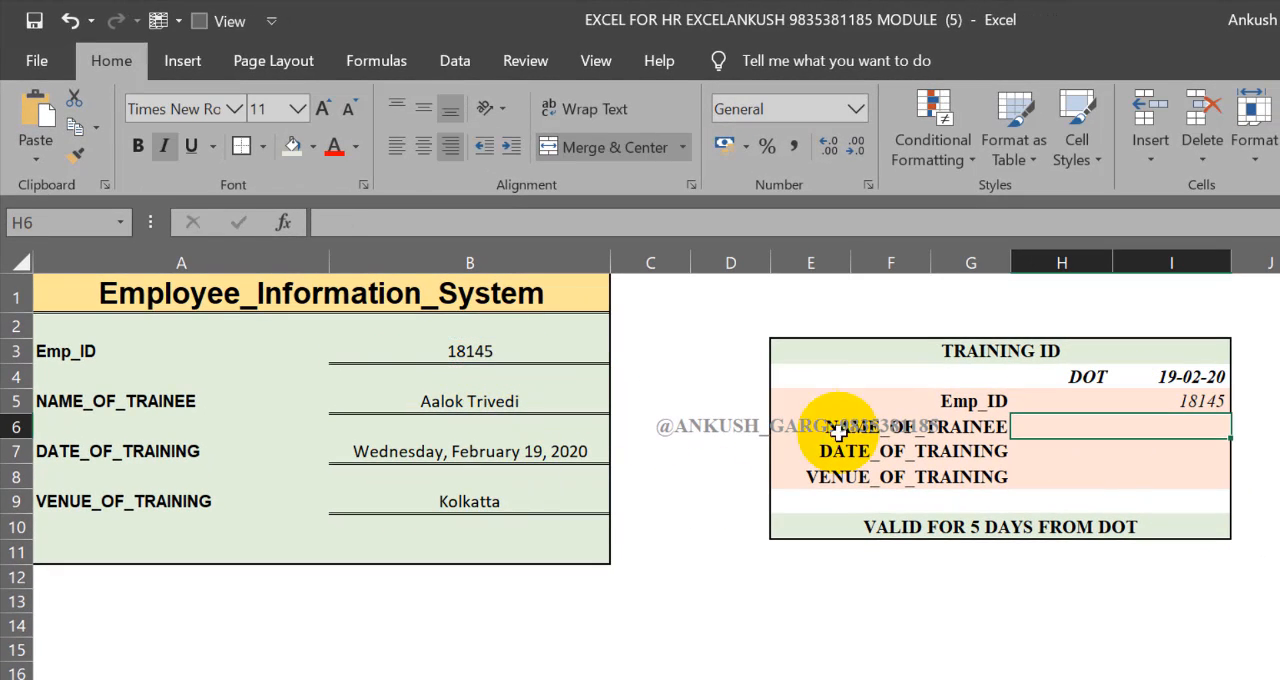
type("=")
left_click(540, 409)
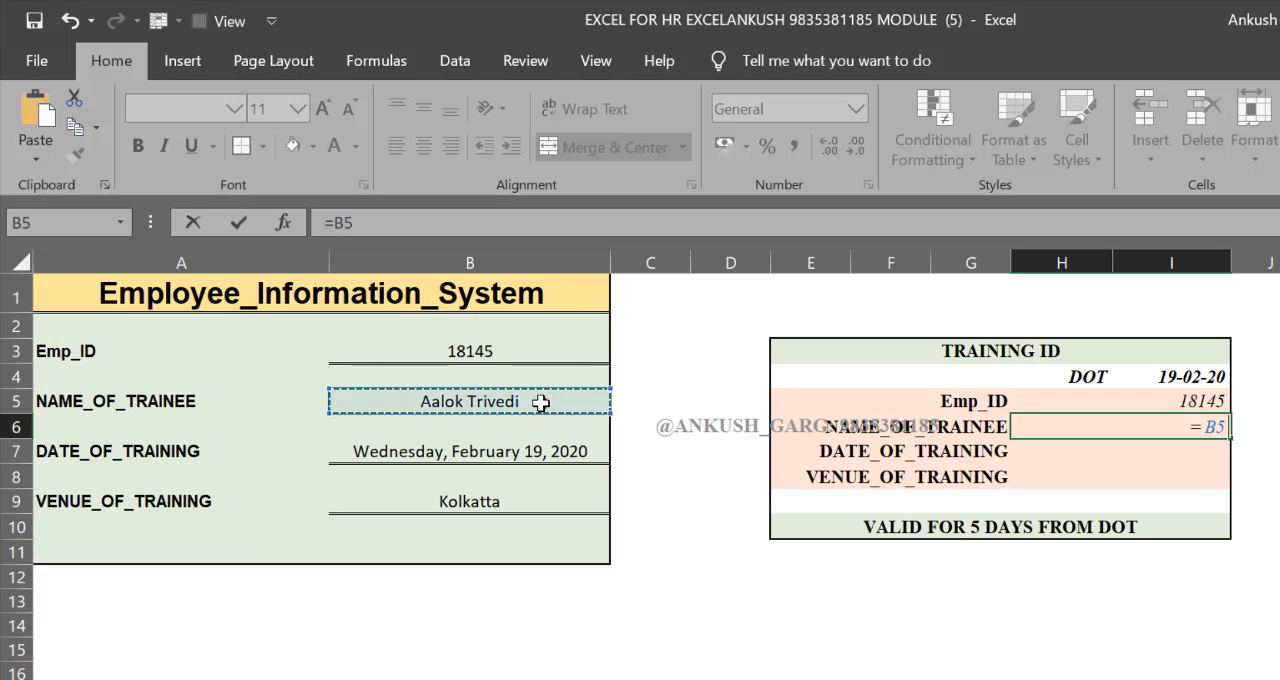
key("Return")
Link the card's DATE_OF_TRAINING cell H7 to B7 and its VENUE_OF_TRAINING cell H8 to B9
type("=")
left_click(510, 449)
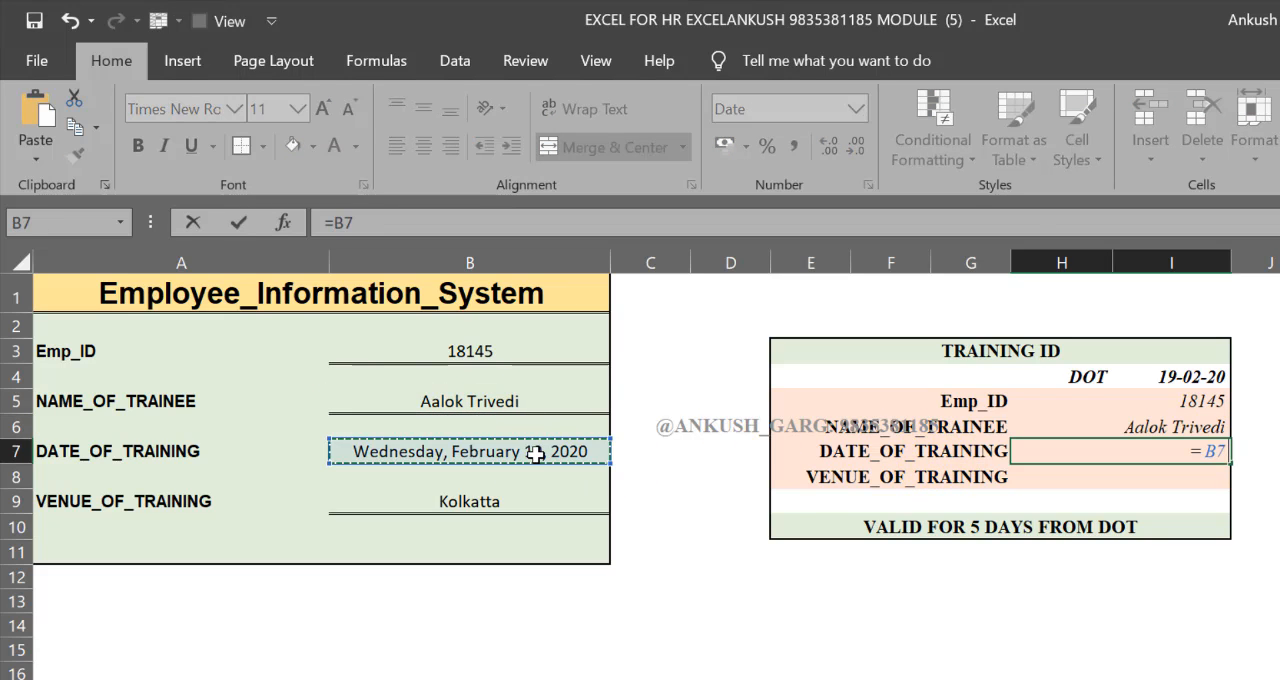
key("Return")
type("=")
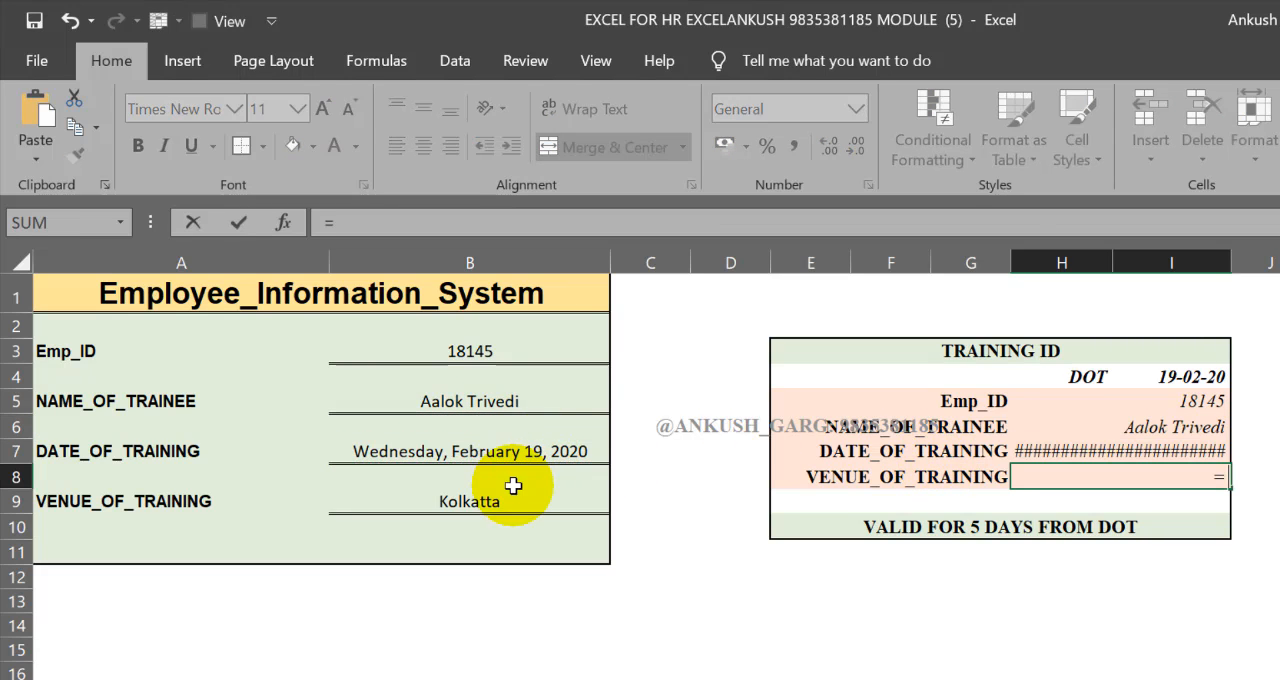
left_click(588, 500)
key("Return")
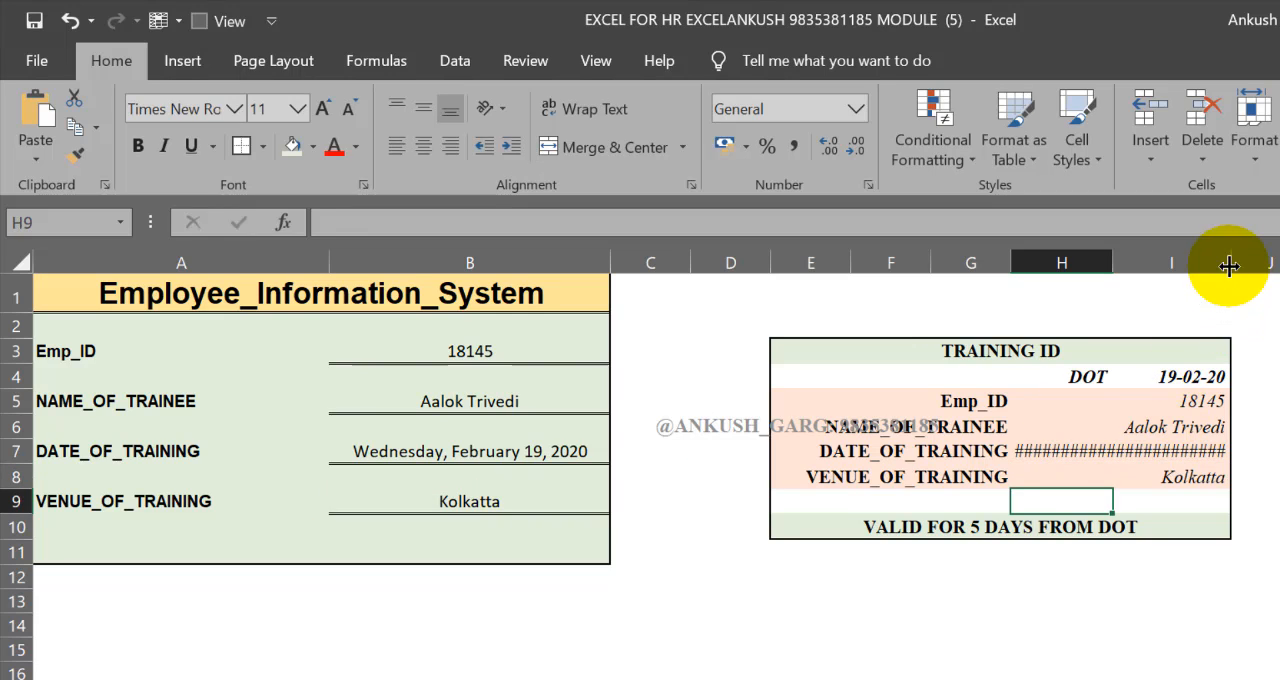
Widen column I to fit the full training date, and select the TRAINING ID card from E3 to I10
left_click_drag(1231, 263, 1268, 263)
left_click(1160, 586)
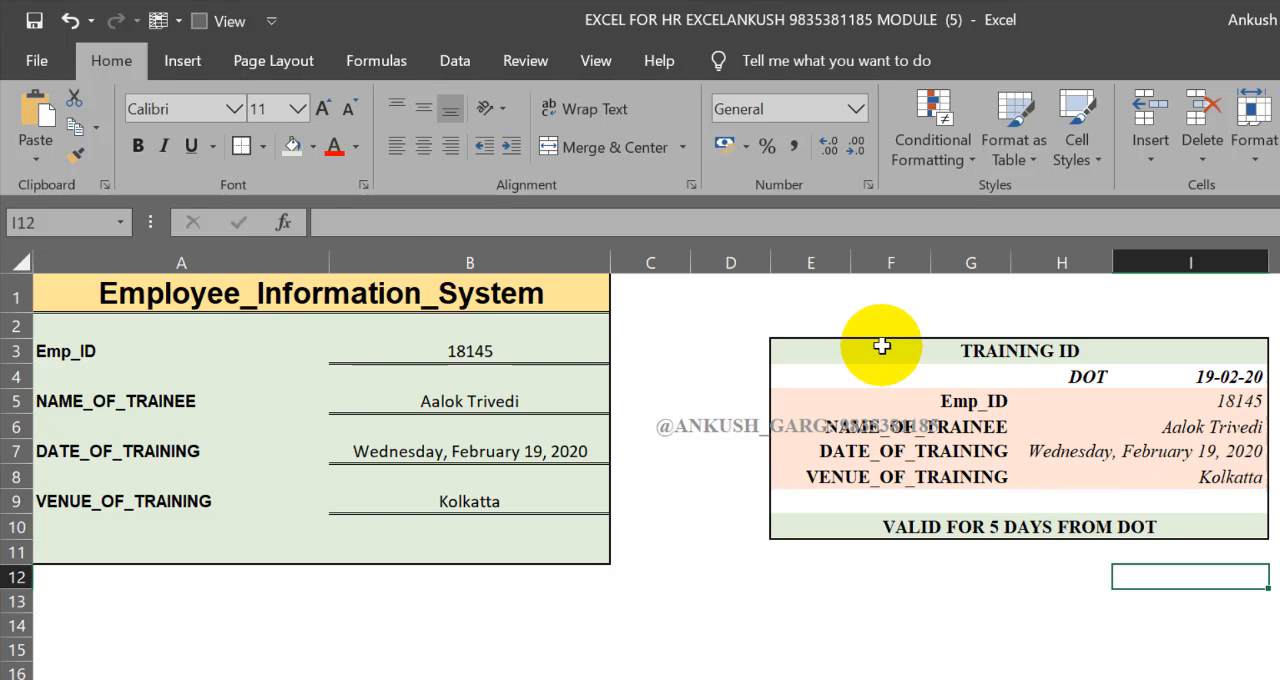
left_click_drag(880, 346, 1085, 521)
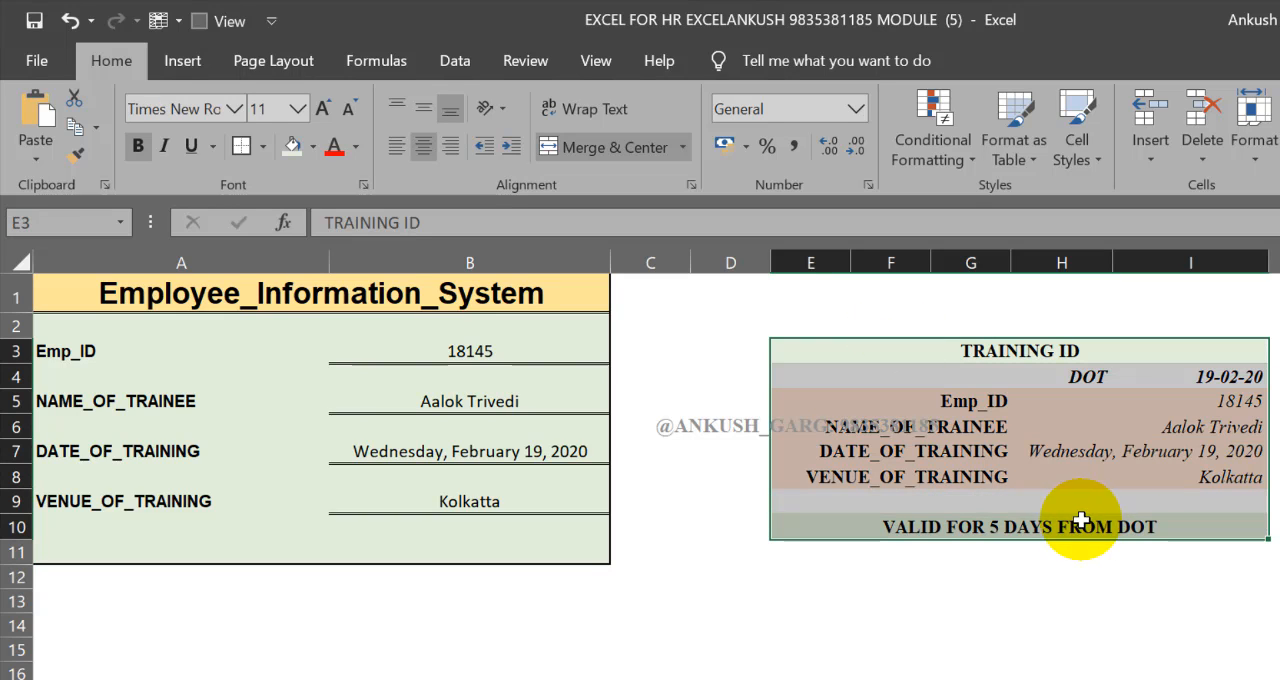
Test the form and the TRAINING ID card by choosing three different employee IDs in turn from B3's list
left_click(470, 350)
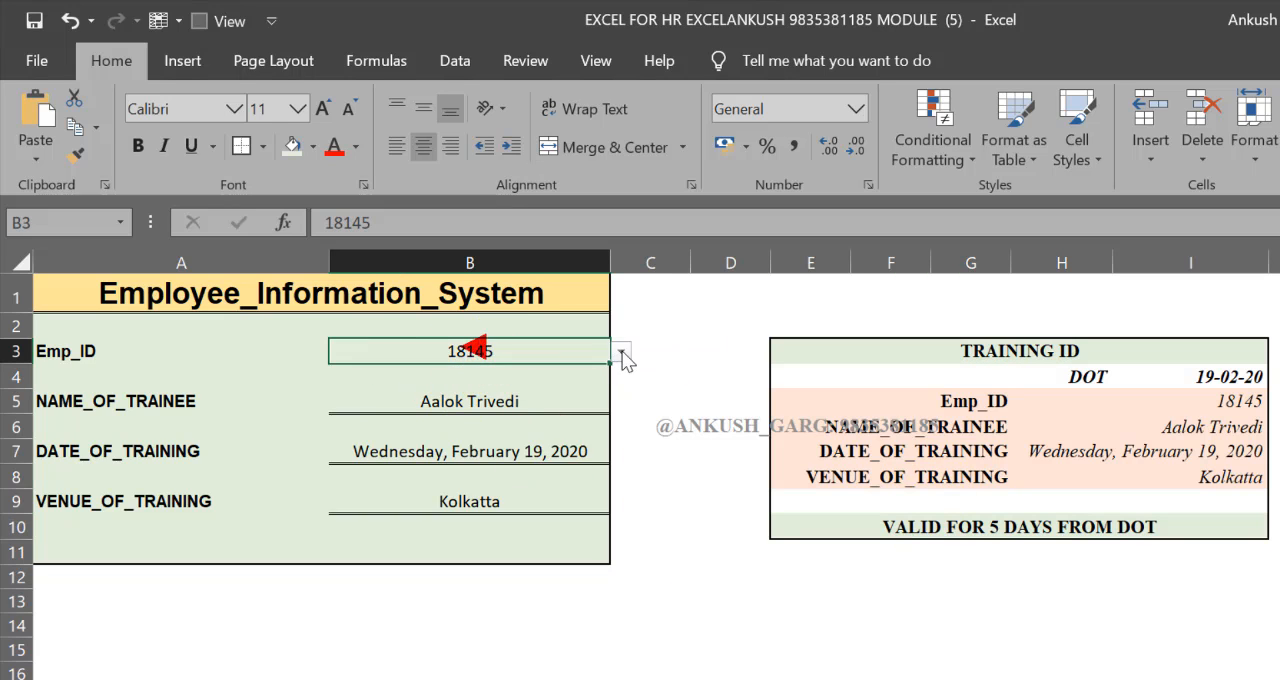
left_click(620, 351)
left_click(473, 446)
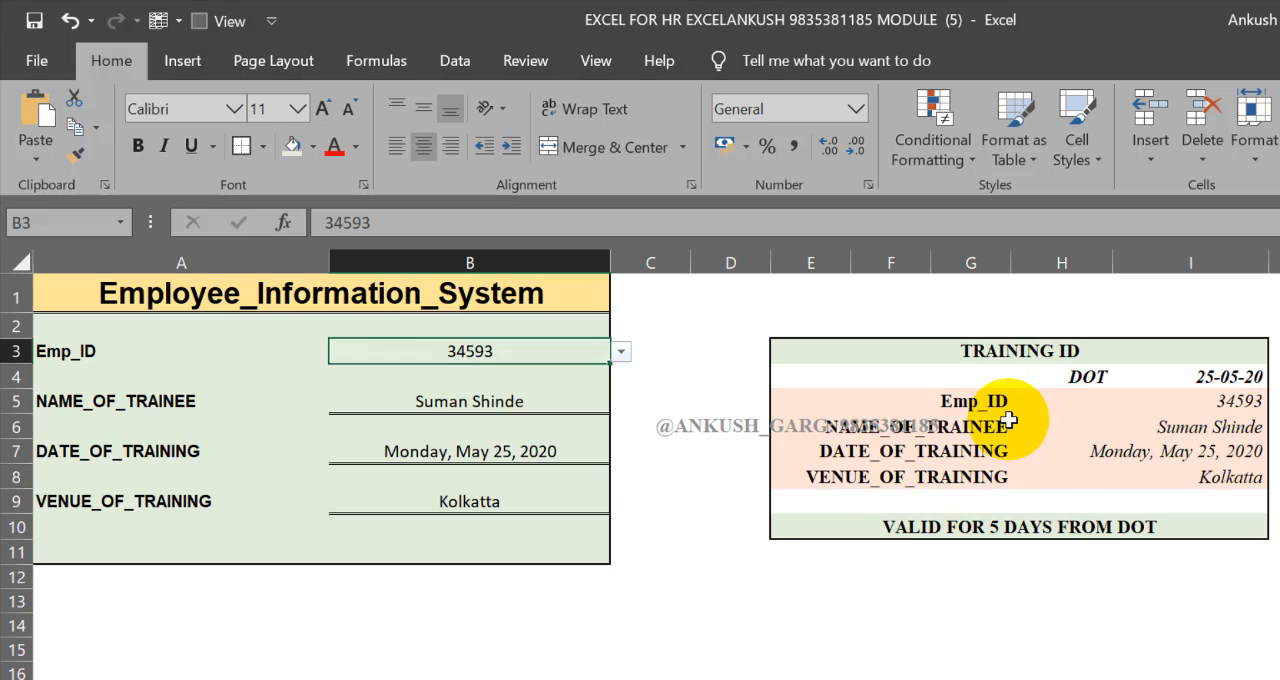
left_click(621, 353)
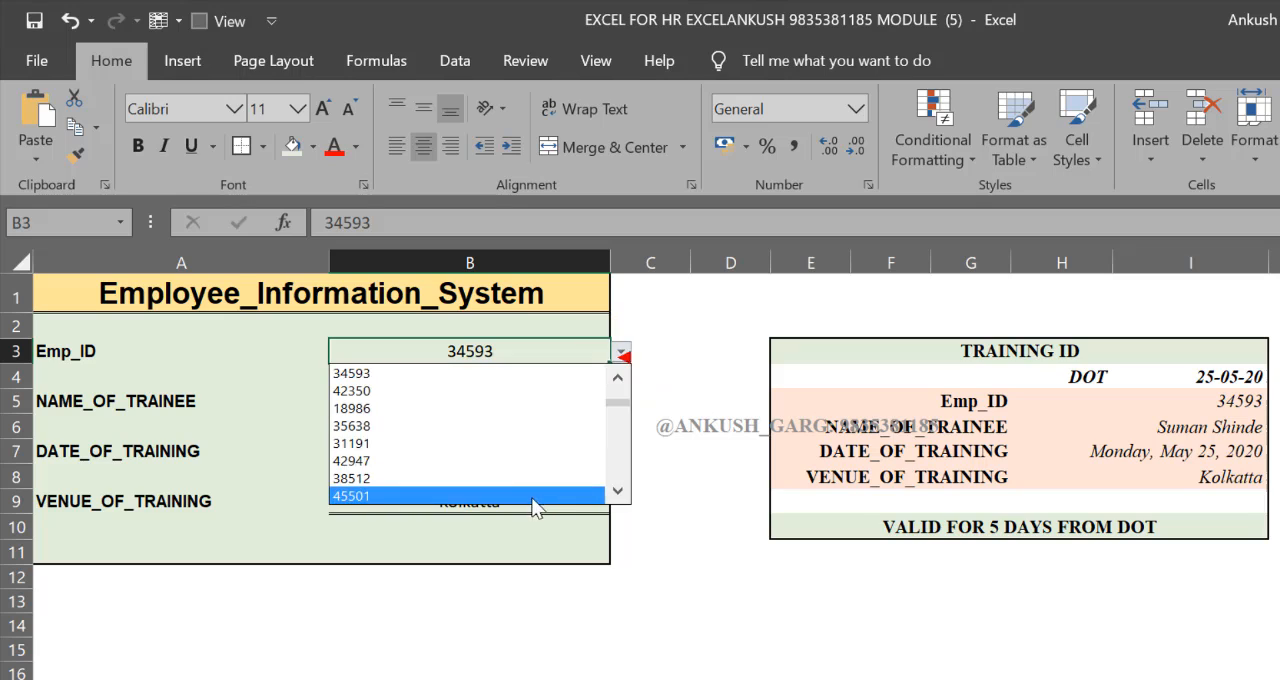
left_click(529, 430)
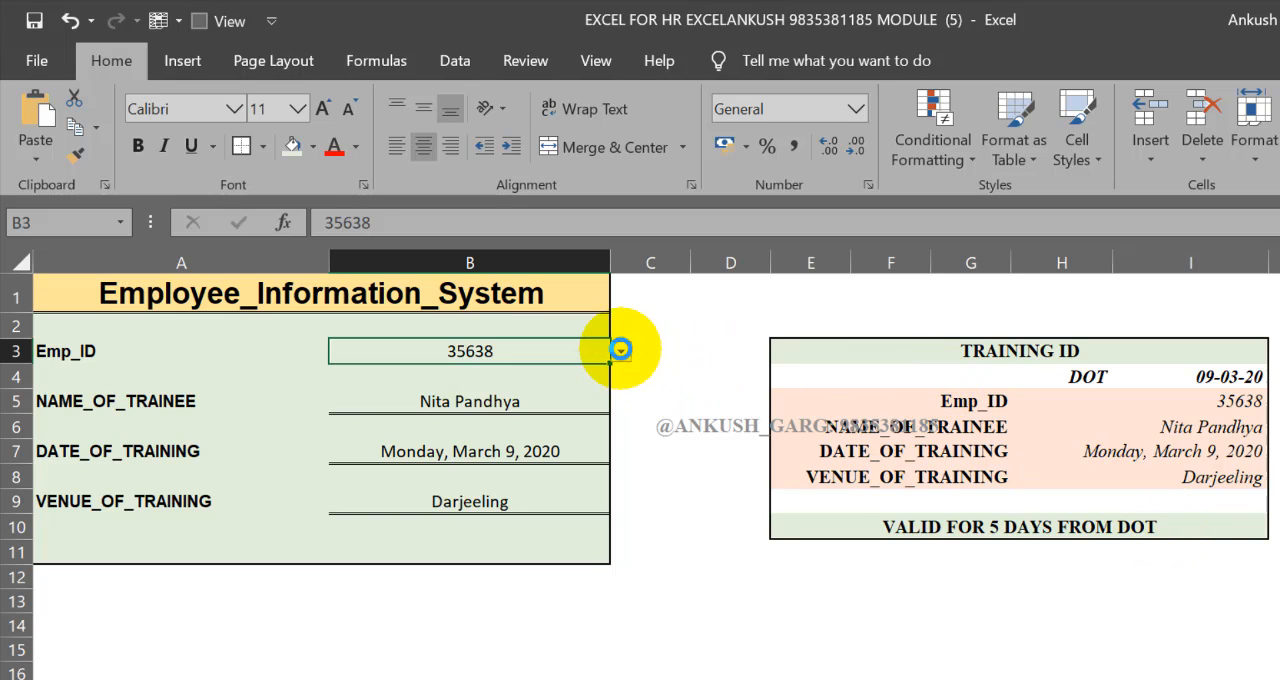
left_click(621, 351)
left_click(463, 457)
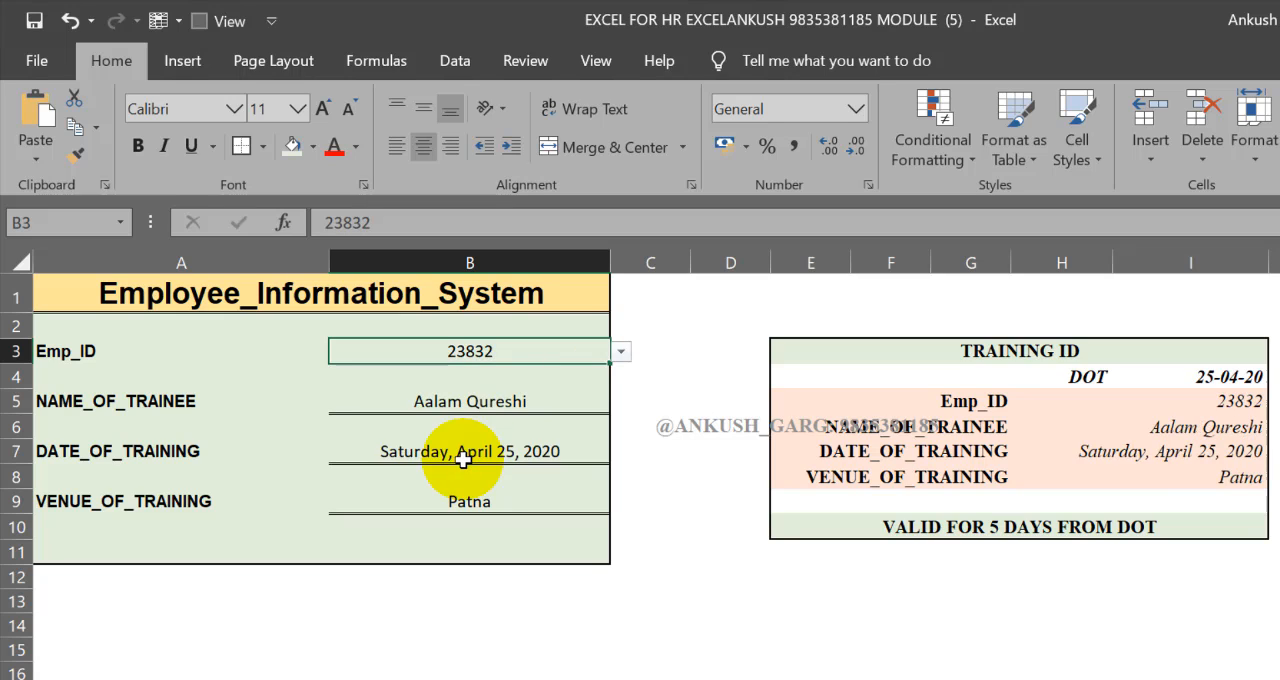
Choose another employee ID from further down B3's list to update both the form and the TRAINING ID card
left_click(614, 333)
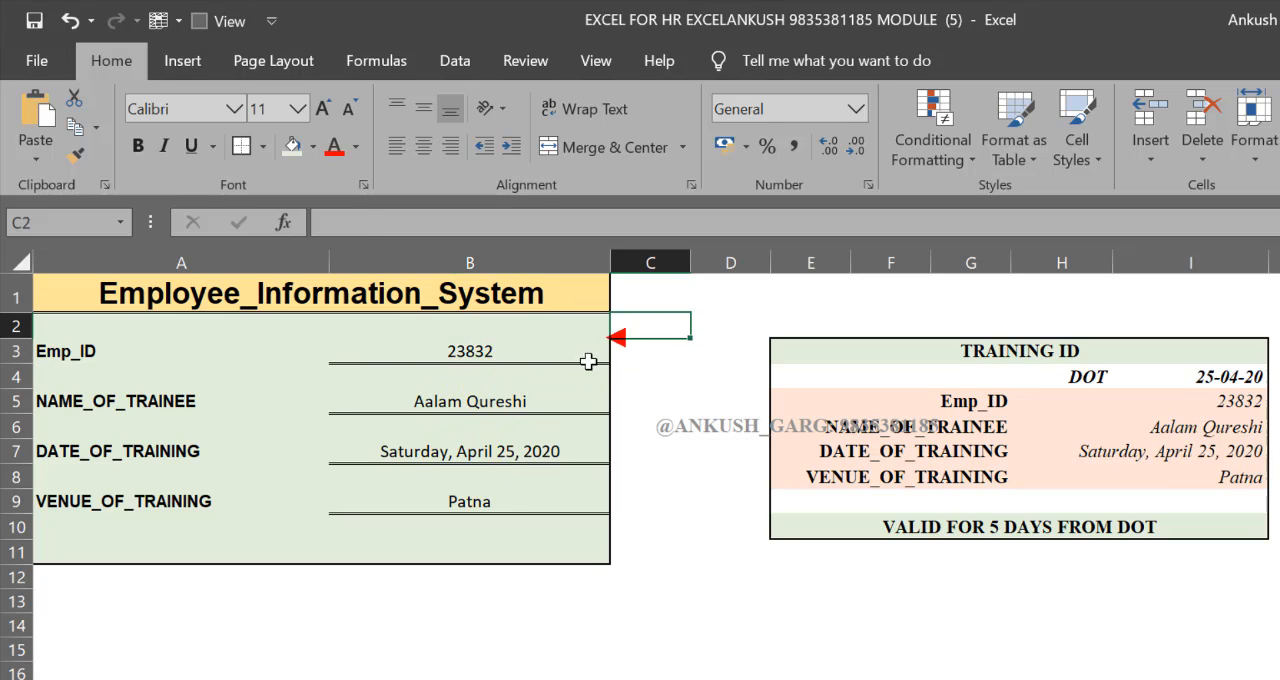
left_click(585, 357)
left_click(621, 351)
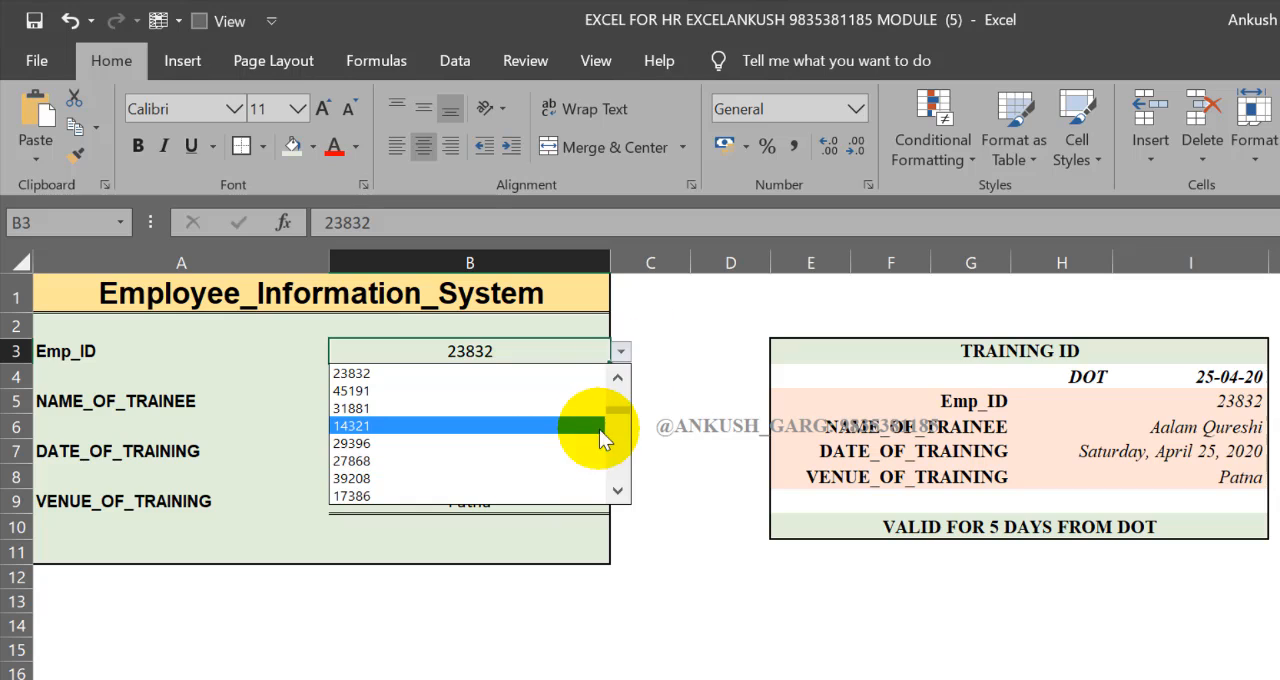
left_click_drag(619, 410, 623, 457)
left_click(500, 462)
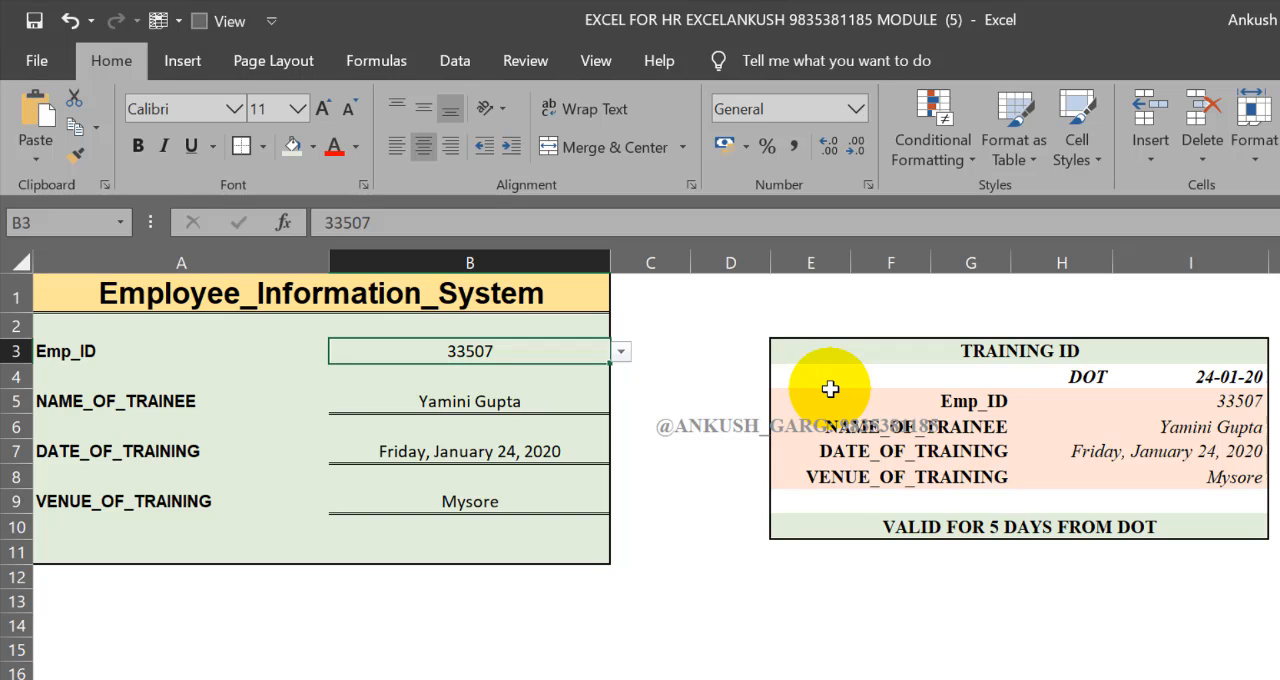
left_click(745, 477)
left_click(700, 598)
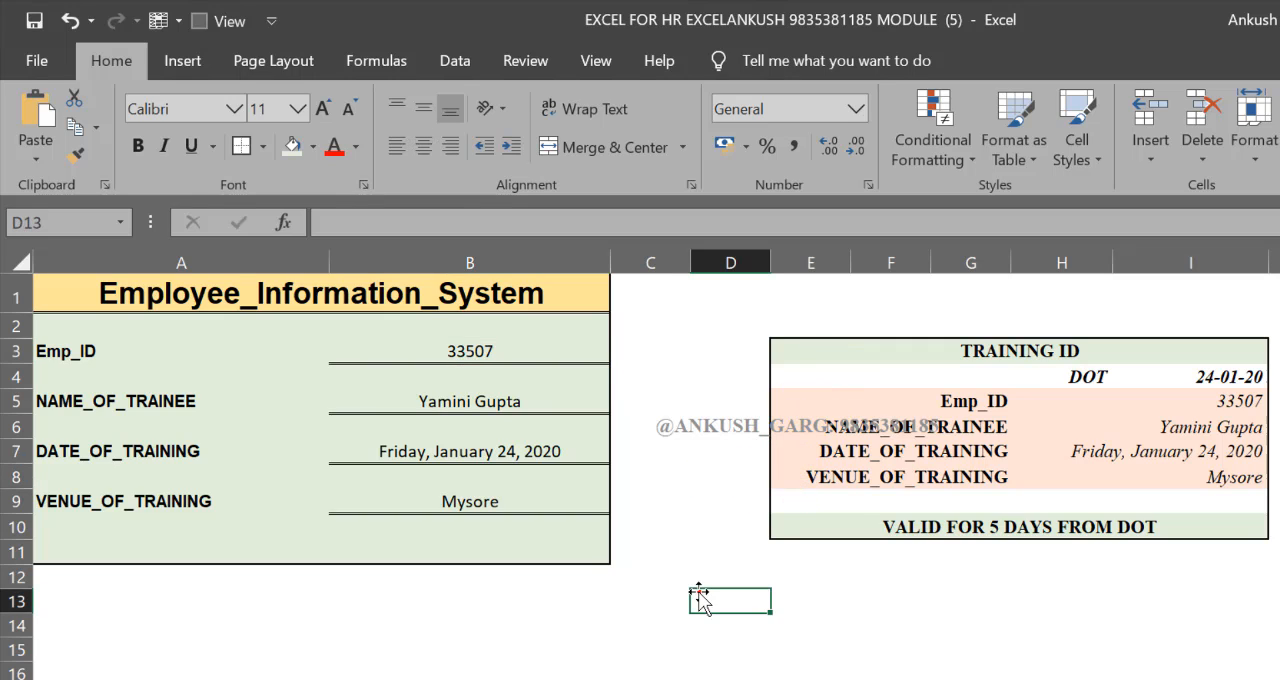